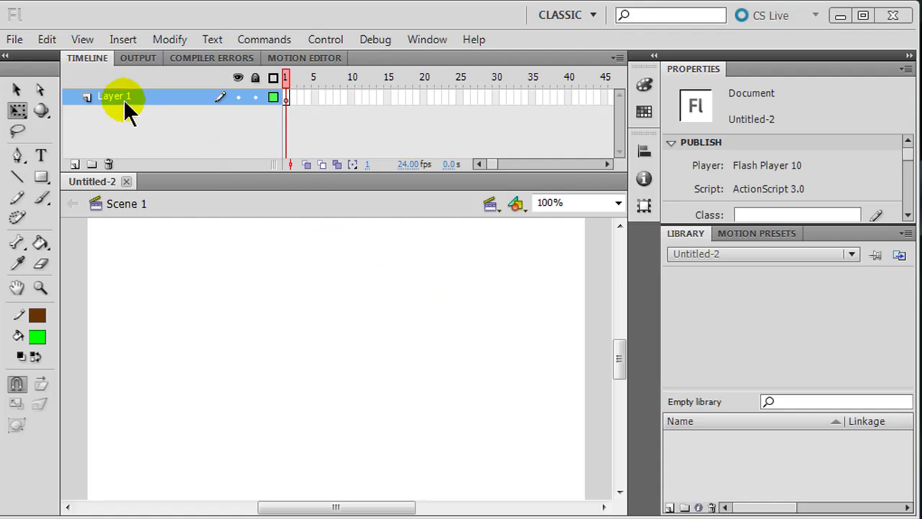
- Add a layer named 'Text (mask)' and rename Layer 1 'thing that i can see'
left_click(73, 165)
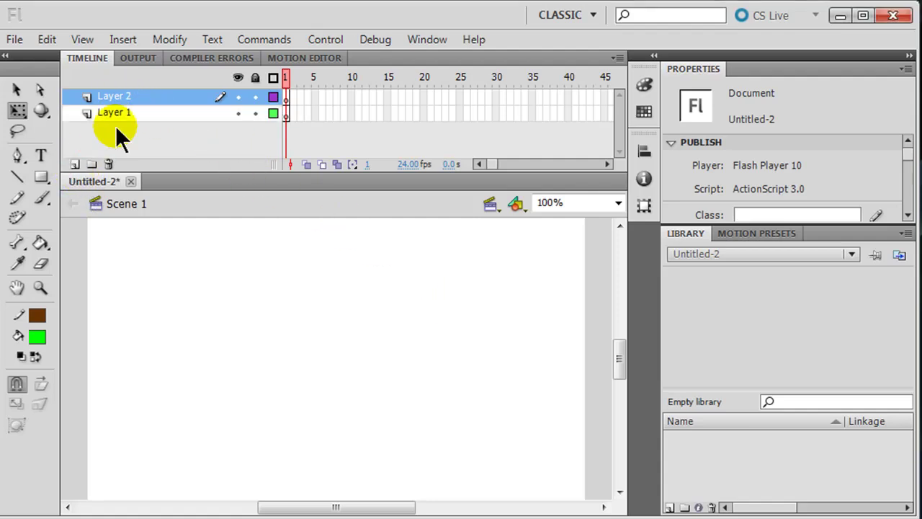
double_click(121, 94)
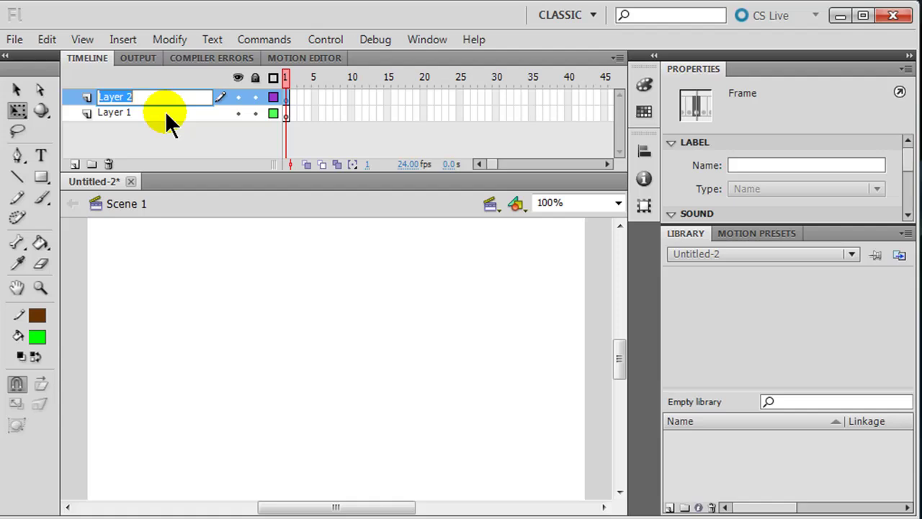
type("Text (mask")
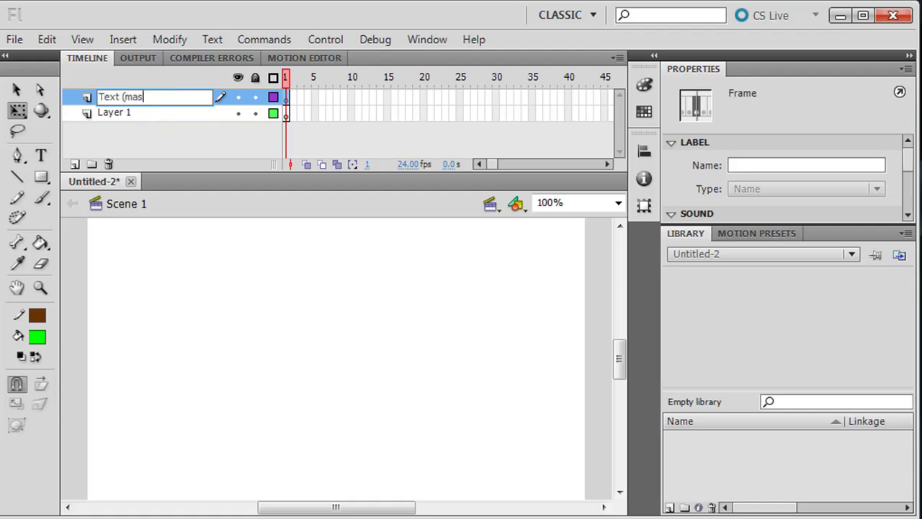
double_click(111, 113)
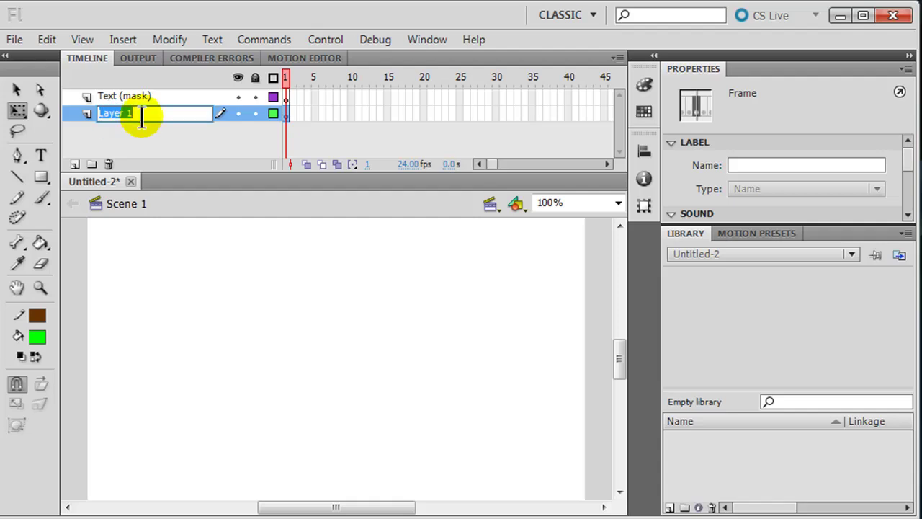
type("thing that")
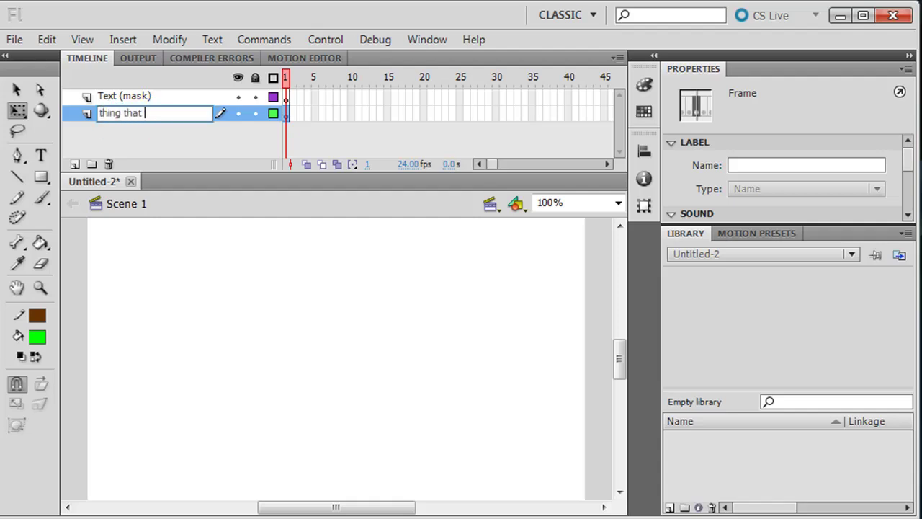
type(" i can see")
key("Return")
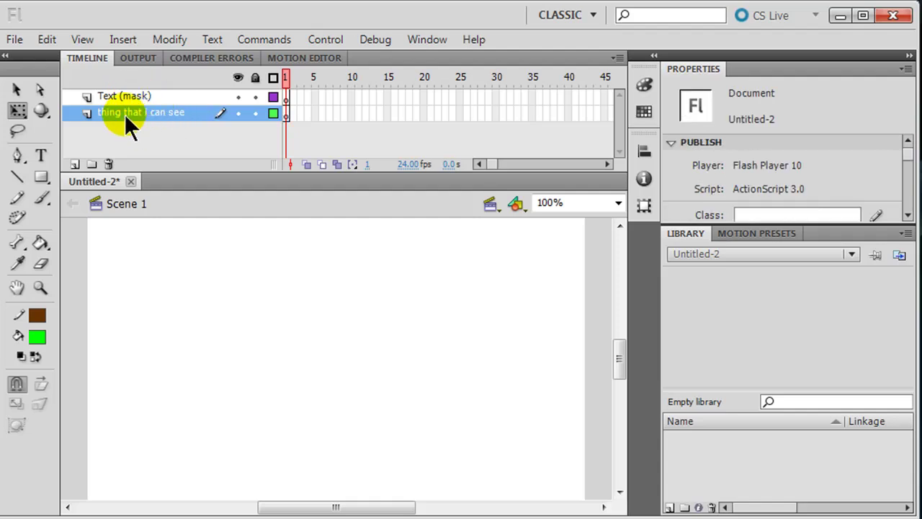
- Brush a thick dark blue zigzag across the stage in frame 1 of the bottom layer
left_click(285, 114)
left_click(285, 113)
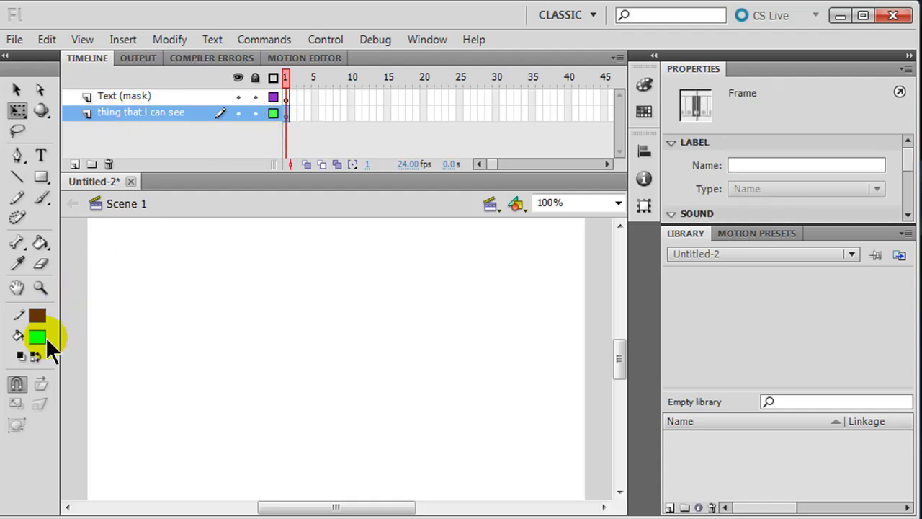
left_click(42, 198)
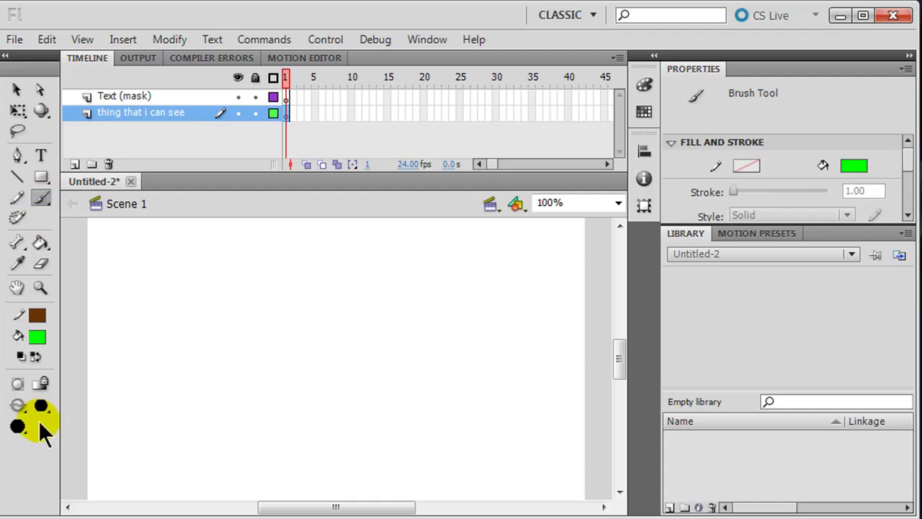
left_click(38, 336)
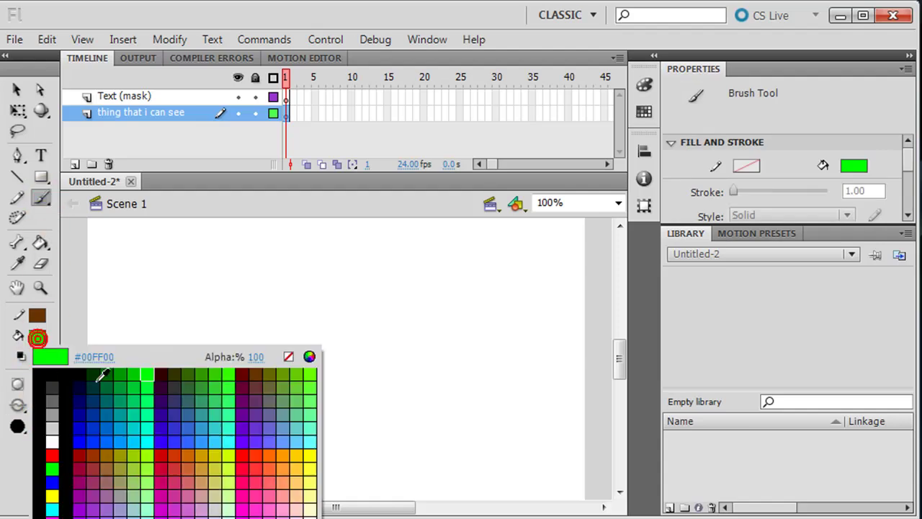
left_click(96, 426)
mouse_move(121, 410)
left_mouse_down()
mouse_move(215, 318)
mouse_move(237, 334)
mouse_move(304, 322)
mouse_move(313, 384)
mouse_move(361, 383)
mouse_move(506, 308)
mouse_move(500, 375)
mouse_move(524, 402)
left_mouse_up()
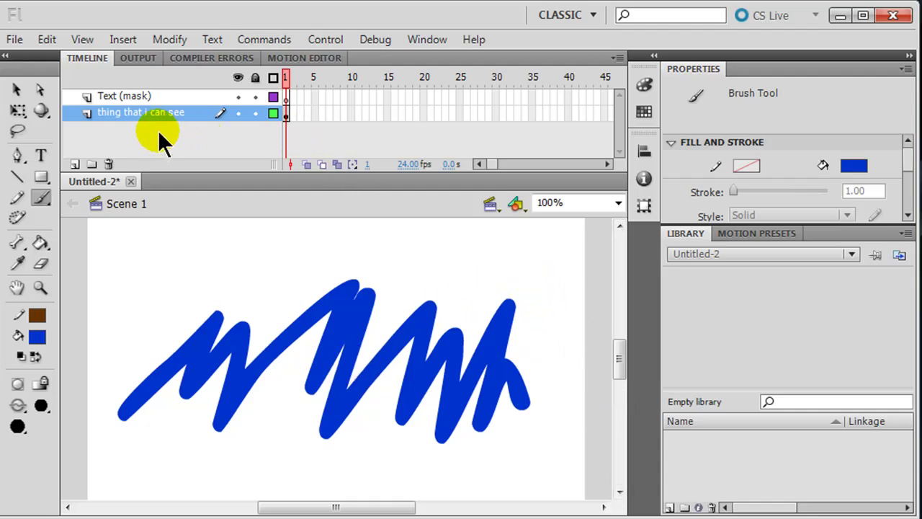
- Lock the scribble layer and ready the Text tool with bright green fill on Text (mask) frame 1
left_click(255, 113)
left_click(287, 98)
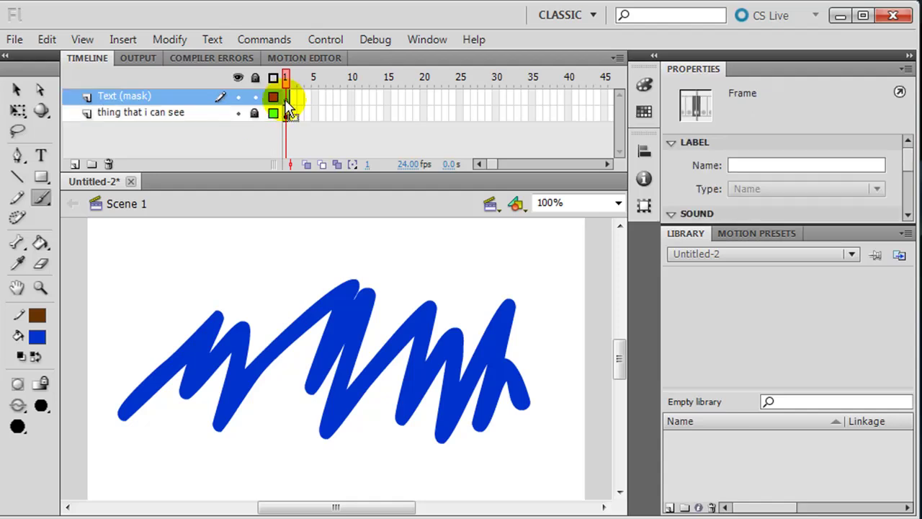
left_click(41, 155)
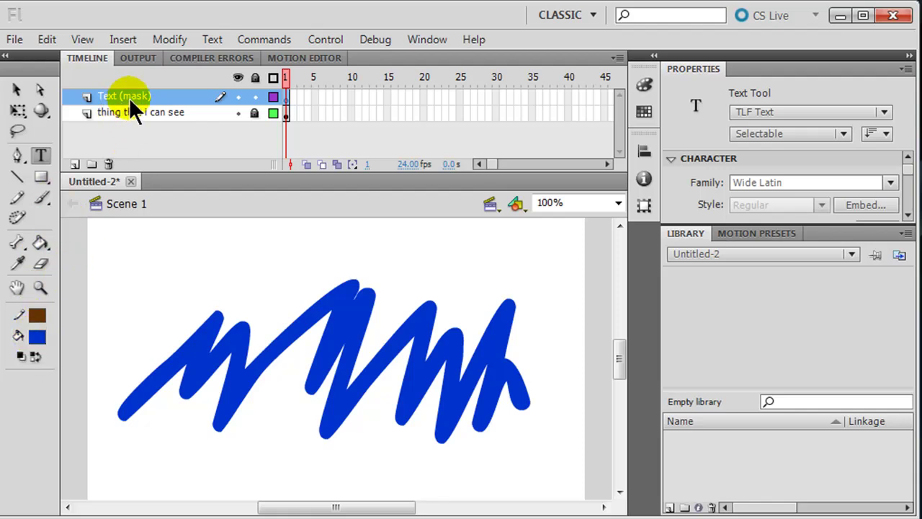
left_click(38, 334)
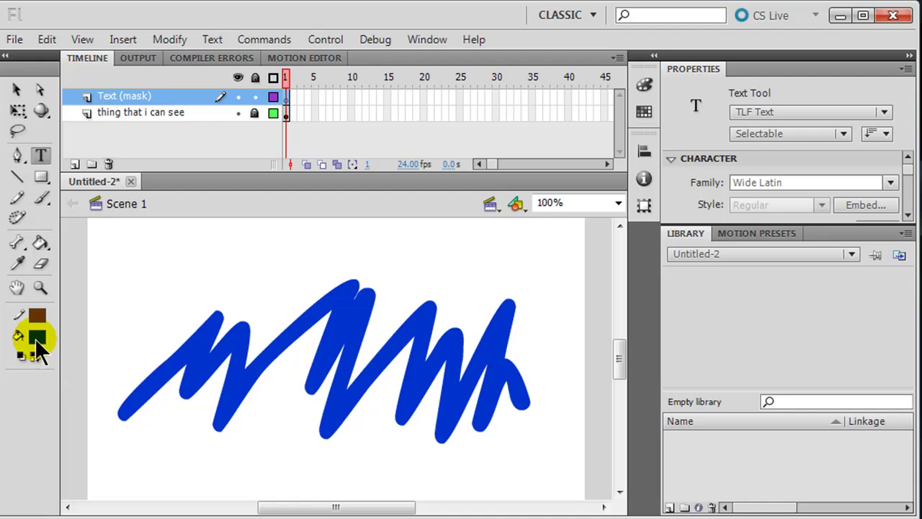
left_click(38, 340)
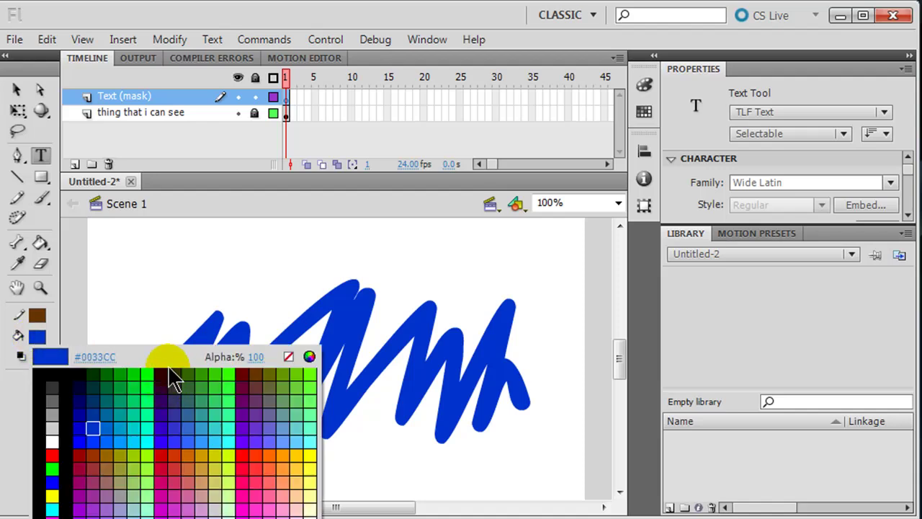
left_click(146, 373)
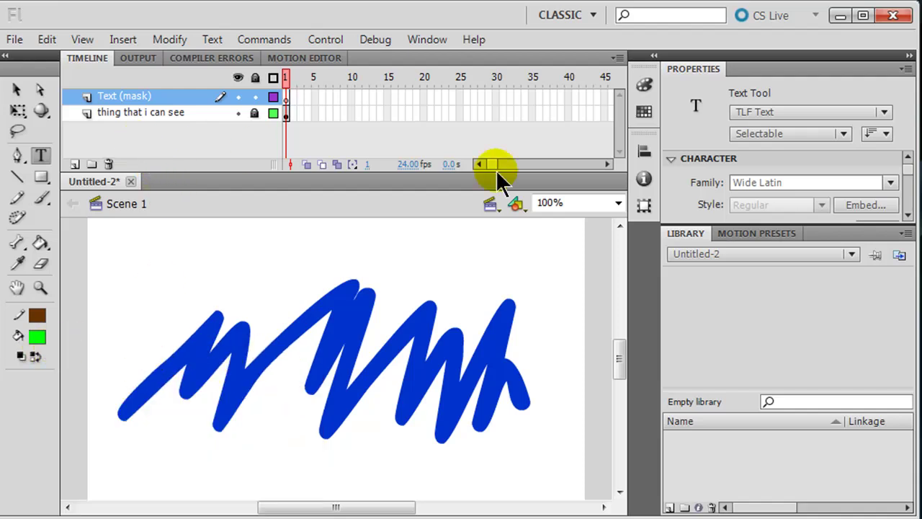
- Set the font to Blackoak Std and type 'Some Text' on the stage over the scribble
left_click(890, 184)
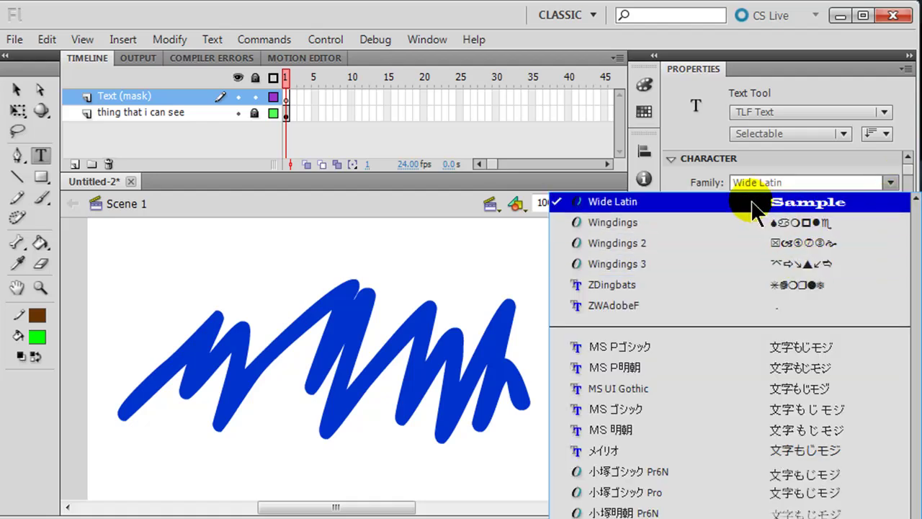
scroll(790, 418, "down", 5)
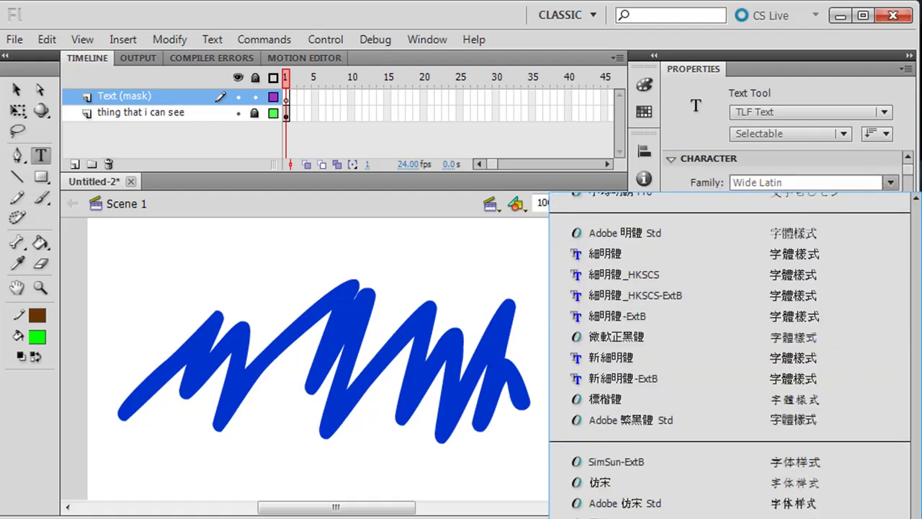
scroll(905, 319, "up", 15)
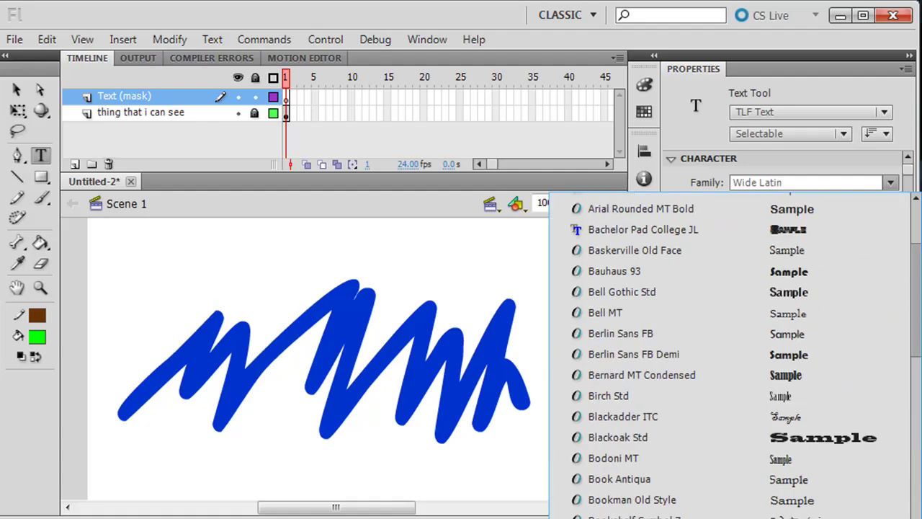
left_click(647, 443)
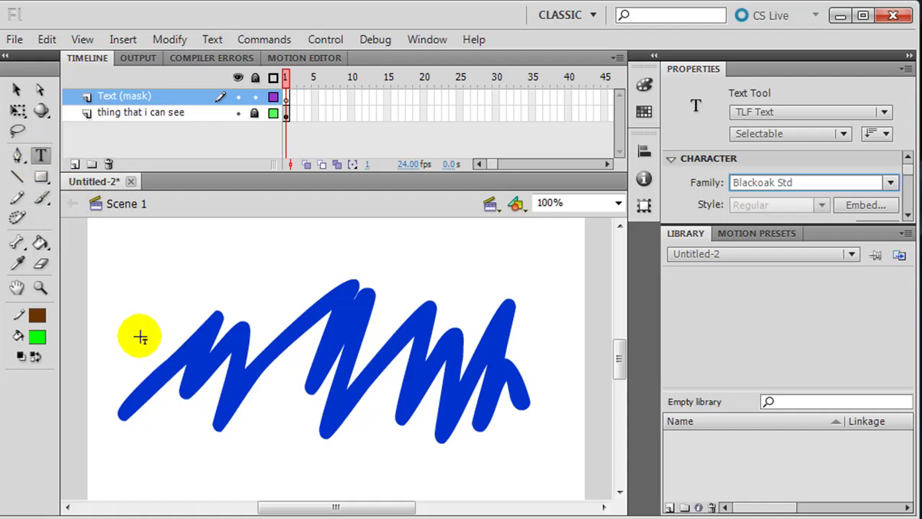
left_click(140, 335)
type("Some Tex")
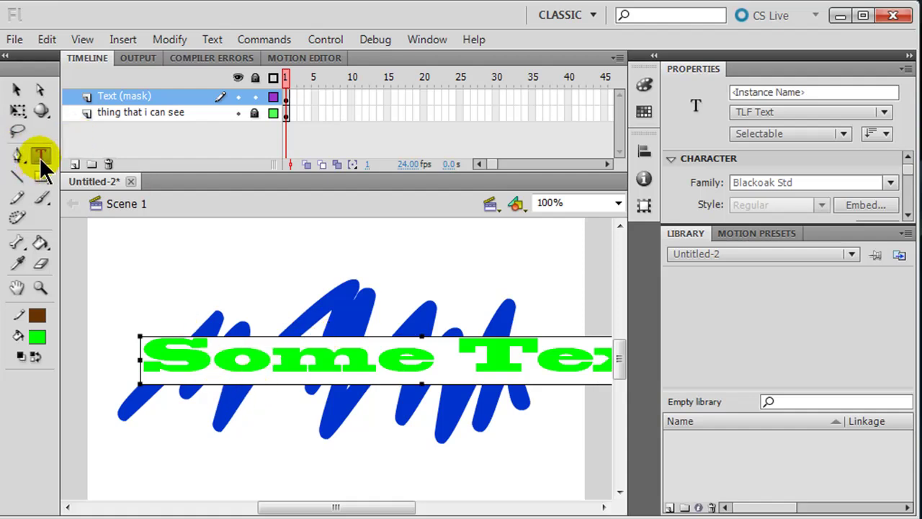
- Stretch 'Some Text' taller, centre it over the scribble, and break it apart twice into shapes
left_click(17, 109)
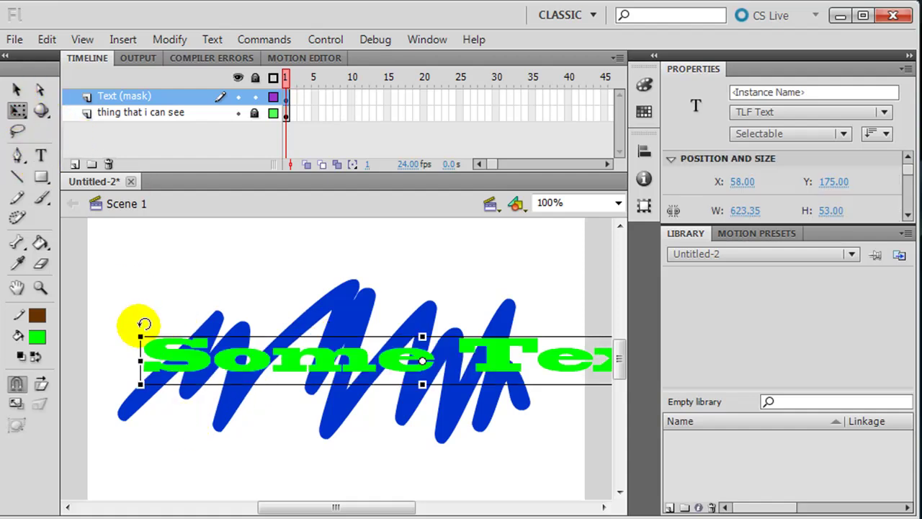
left_click_drag(141, 336, 237, 262)
left_click_drag(391, 353, 294, 341)
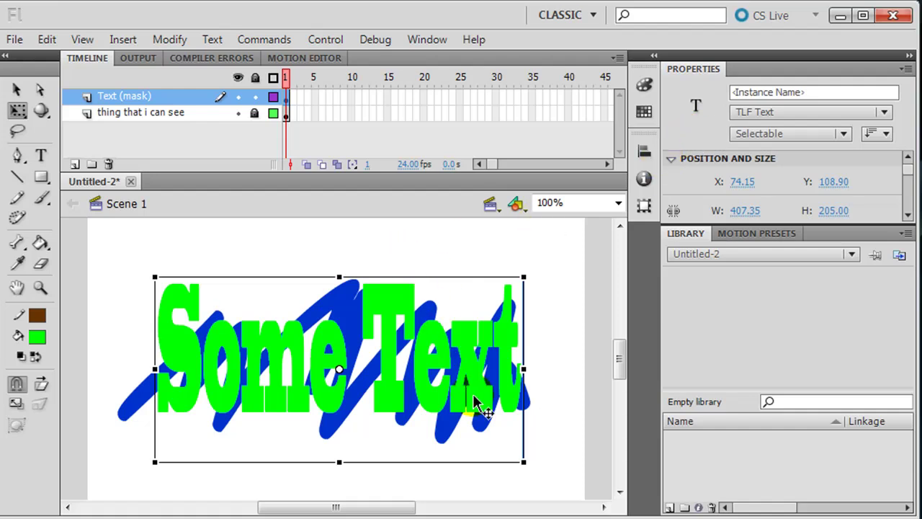
key("ctrl+b")
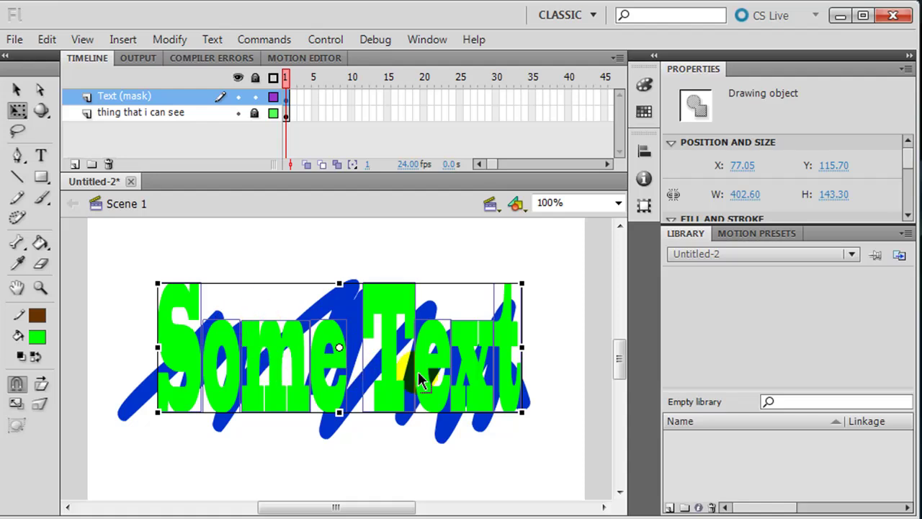
key("ctrl+b")
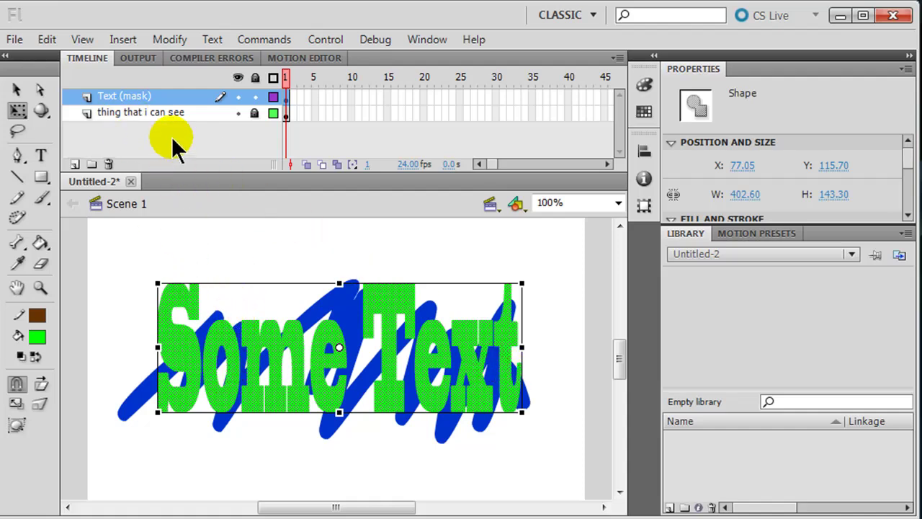
- Turn the Text (mask) layer into a mask over the scribble layer
right_click(118, 96)
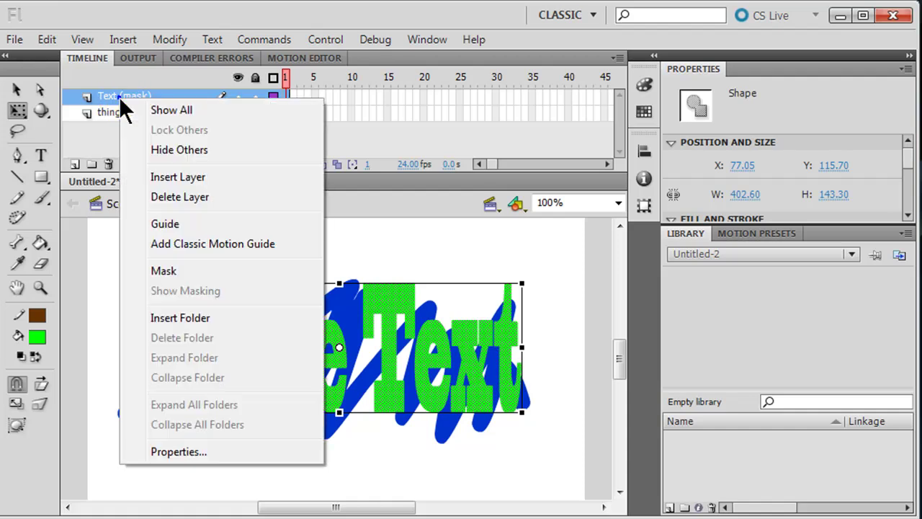
left_click(164, 269)
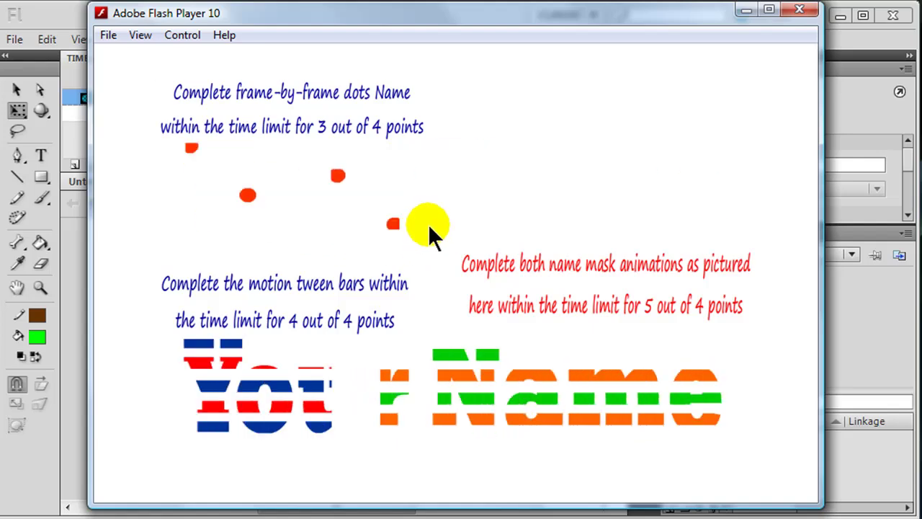
- Close the Flash Player preview and create a new Flash document
left_click(747, 10)
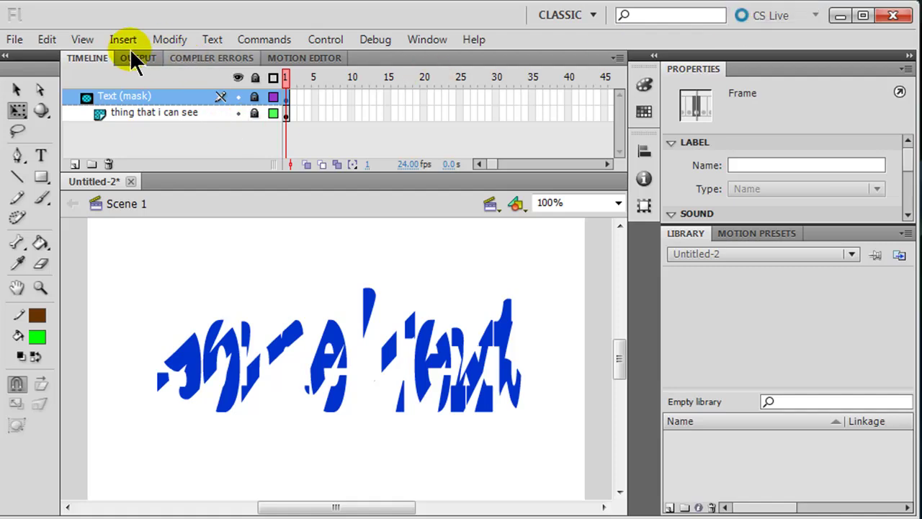
left_click(18, 39)
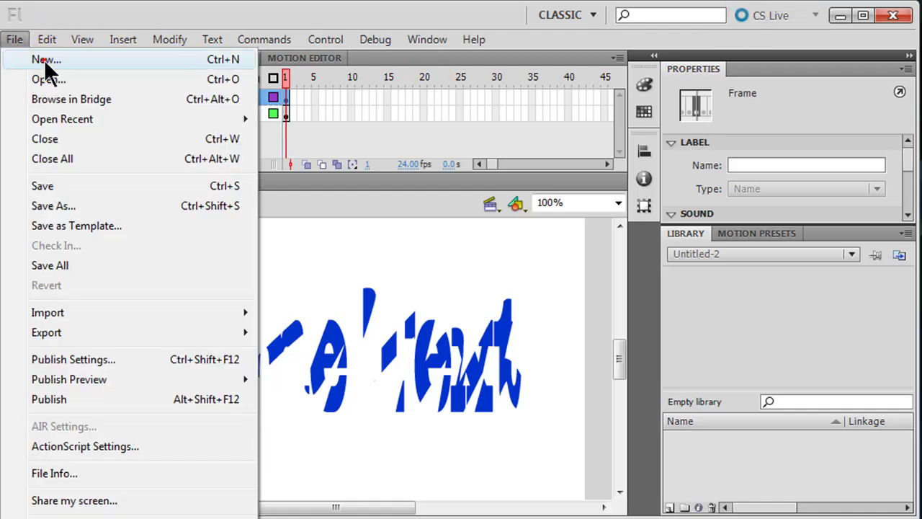
left_click(44, 60)
left_click(642, 431)
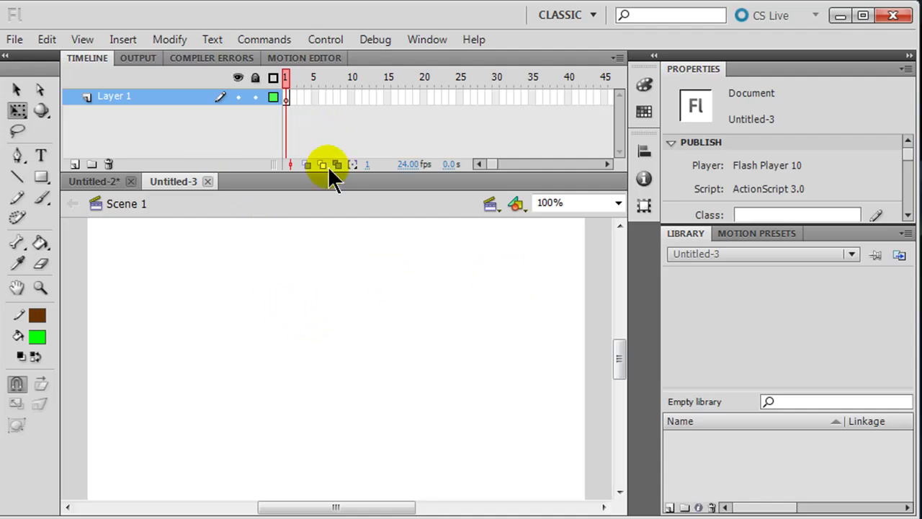
- Insert a new movie clip symbol named 'name with dots'
left_click(124, 40)
left_click(148, 59)
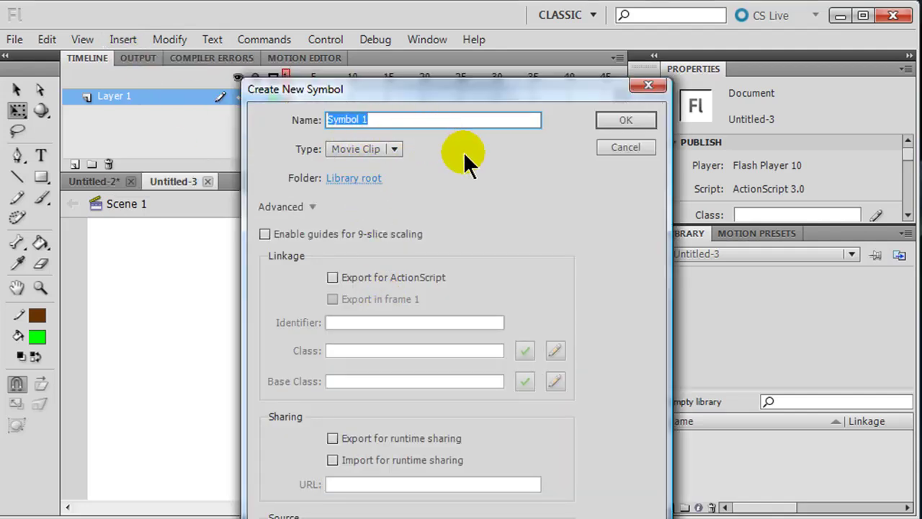
type("name with dots")
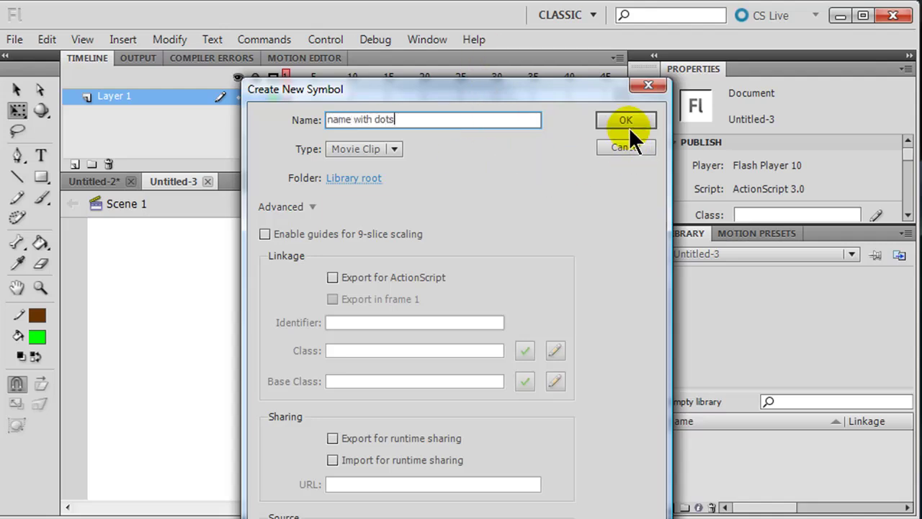
left_click(626, 121)
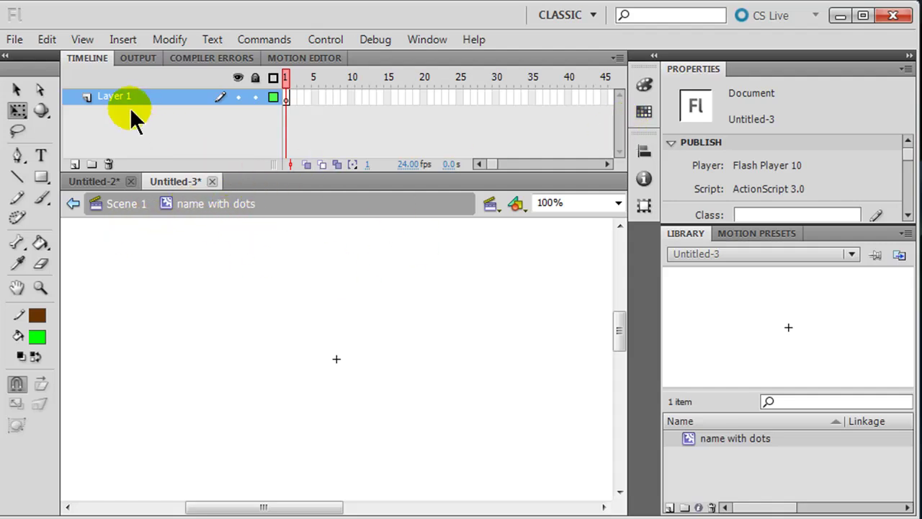
- Add two more layers to the symbol and rename the top one 'frame'
left_click(73, 165)
left_click(74, 164)
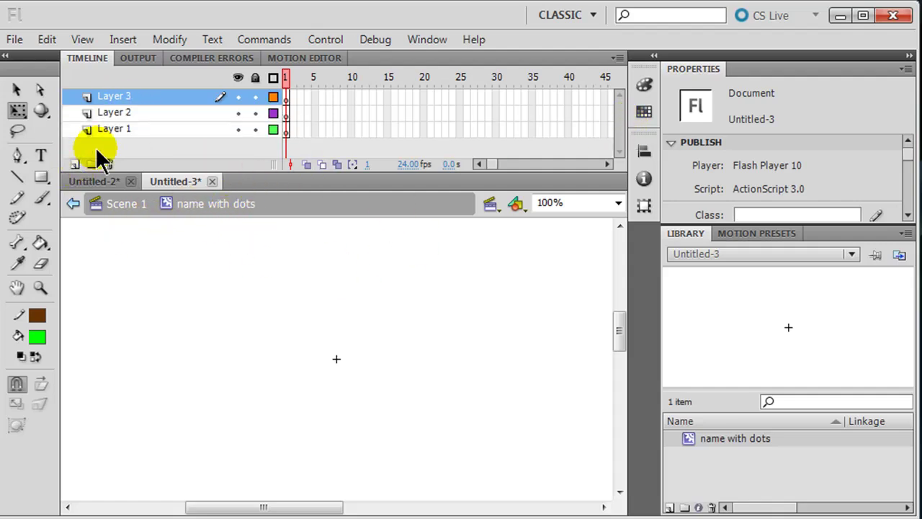
left_click(126, 95)
double_click(126, 95)
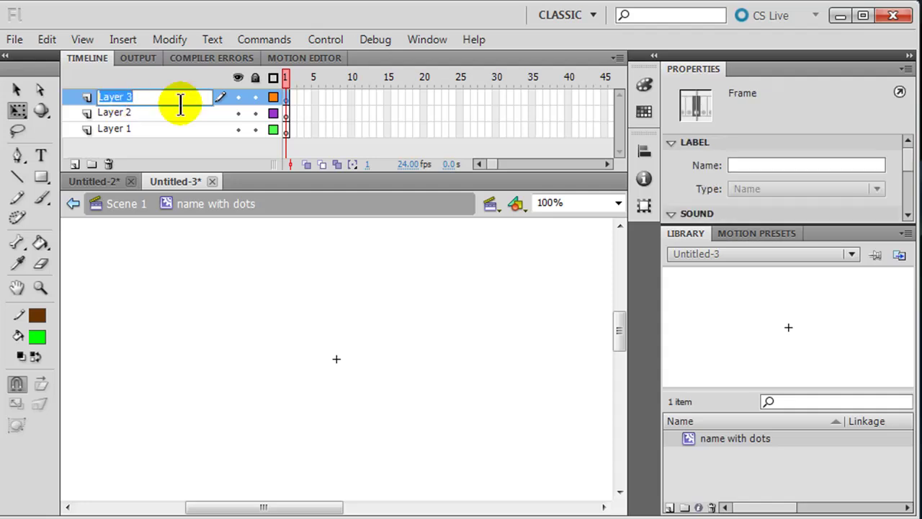
type("frame")
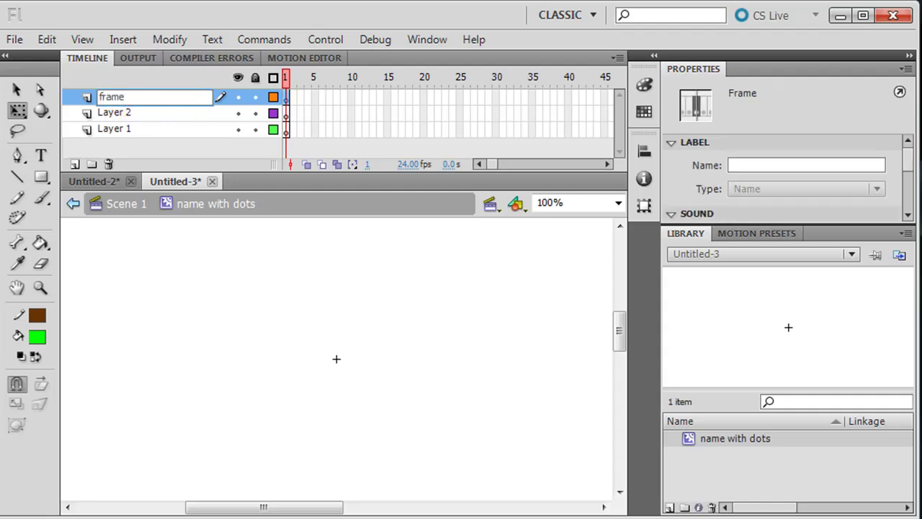
- Rename Layer 2 to 'text - name - mask'
double_click(127, 112)
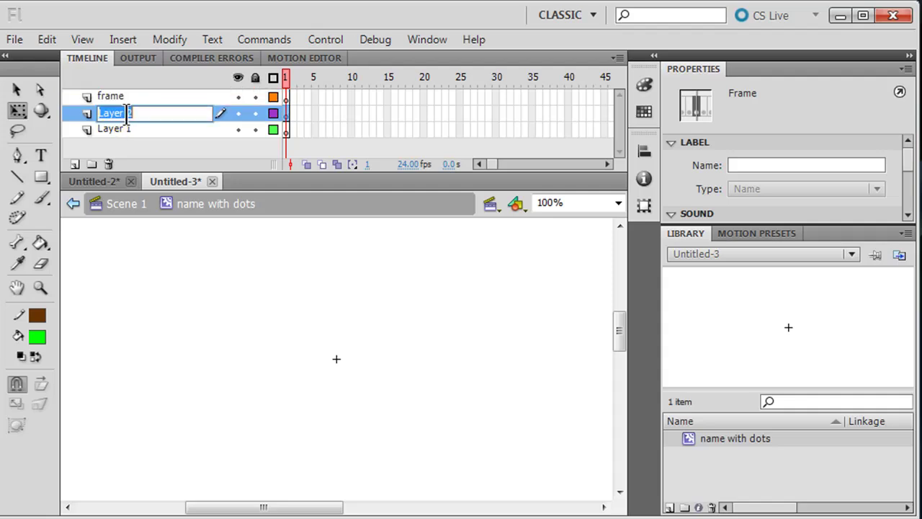
type("text - name - mask")
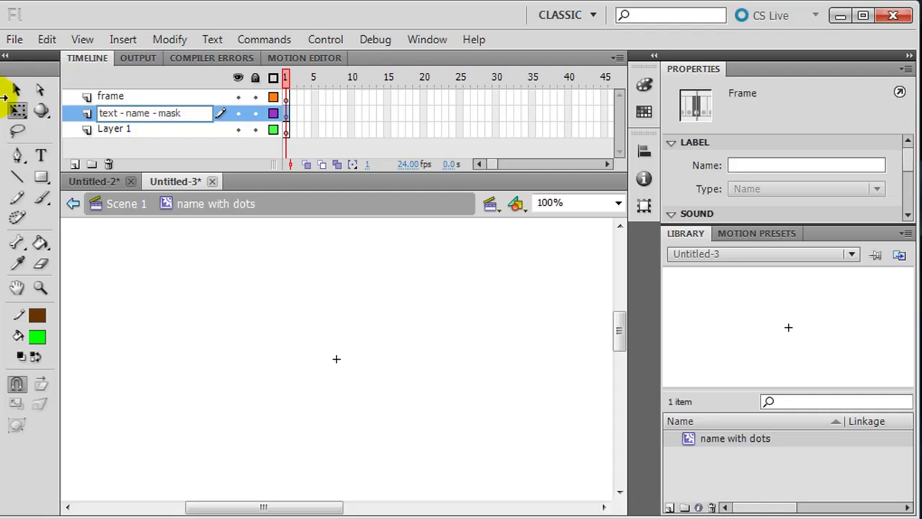
left_click(123, 134)
- Rename Layer 1 to 'dots', then select the mask layer and pick the Text tool
double_click(119, 130)
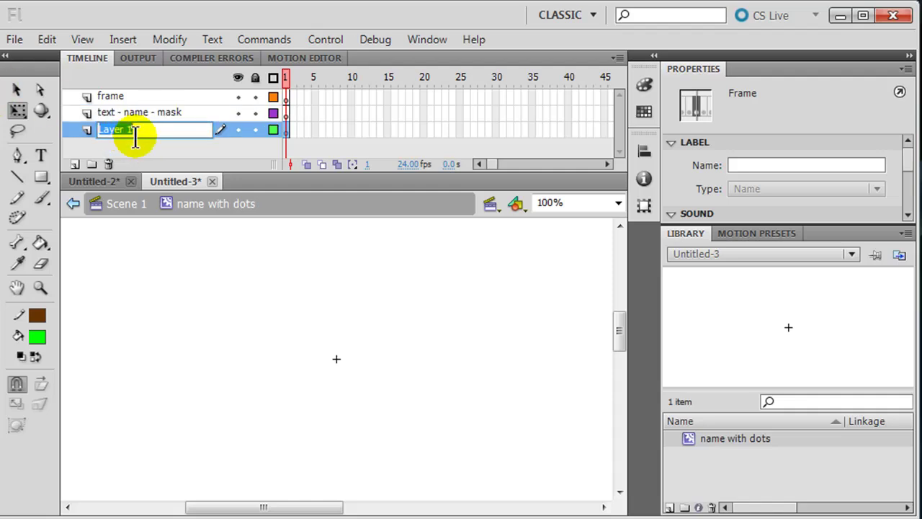
type("dots")
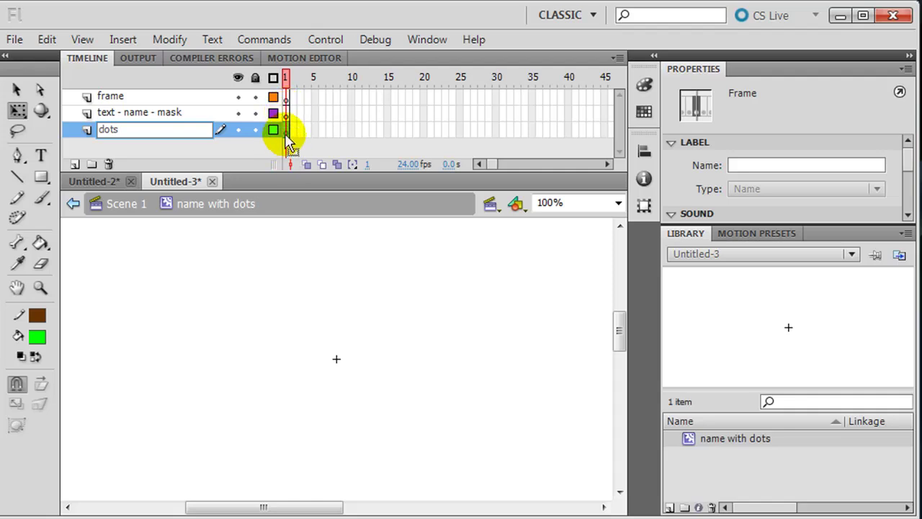
key("v")
left_click(504, 350)
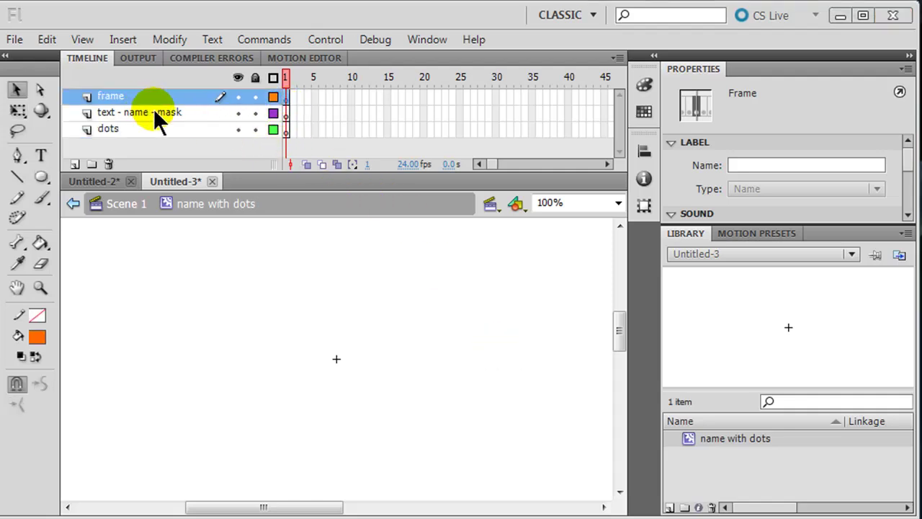
left_click(155, 113)
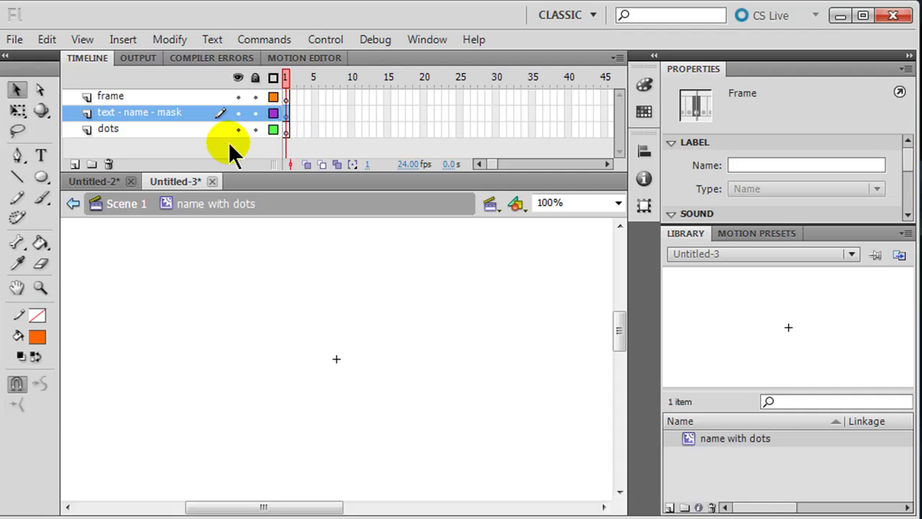
left_click(40, 154)
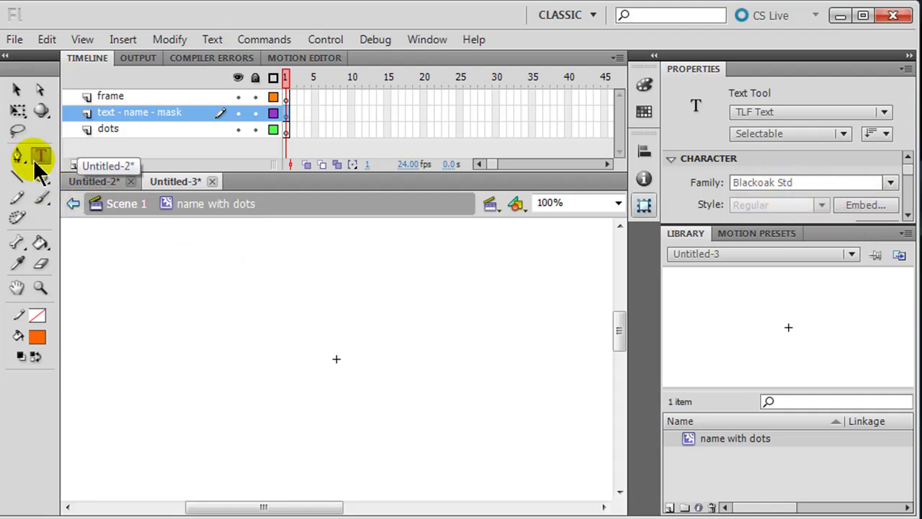
- Type the person's name on the stage in orange text
left_click(36, 337)
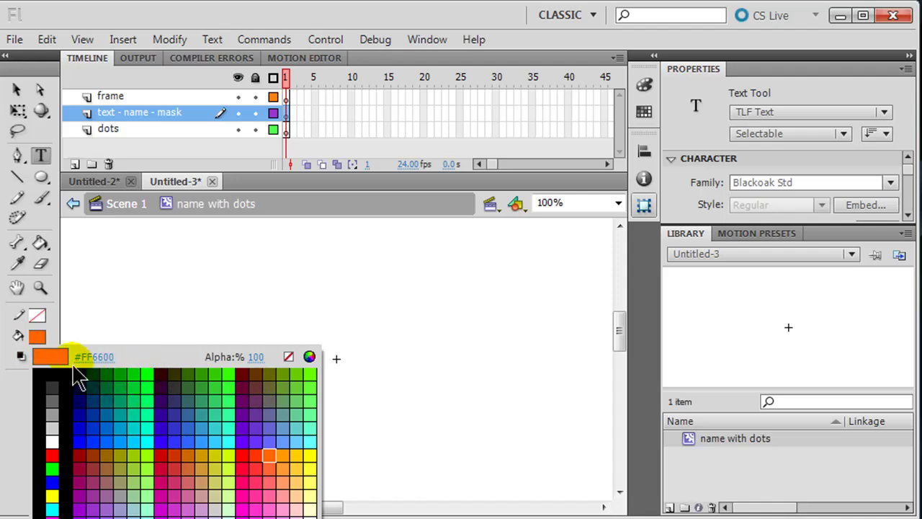
left_click(36, 337)
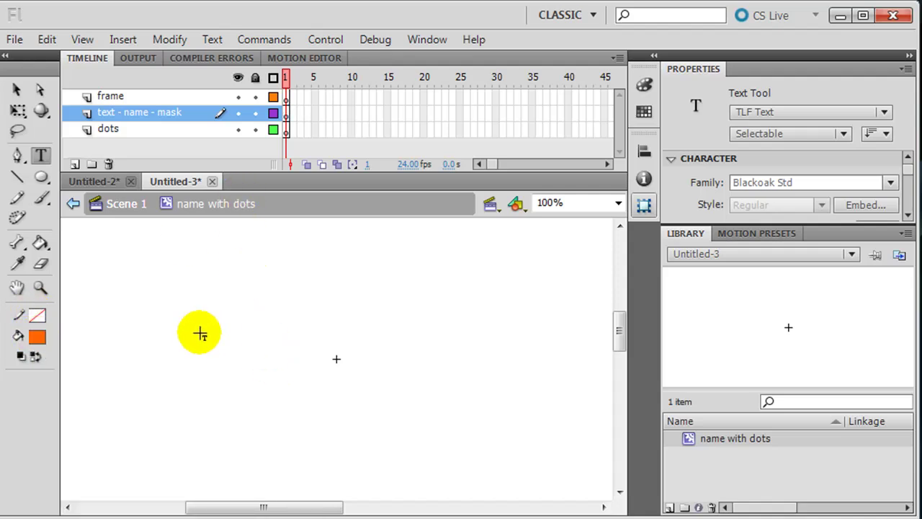
left_click(157, 331)
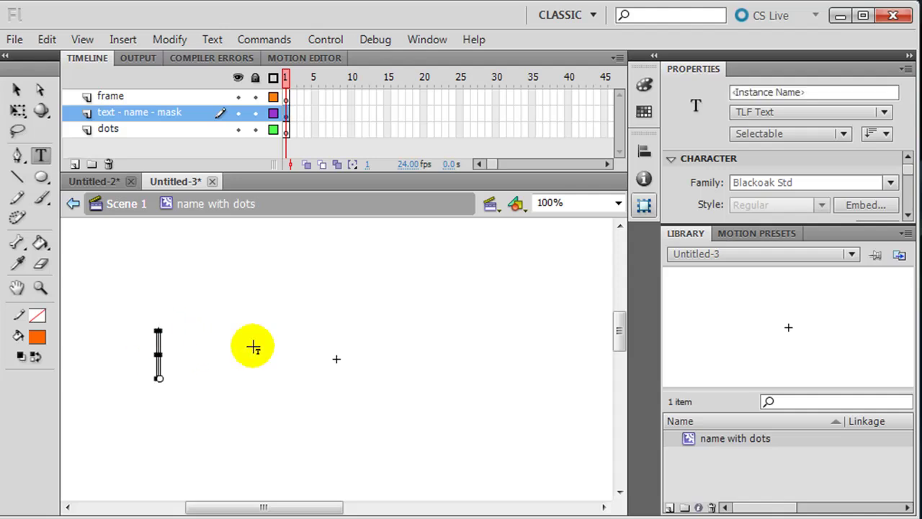
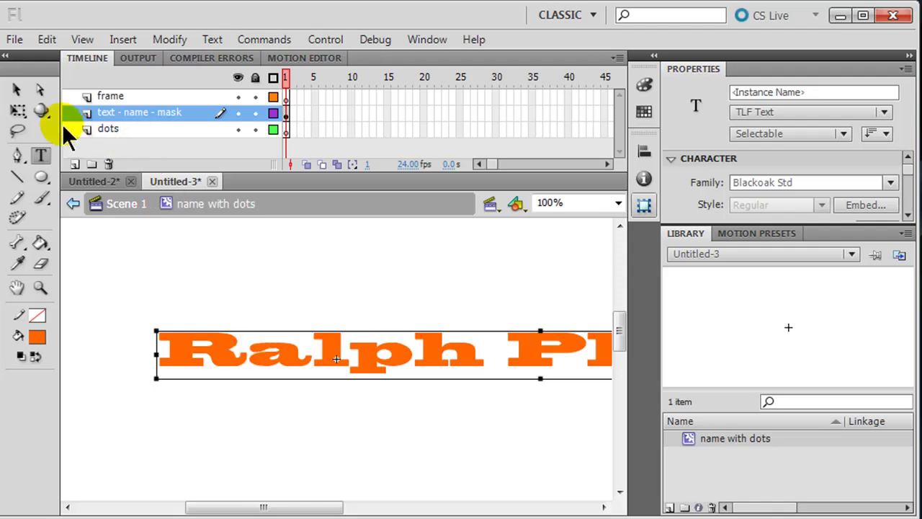
- Make the name text taller, reposition it, and break it apart twice into a shape
left_click(17, 110)
left_click_drag(154, 330, 281, 282)
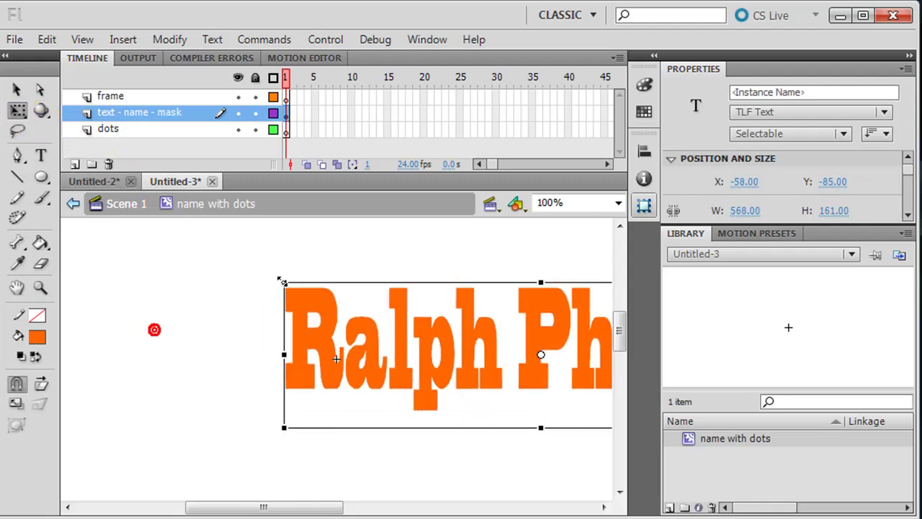
left_click_drag(438, 387, 231, 387)
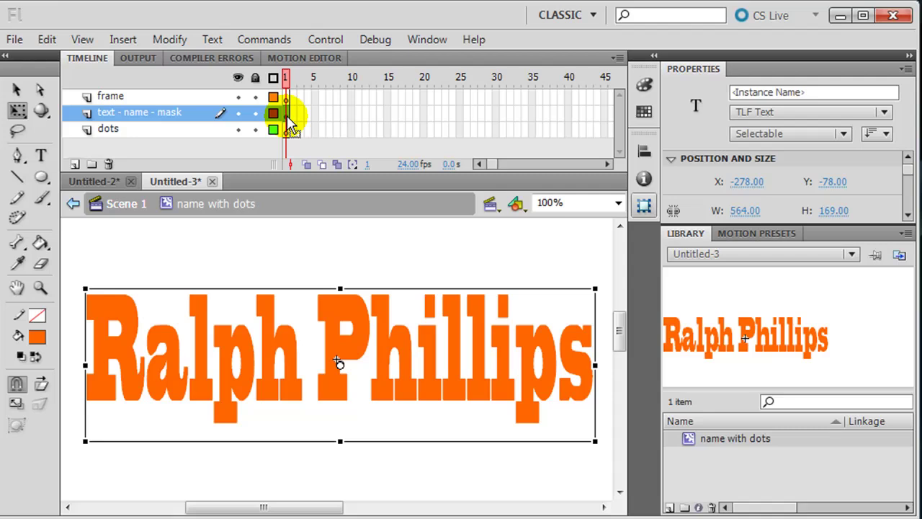
key("ctrl+b")
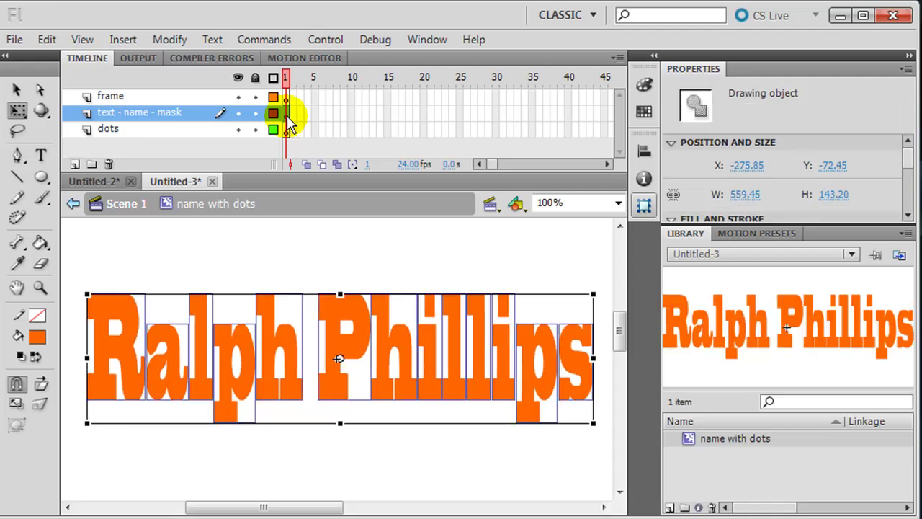
key("ctrl+b")
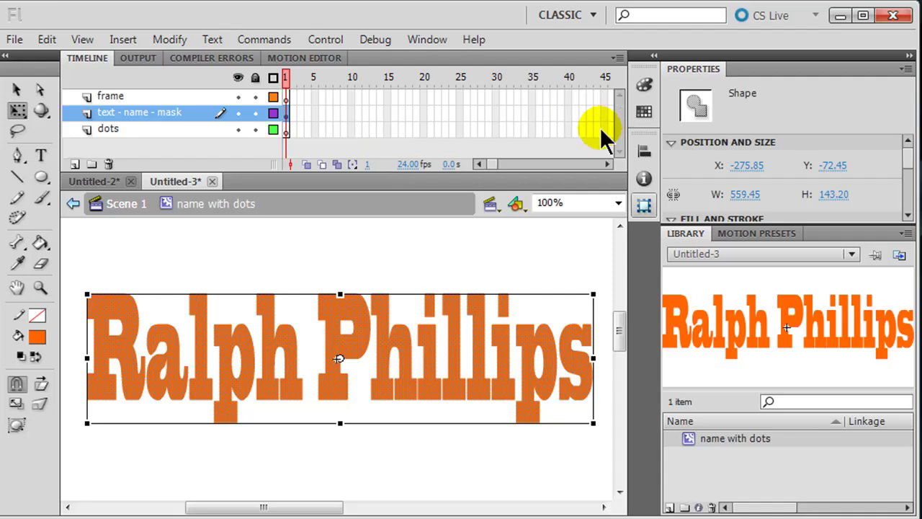
- Extend the text mask layer to frame 60 and lock it, selecting dots frame 1
left_click(605, 165)
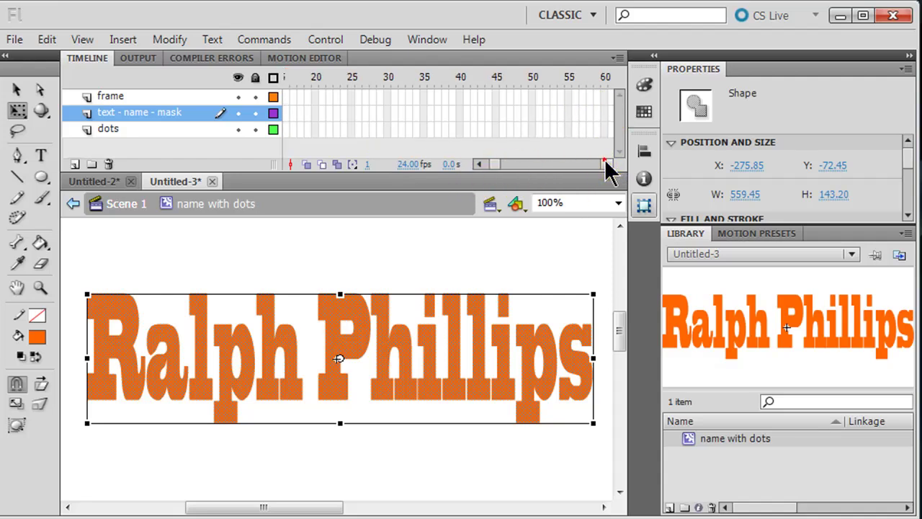
left_click(604, 116)
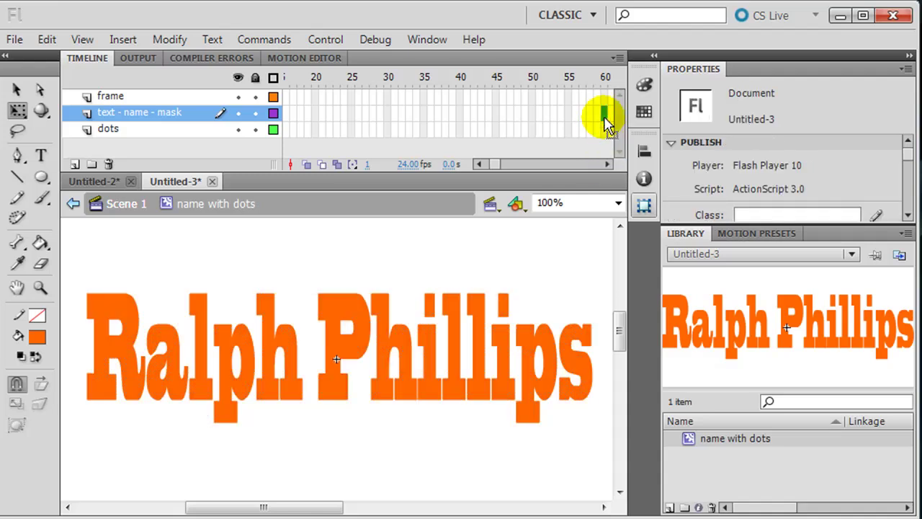
left_click(605, 117)
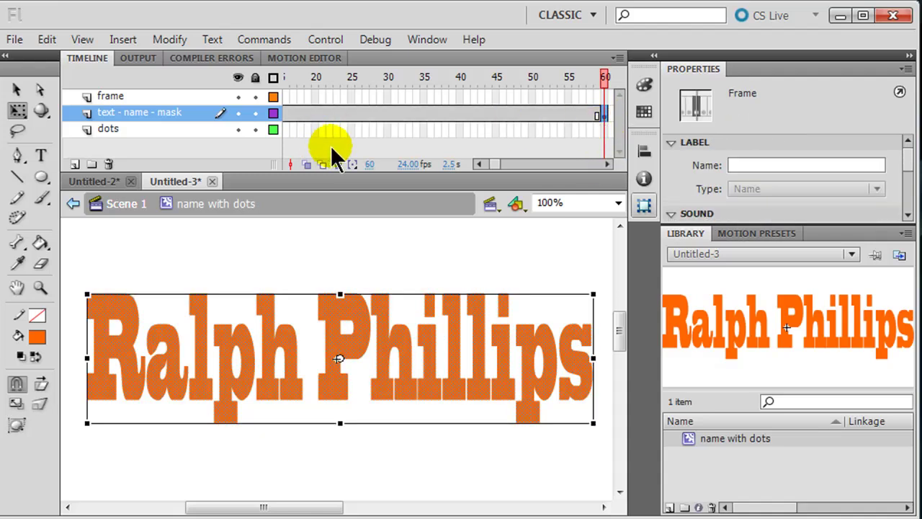
left_click_drag(495, 165, 492, 164)
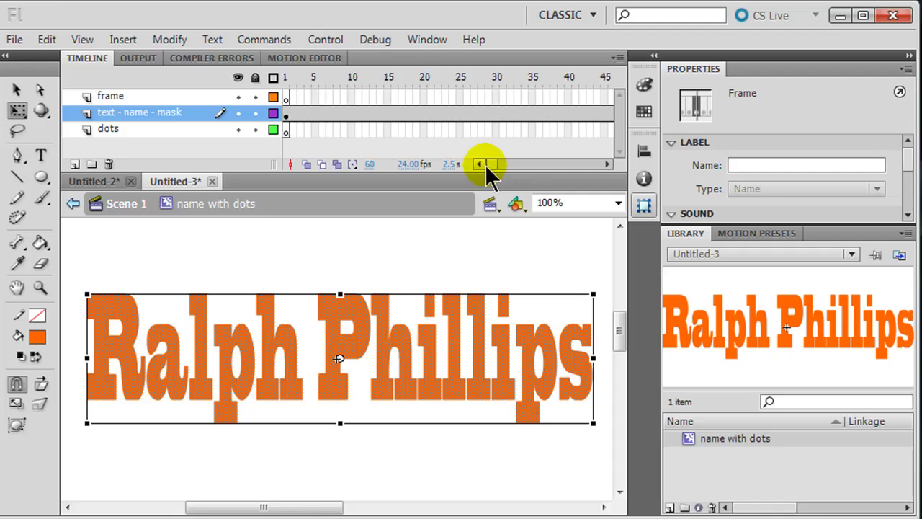
left_click(287, 133)
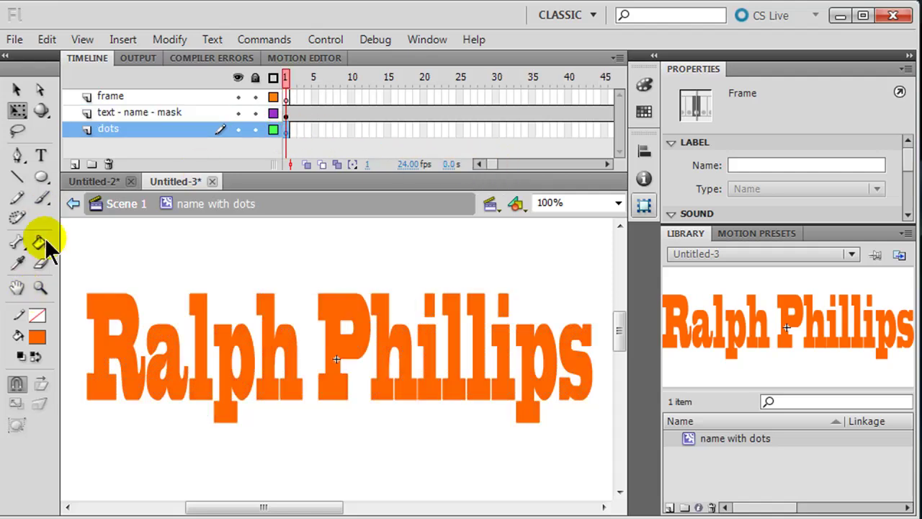
left_click(255, 113)
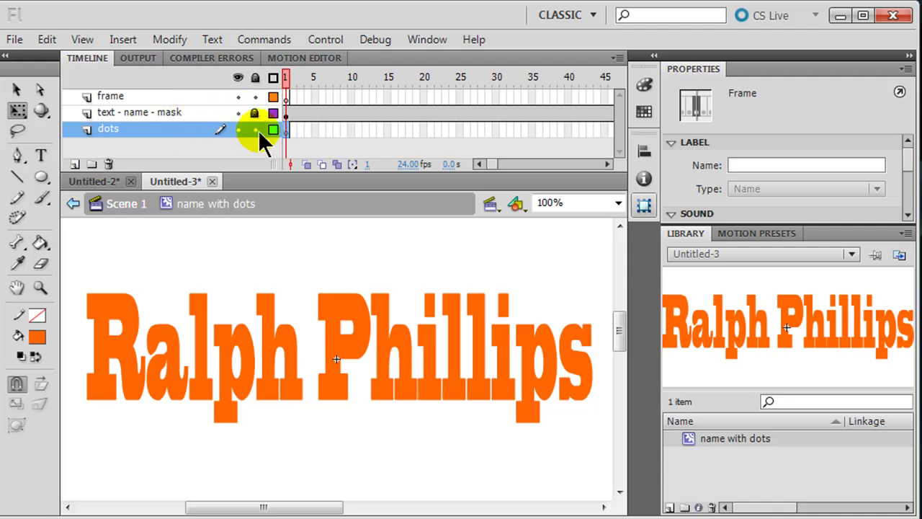
- Choose the Oval tool with a magenta fill for drawing dots
left_click(41, 176)
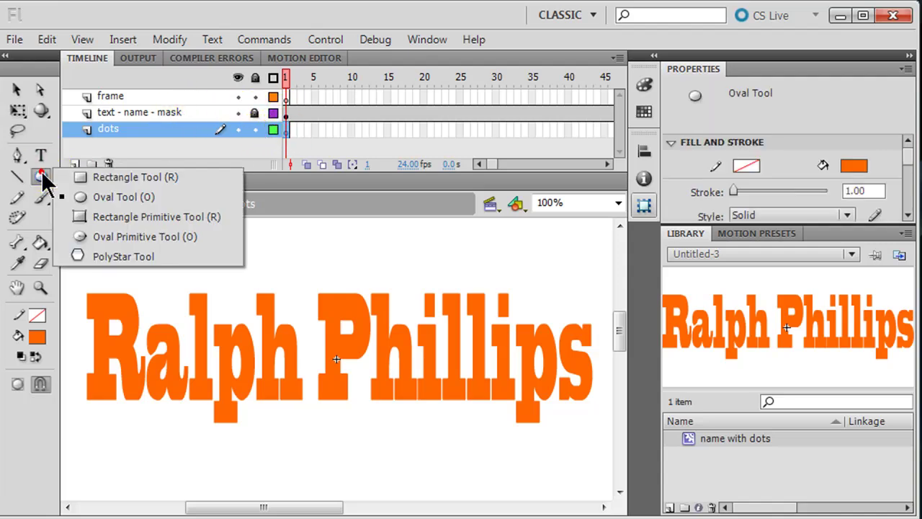
left_click(108, 196)
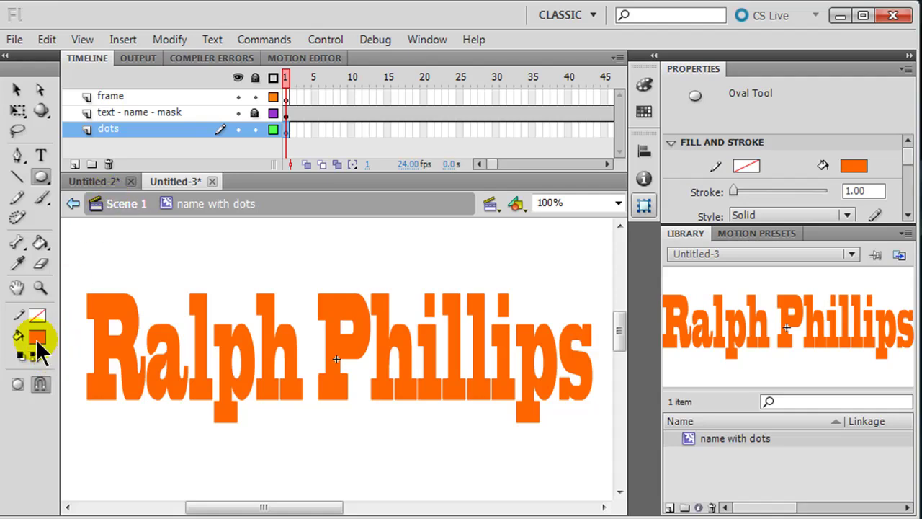
left_click(37, 337)
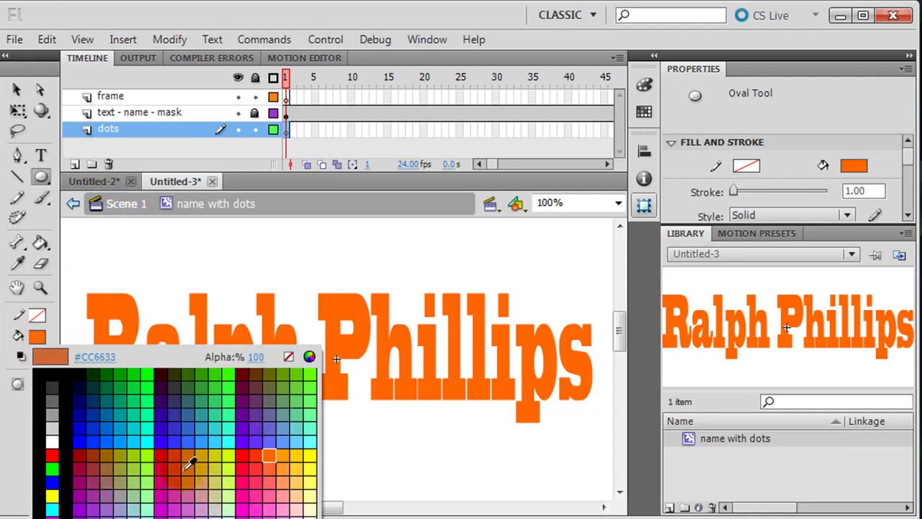
left_click(173, 495)
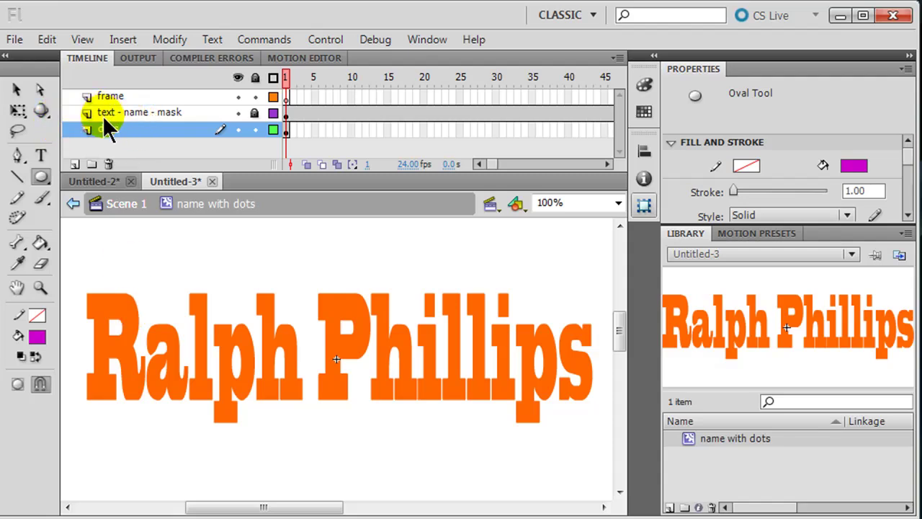
- Move the dots layer above the text layer and keyframe frame 5 with a dot at the R's base
left_click_drag(113, 129, 121, 111)
left_click(16, 89)
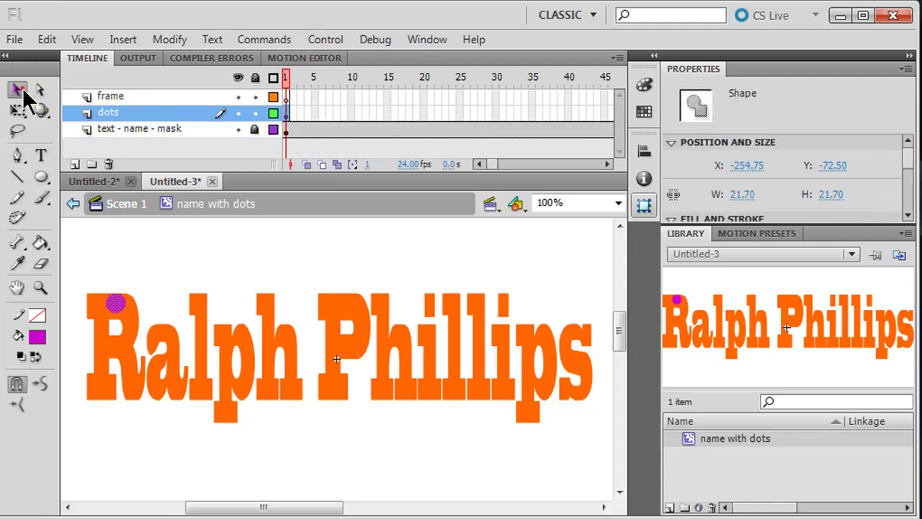
left_click(315, 113)
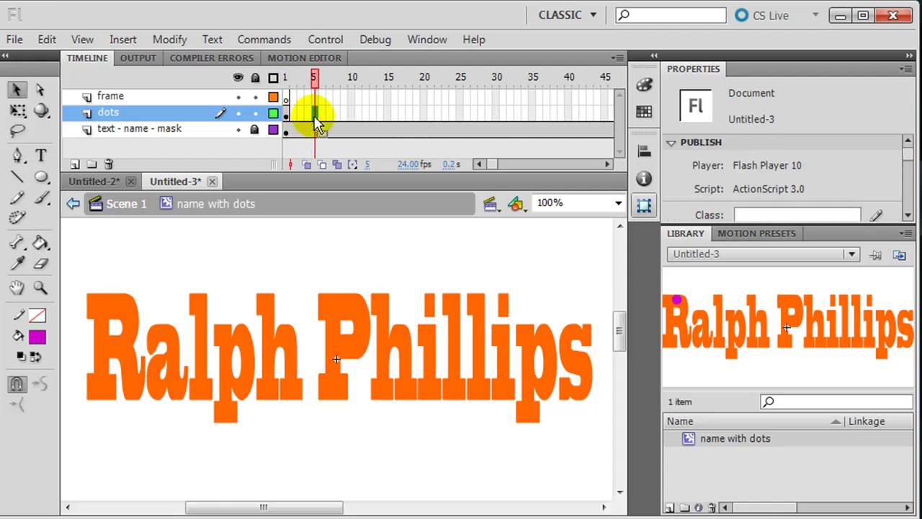
key("F6")
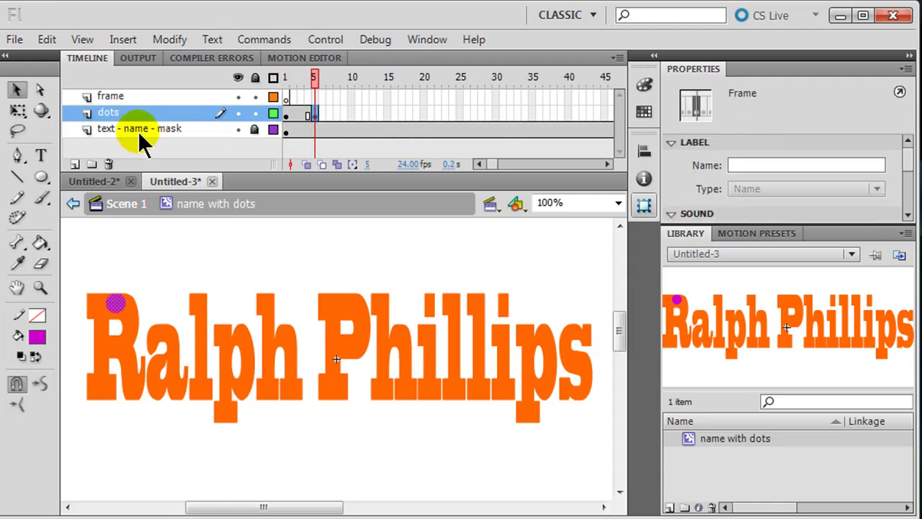
left_click_drag(118, 306, 242, 397)
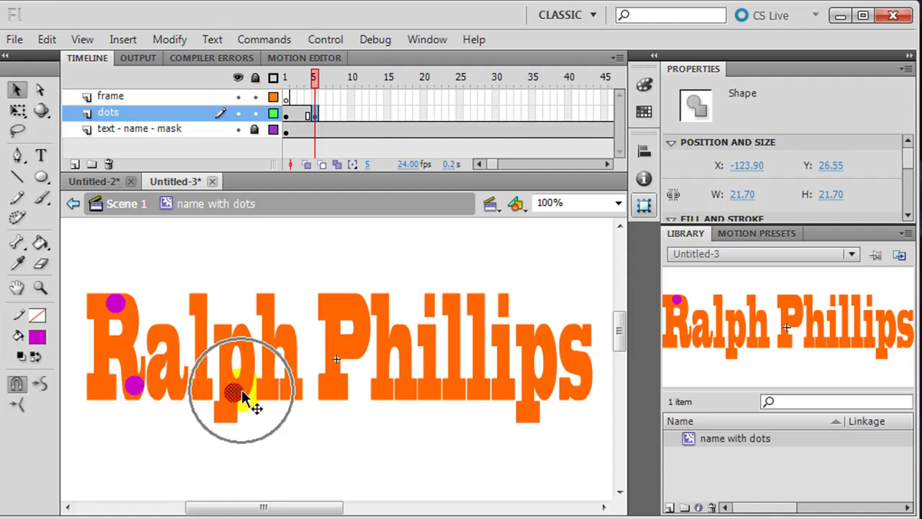
- Add a keyframe at frame 10 with a dot moved across onto Phillips
left_click(350, 114)
key("F6")
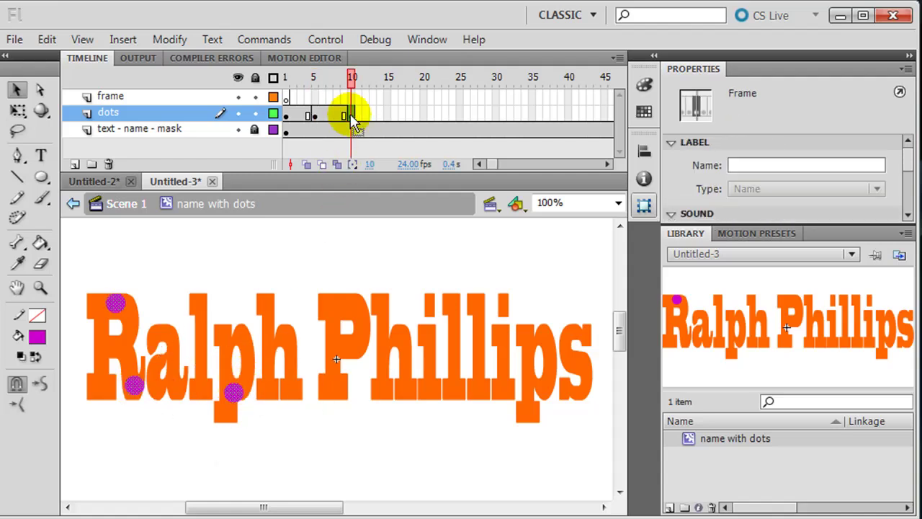
left_click(244, 406)
left_click_drag(244, 406, 463, 402)
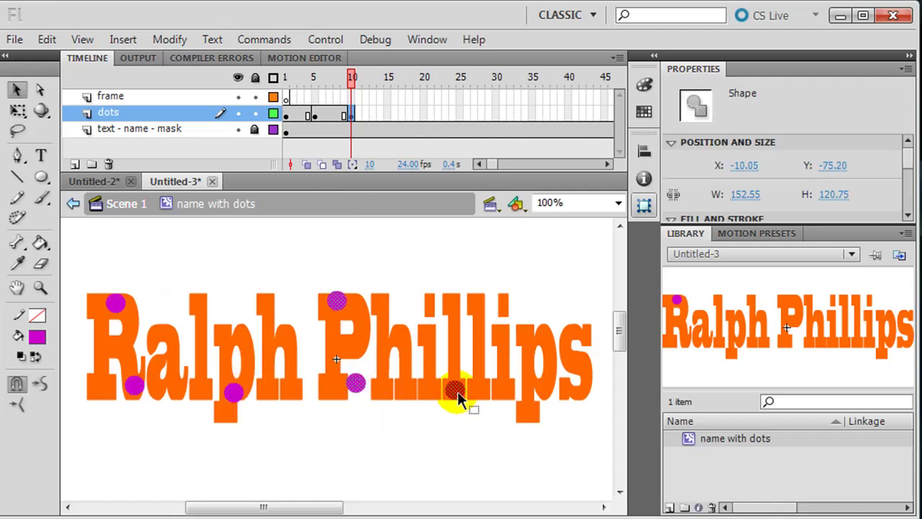
- Add keyframes at frames 15 and 20, shifting dots along Phillips and down-left by the P
left_click(386, 114)
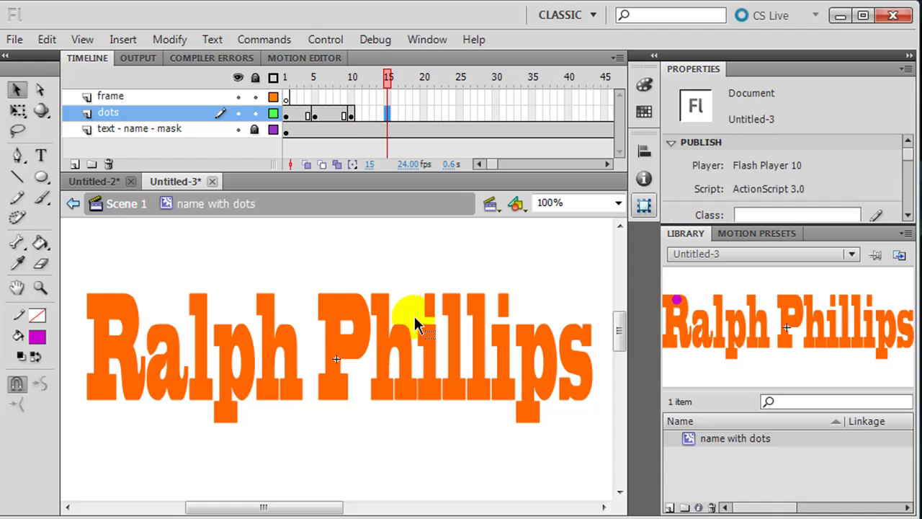
key("F6")
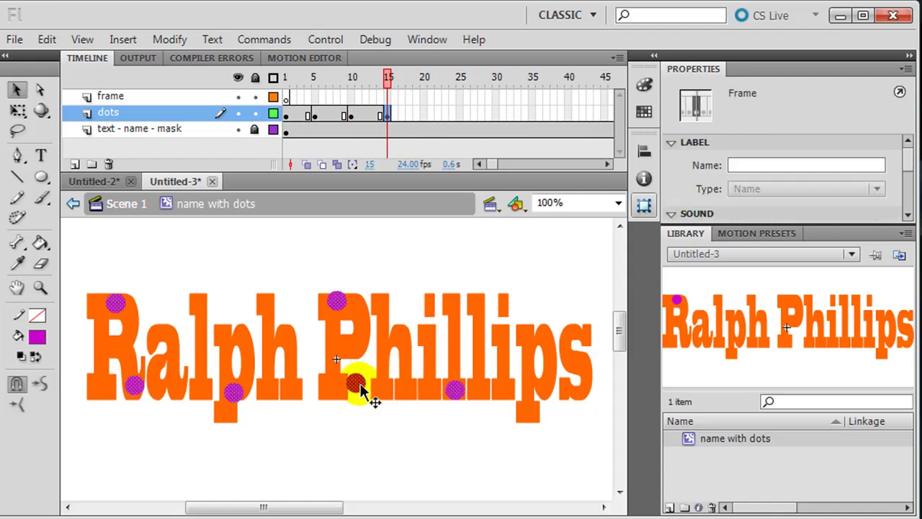
left_click_drag(367, 391, 434, 380)
left_click(424, 114)
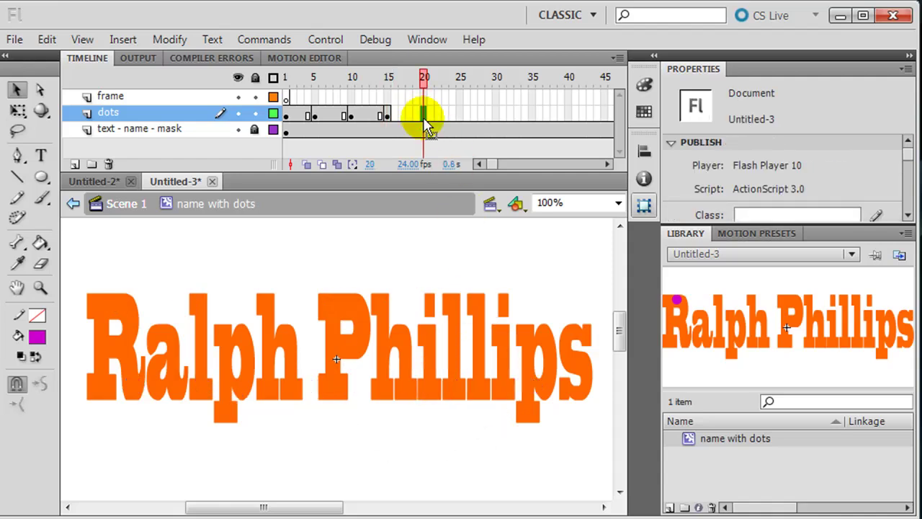
key("F6")
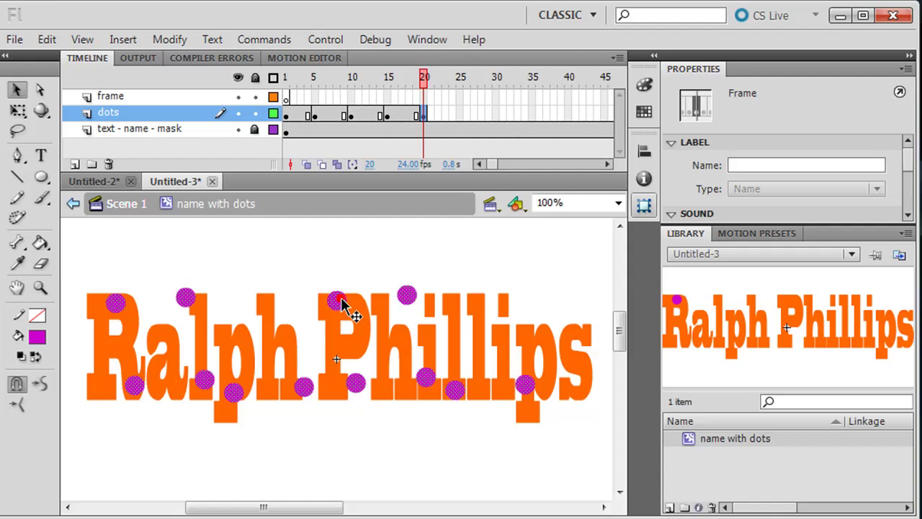
left_click_drag(344, 306, 306, 275)
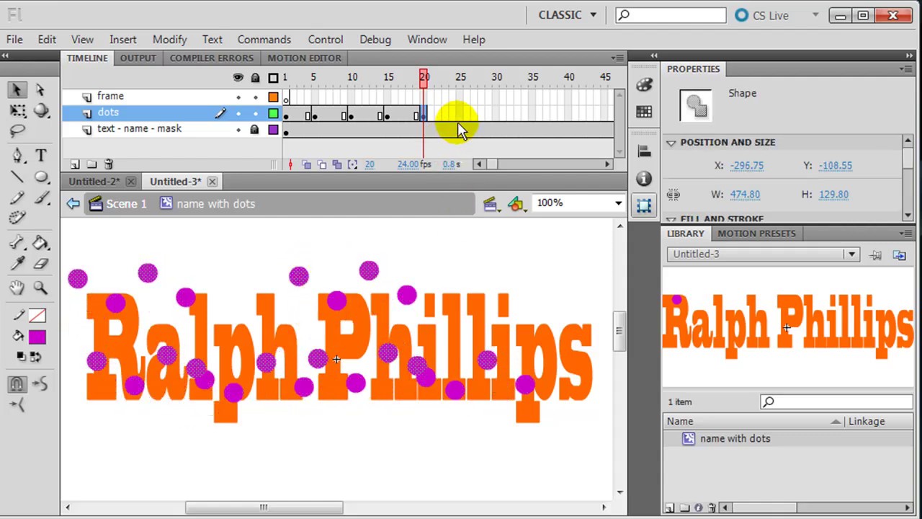
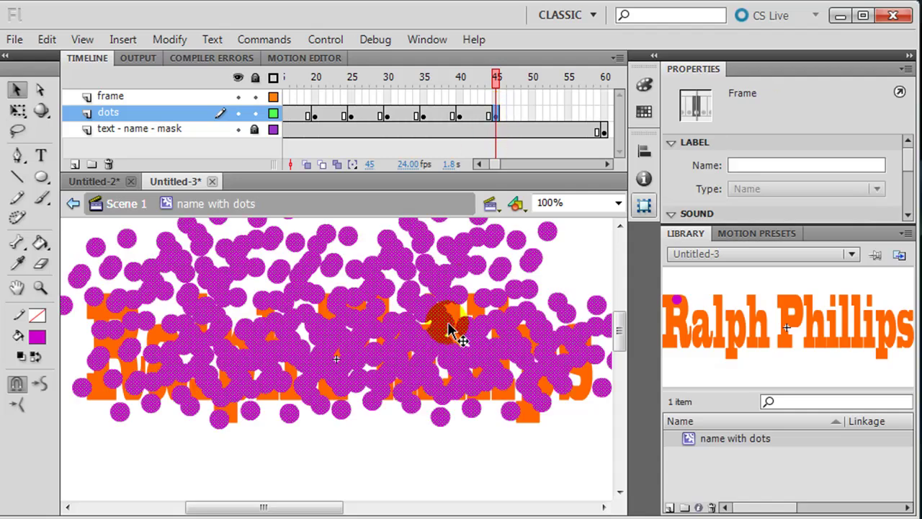
- Nudge the frame 45 dots, then add a frame 50 keyframe with the dots shifted
left_click(440, 354)
left_click_drag(436, 361, 435, 364)
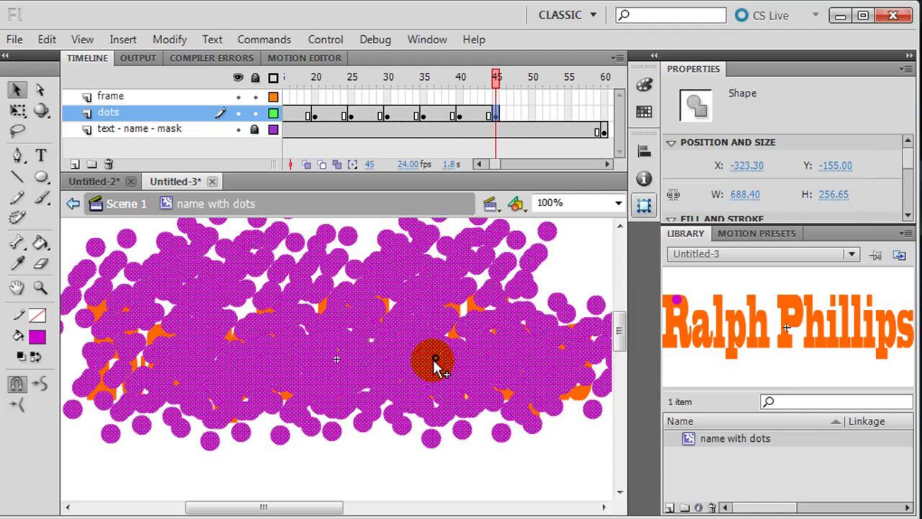
left_click(532, 116)
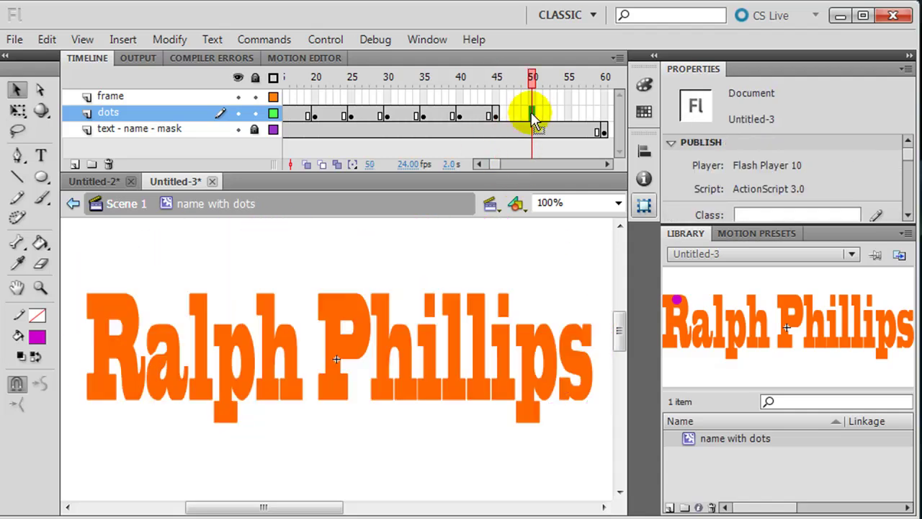
key("F6")
left_click(333, 328)
left_click_drag(301, 354, 272, 344)
- Add dot keyframes at frames 55 and 60, shifting the dots to fill the name
left_click(568, 115)
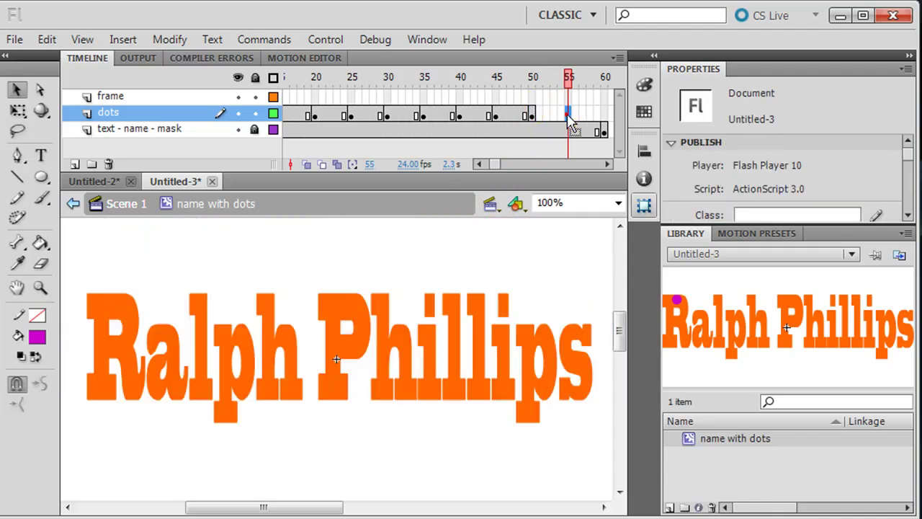
key("F6")
left_click_drag(448, 362, 465, 373)
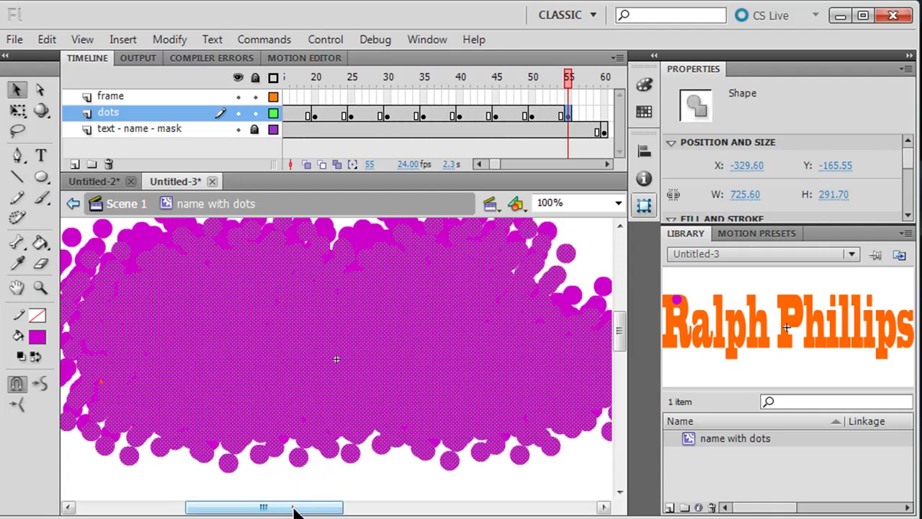
left_click_drag(298, 507, 337, 508)
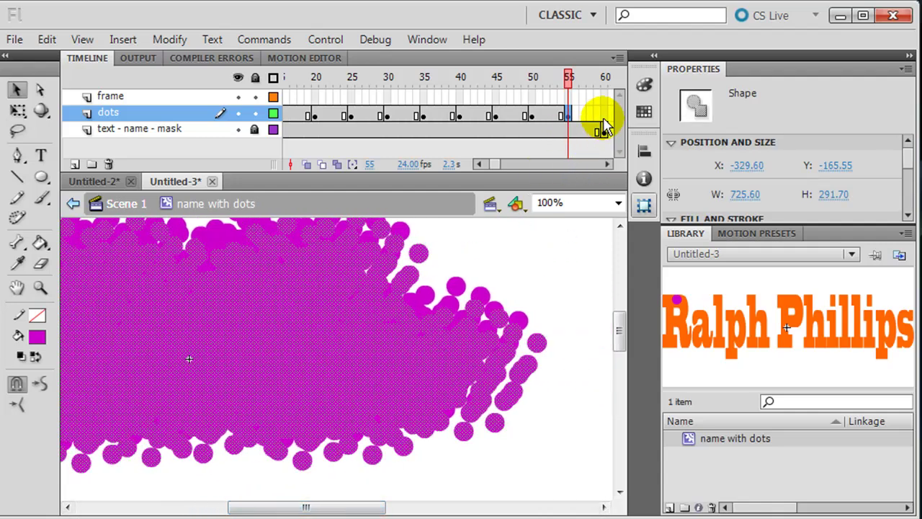
left_click(604, 117)
key("F6")
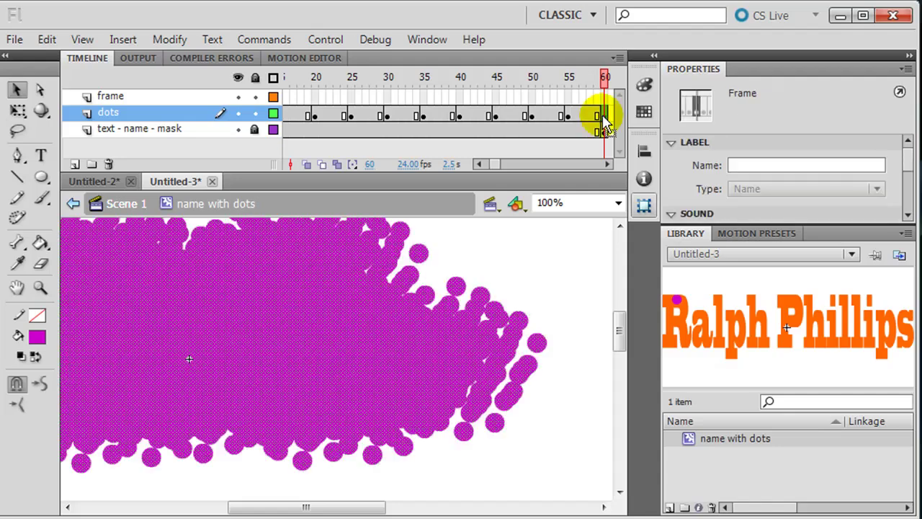
left_click_drag(360, 503, 297, 507)
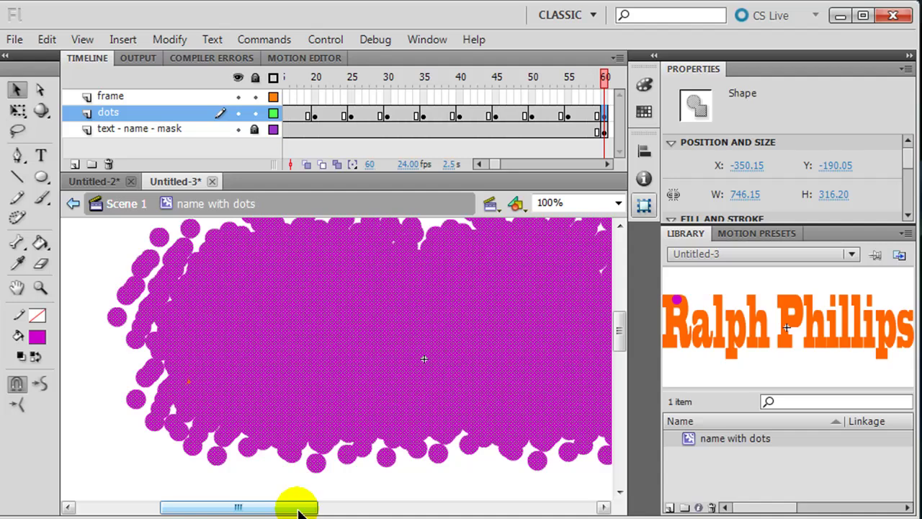
- Play the dots animation and set the stage zoom to Show All
key("Return")
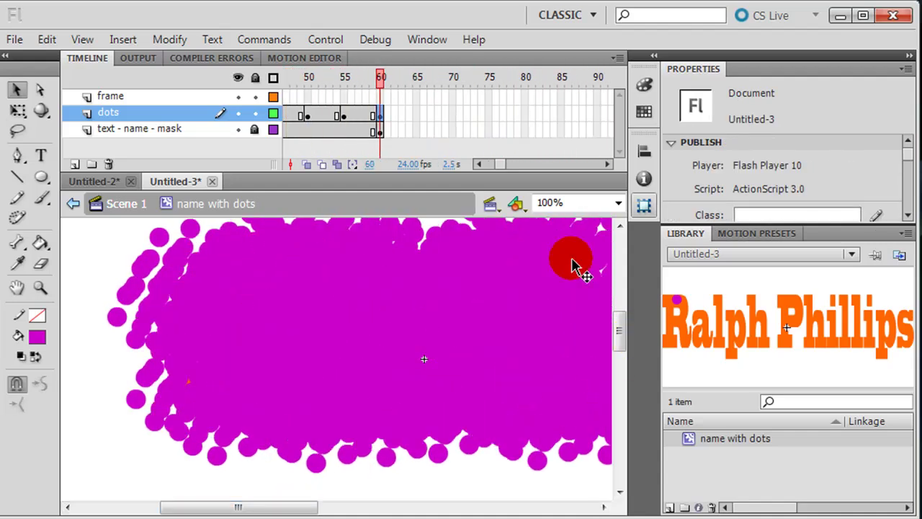
left_click(617, 203)
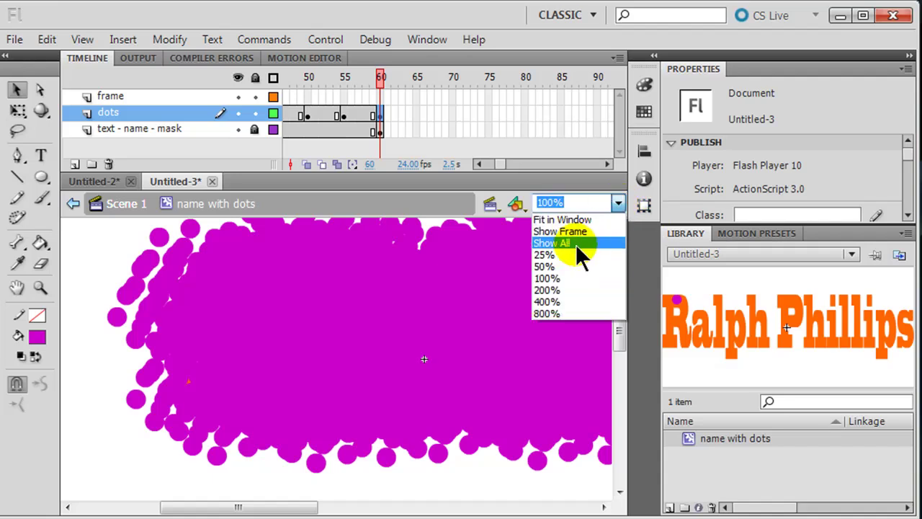
left_click(575, 243)
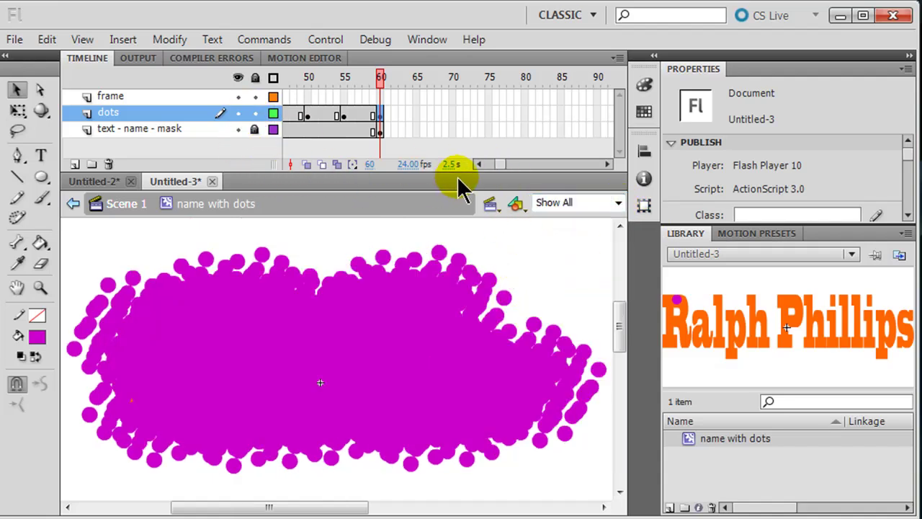
left_click_drag(498, 165, 474, 168)
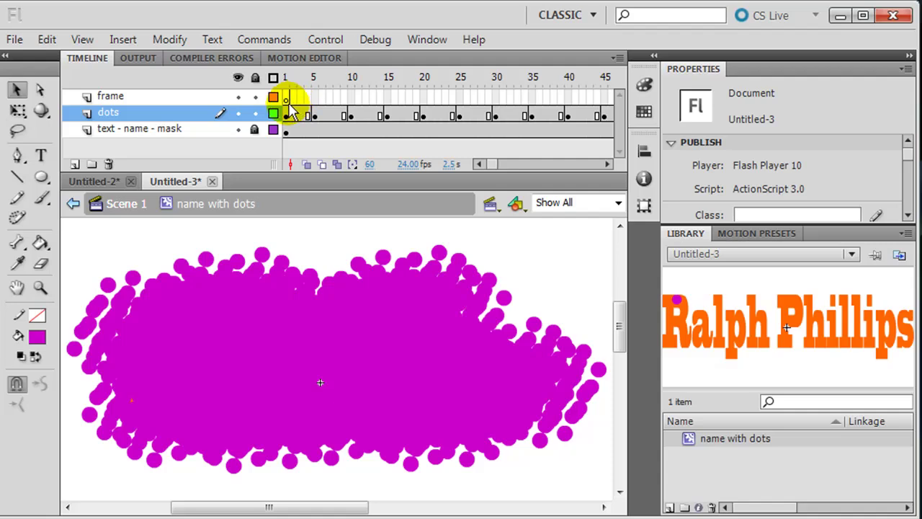
- Move the dots layer below the text mask layer; pick the Rectangle tool on the frame layer
left_click_drag(108, 111, 105, 133)
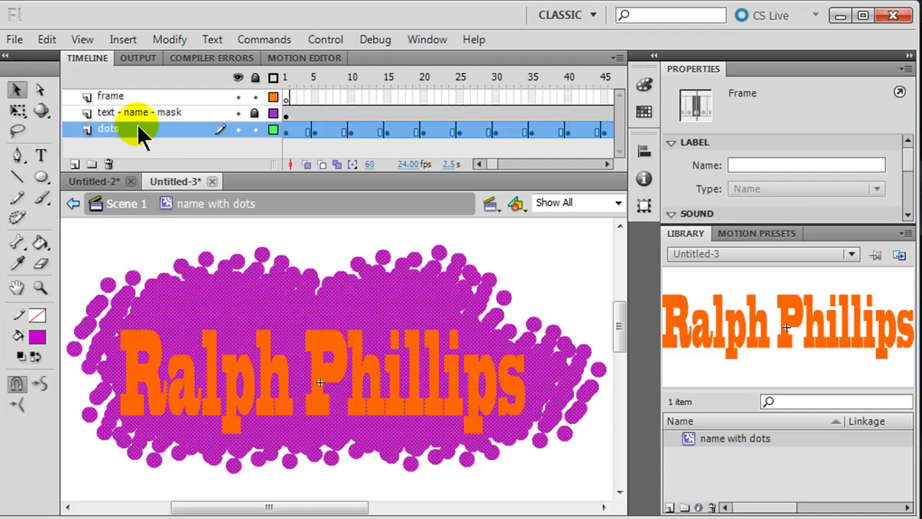
left_click(286, 98)
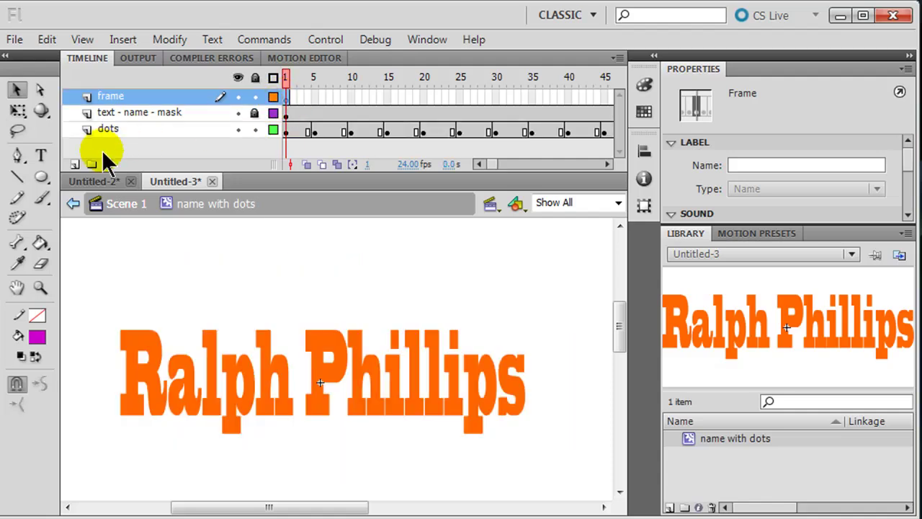
left_click(40, 178)
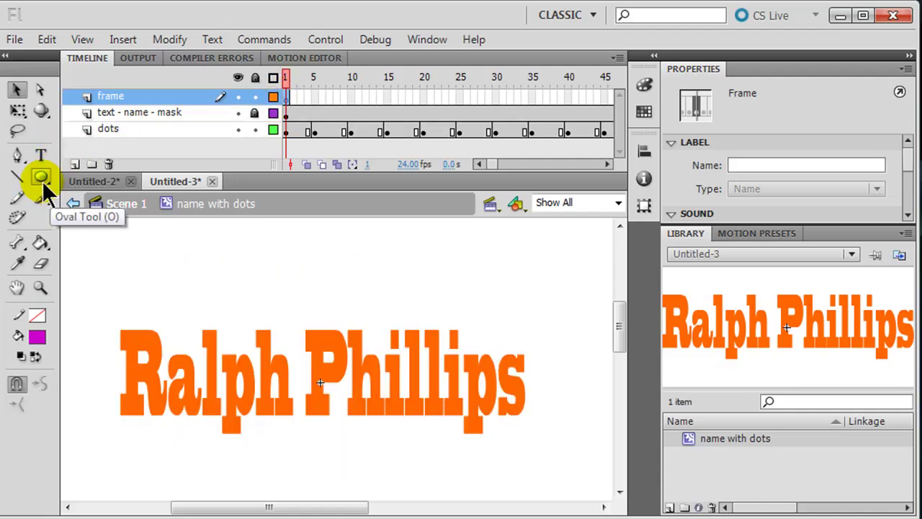
left_click(41, 177)
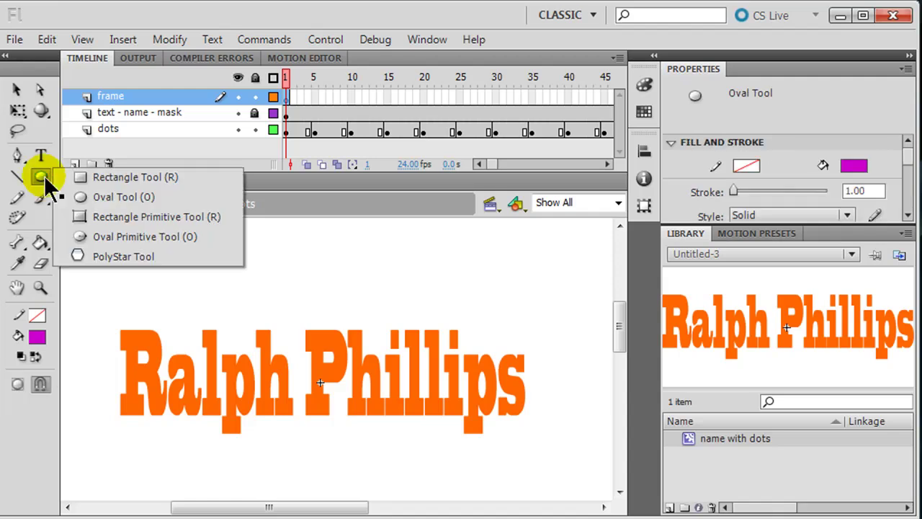
left_click(101, 180)
left_click(37, 337)
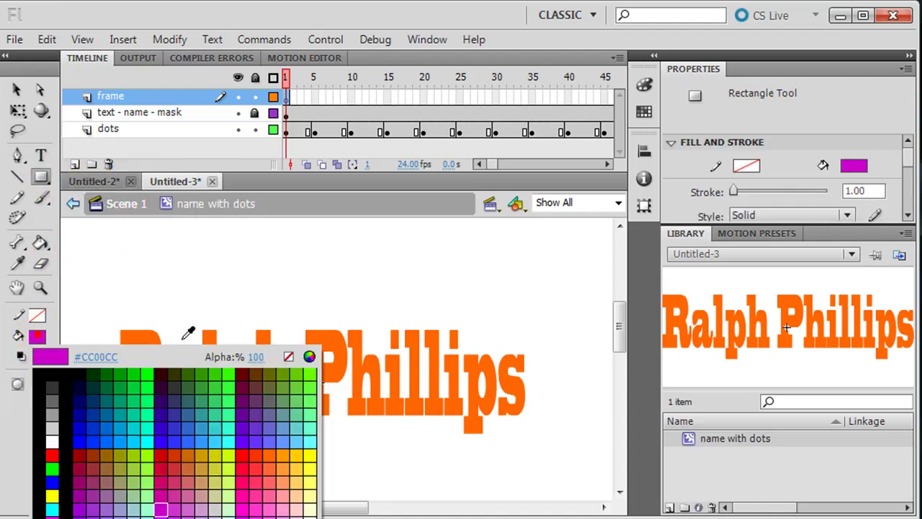
left_click(287, 357)
left_click(38, 316)
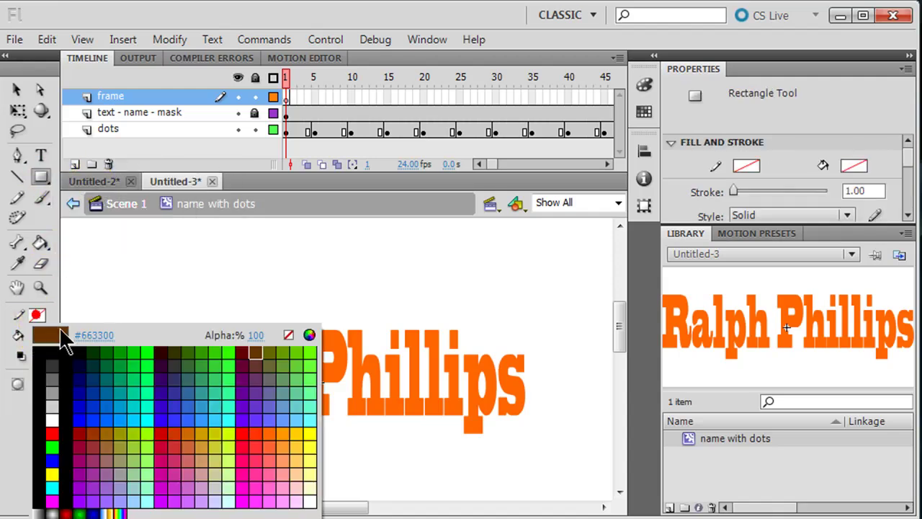
left_click(59, 390)
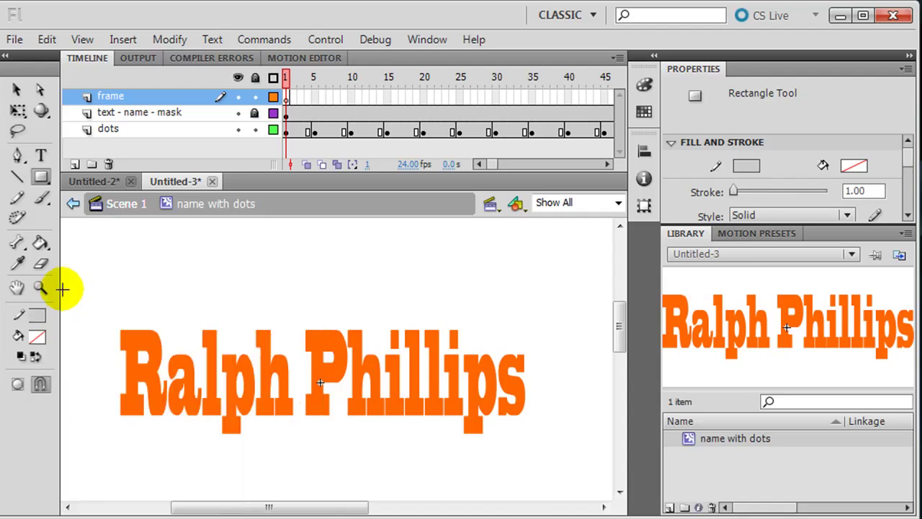
left_click_drag(65, 295, 579, 466)
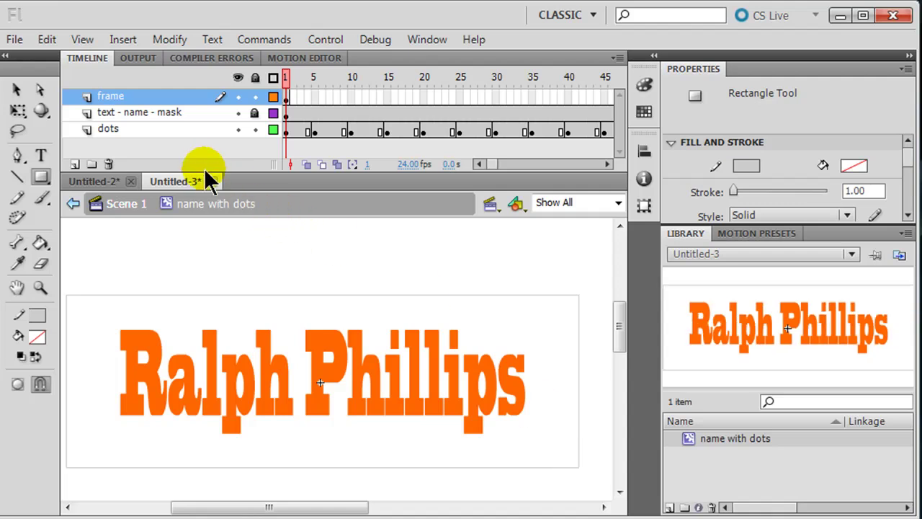
- Turn the text - name - mask layer into a mask over the dots layer
left_click(254, 113)
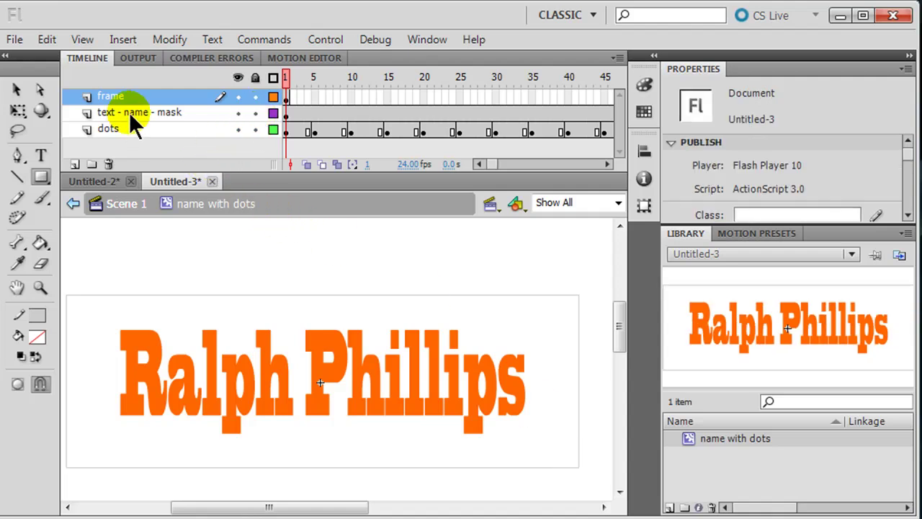
right_click(129, 112)
left_click(193, 284)
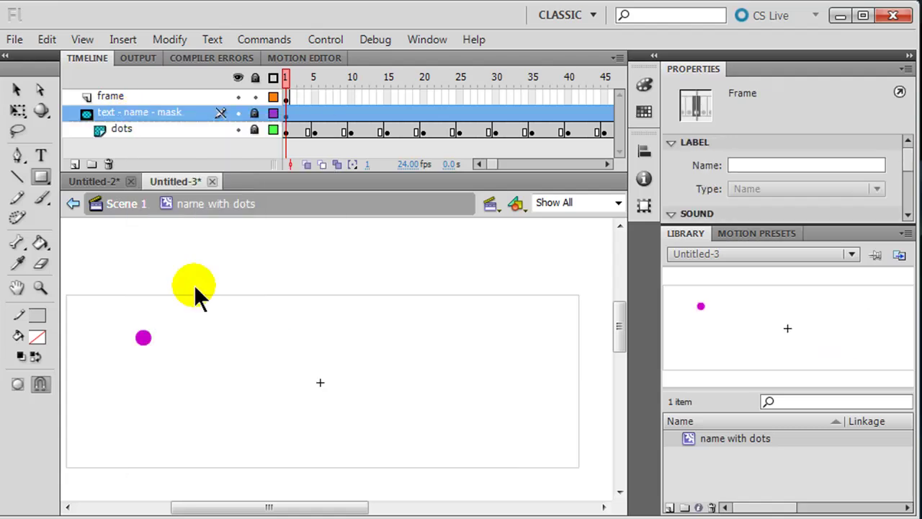
- Play the masked animation twice, then test it in Flash Player and close the preview
key("Return")
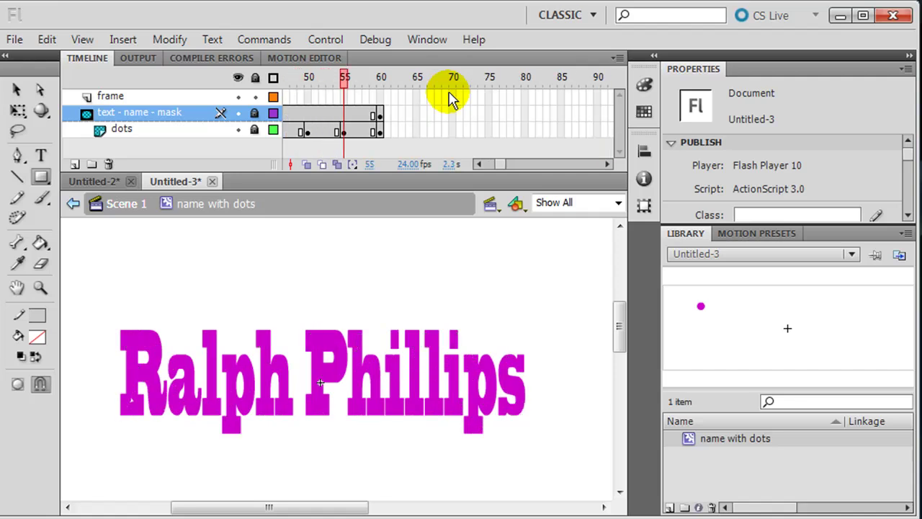
key("Return")
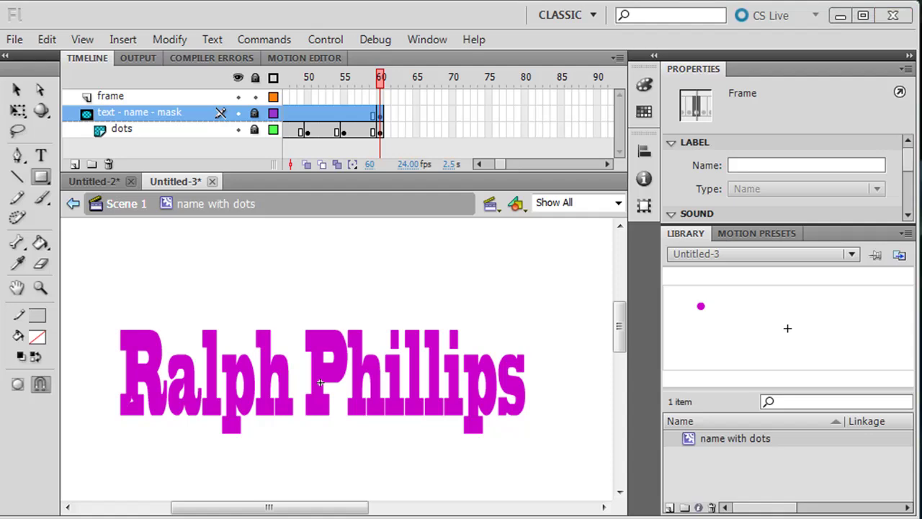
key("alt+Tab")
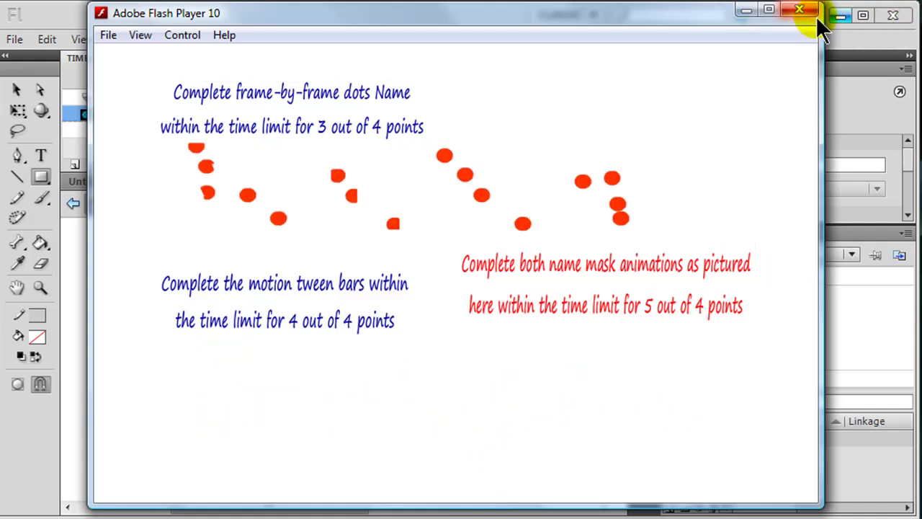
left_click(746, 10)
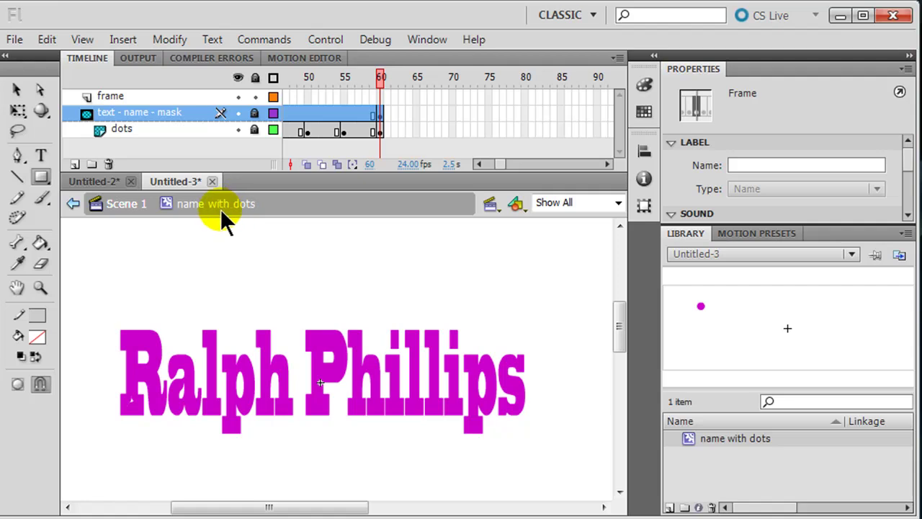
- Create a new 'name with bars' symbol and add three more layers to it
left_click(123, 41)
left_click(155, 65)
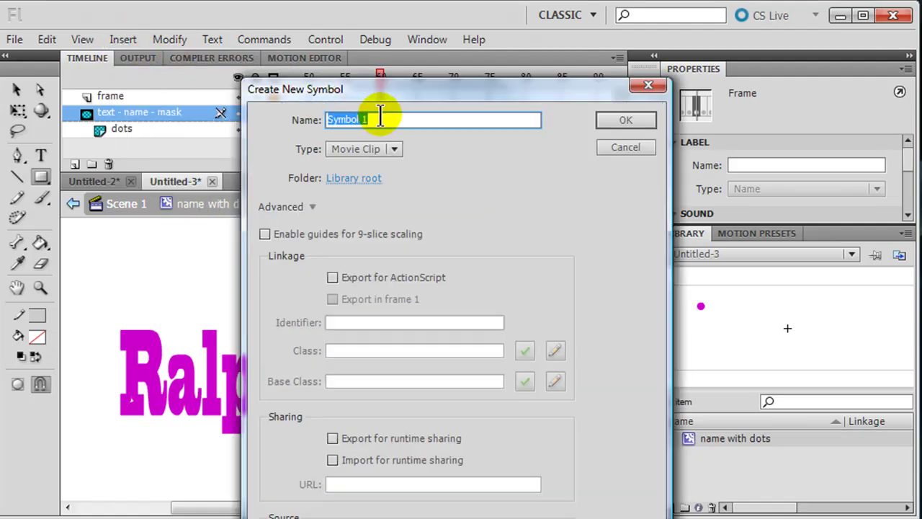
type("name with")
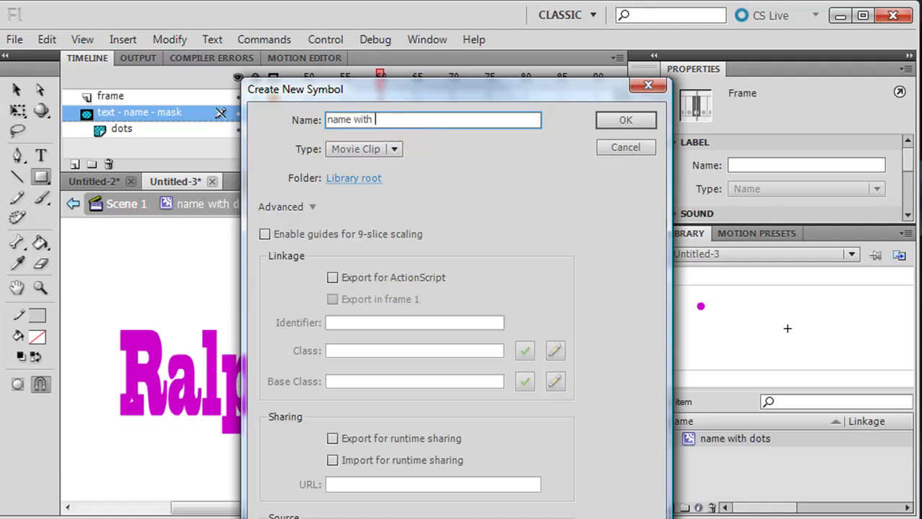
type(" bars")
left_click(622, 121)
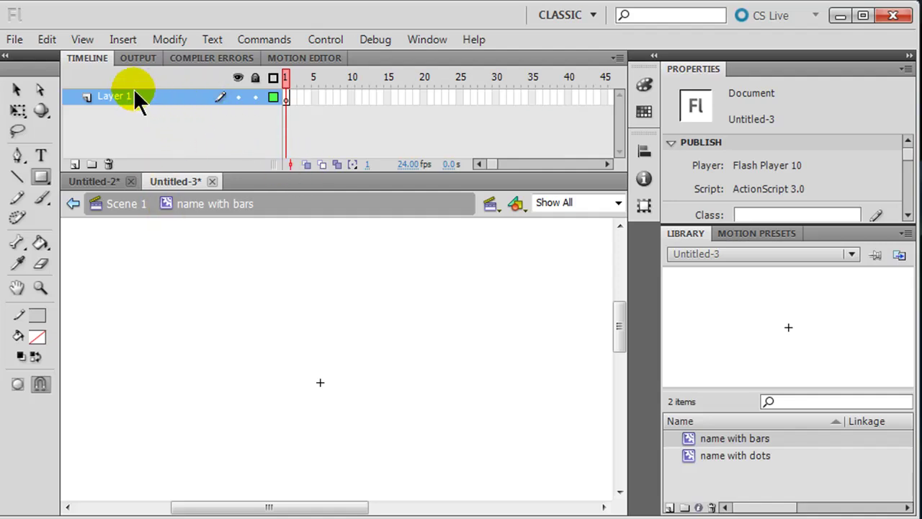
left_click(74, 165)
left_click(74, 165)
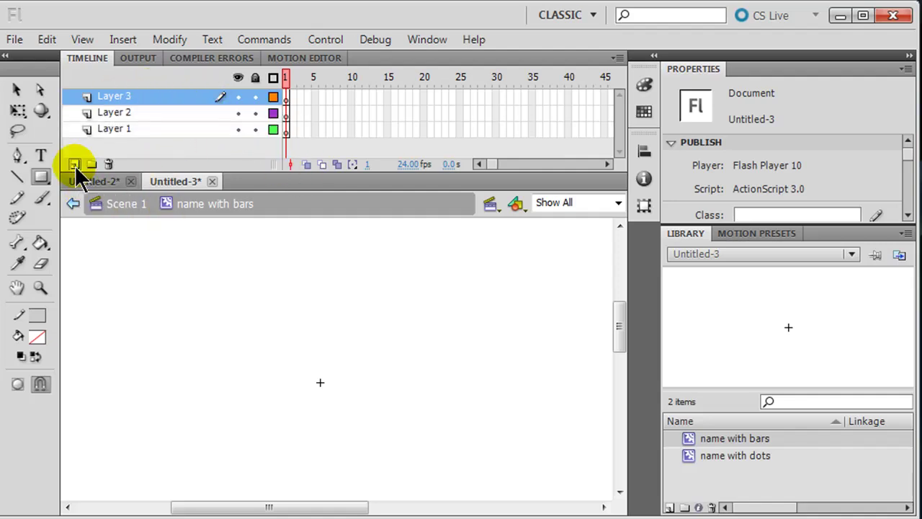
left_click(74, 164)
- Rename the four layers frame, text (mask), bars left and bars right
double_click(123, 98)
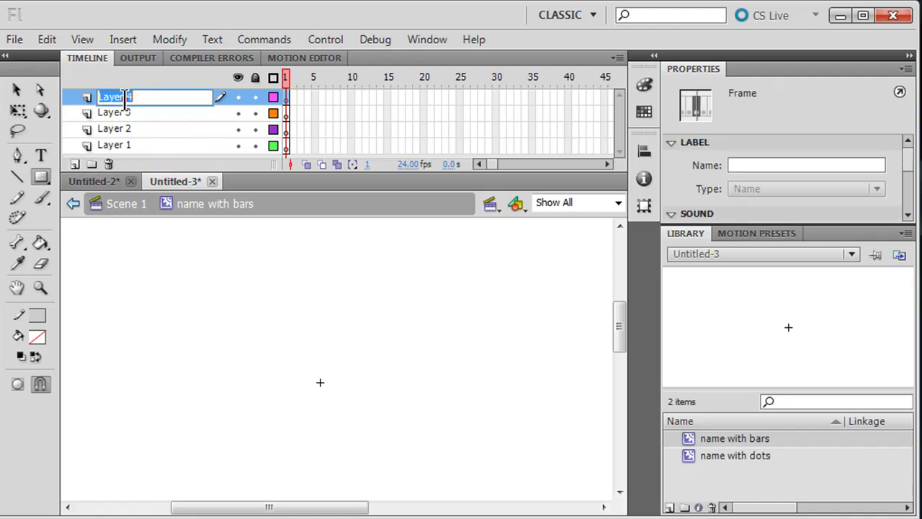
type("f")
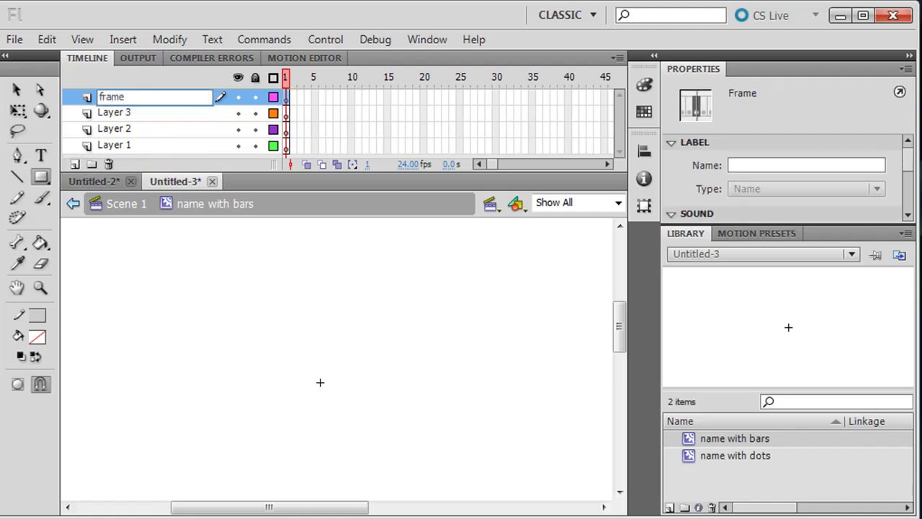
type("rame")
double_click(117, 114)
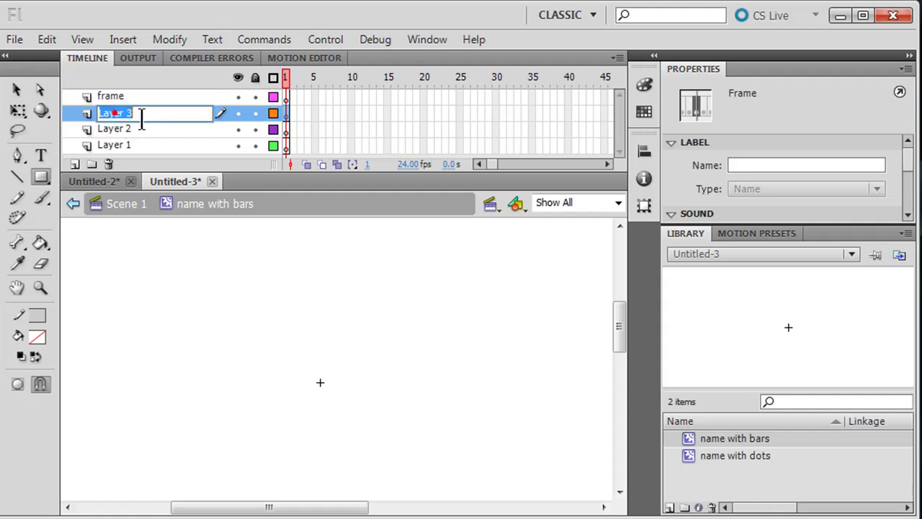
type("text")
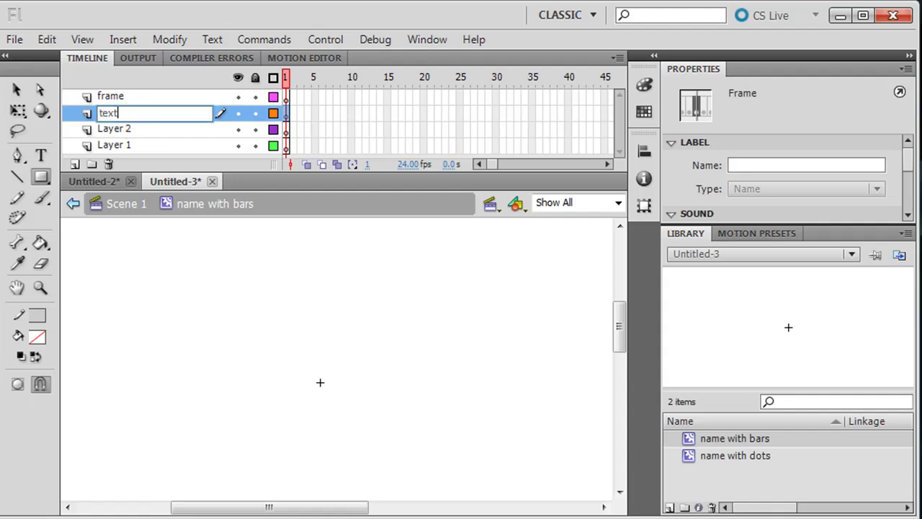
type(" (mask)")
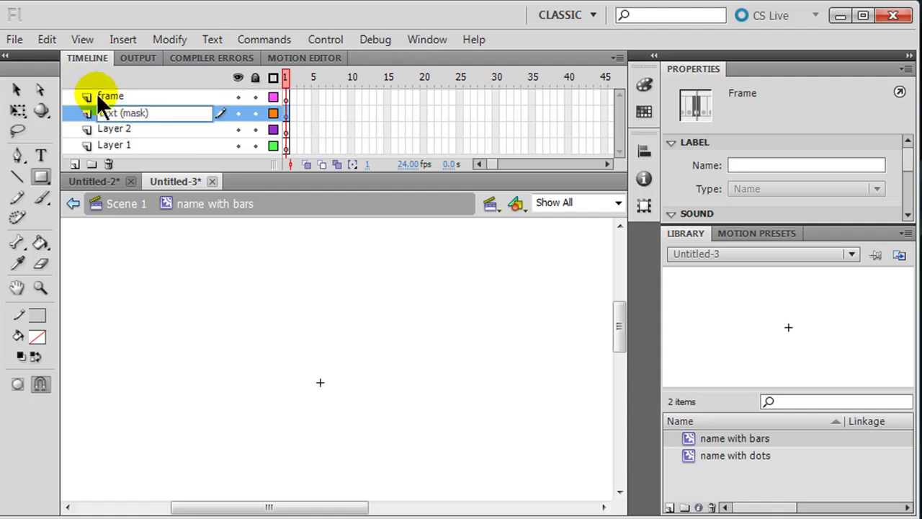
double_click(108, 129)
type("bars left")
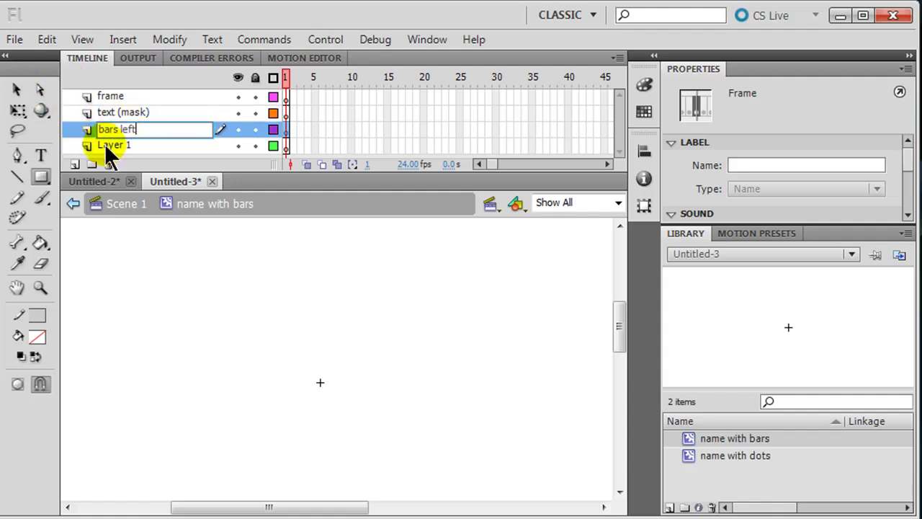
double_click(106, 144)
type("bars right")
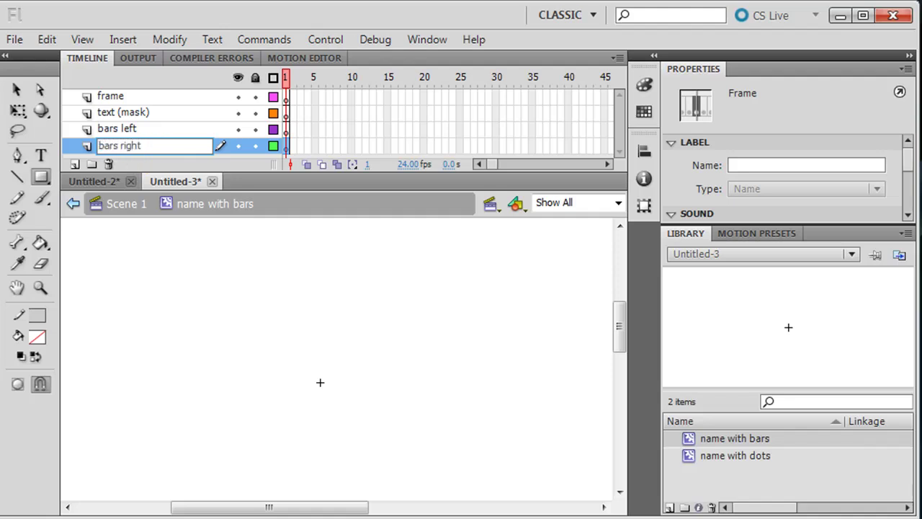
left_click(286, 116)
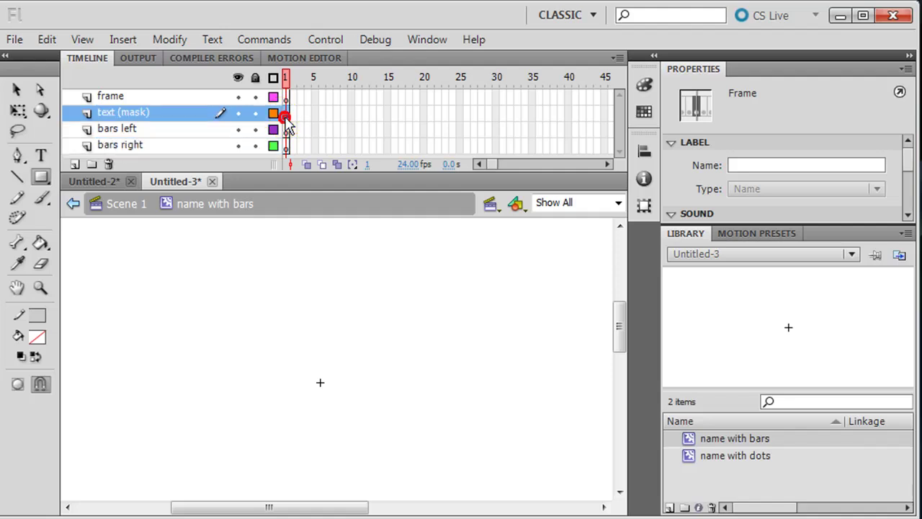
left_click(42, 155)
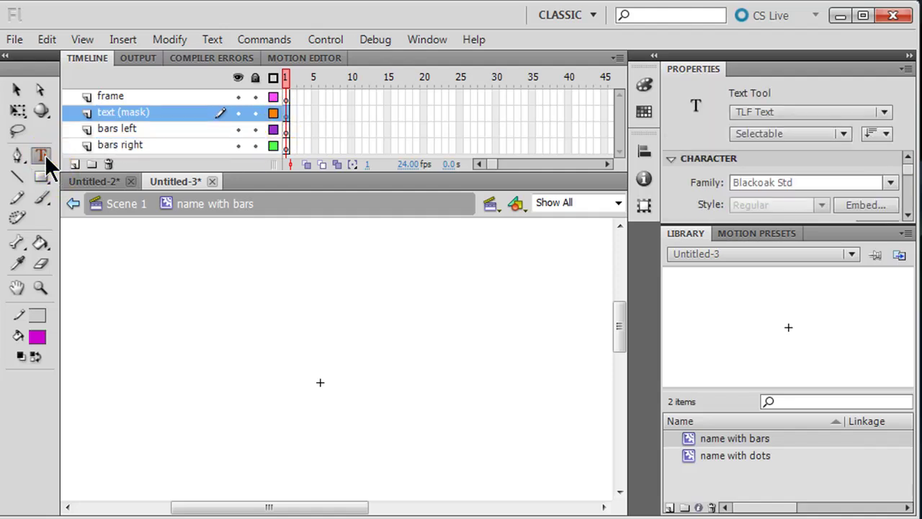
left_click(40, 315)
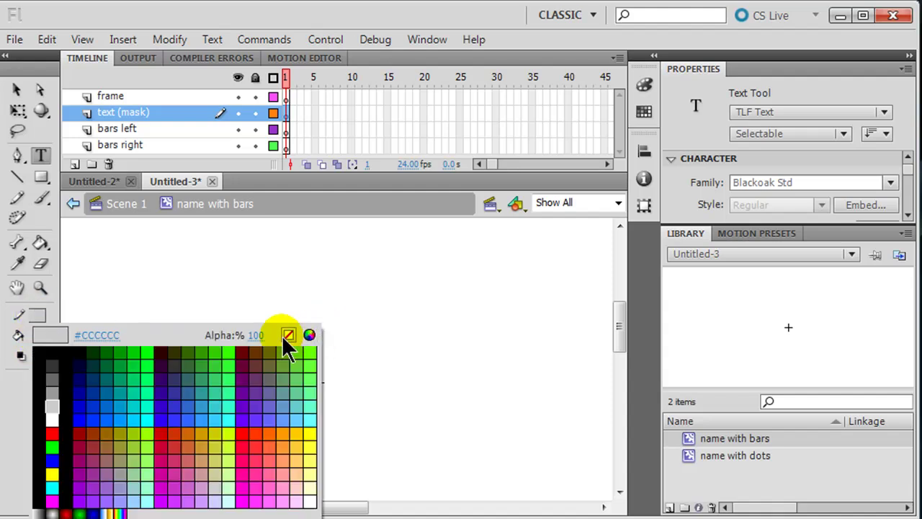
left_click(288, 335)
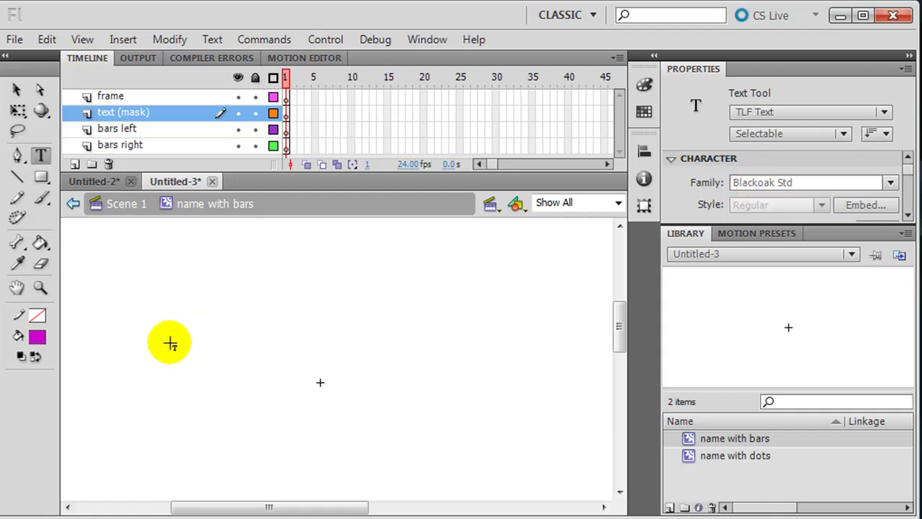
left_click(122, 326)
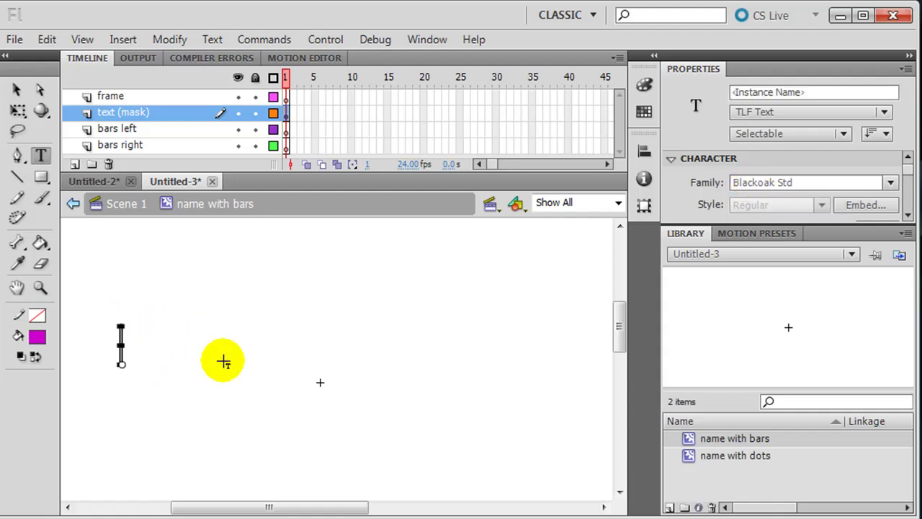
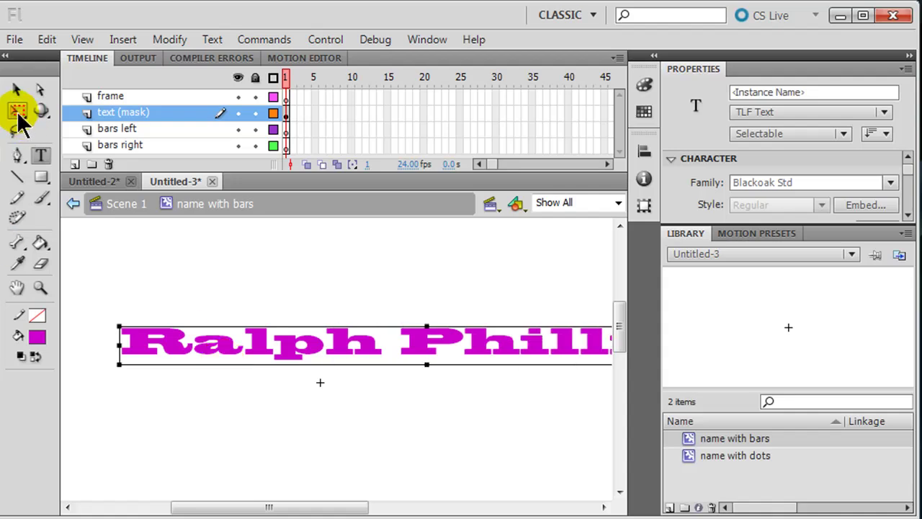
- Enlarge the name text with Free Transform to about 602.60 × 275.30 and reposition it
left_click(18, 109)
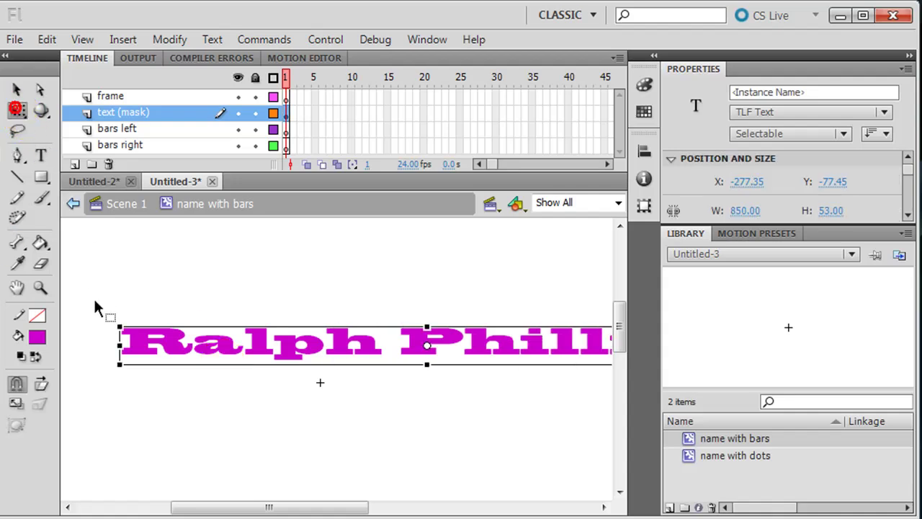
left_click_drag(115, 323, 209, 246)
left_click_drag(430, 326, 339, 363)
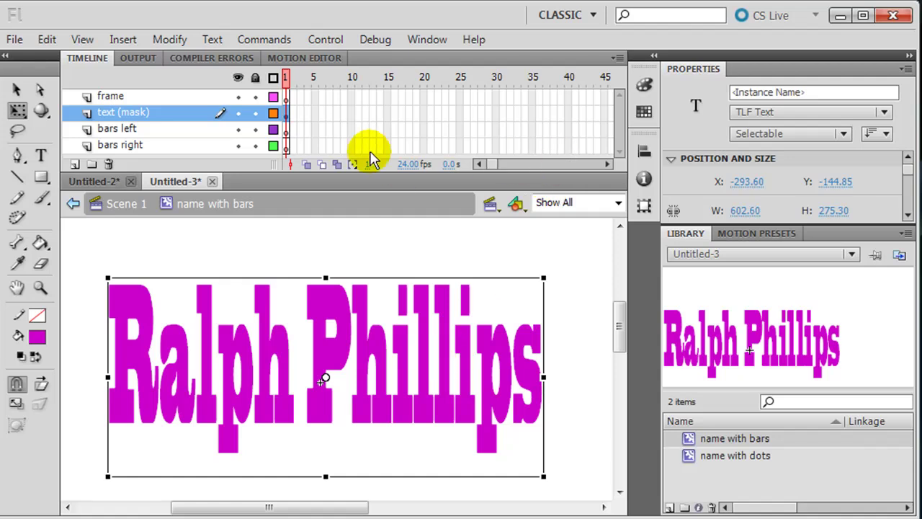
left_click(606, 165)
left_click(604, 165)
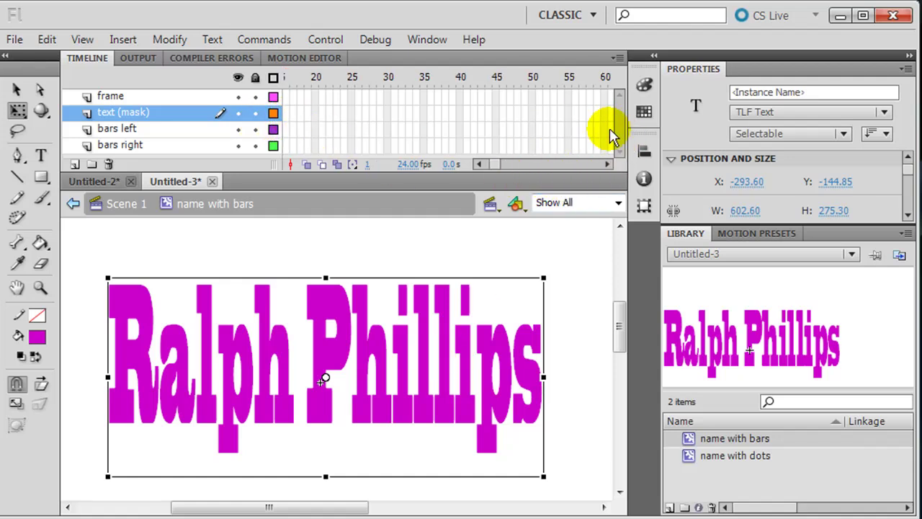
left_click(604, 113)
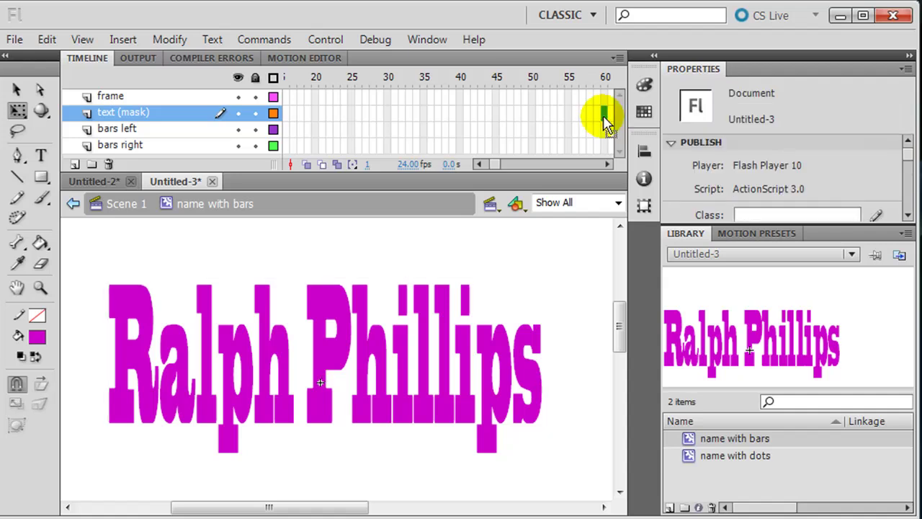
left_click(494, 164)
left_click(286, 112)
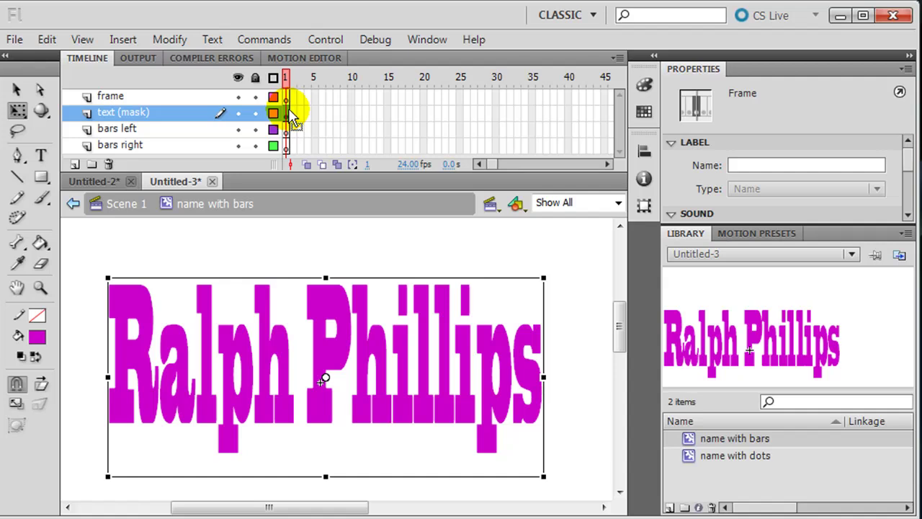
key("ctrl+b")
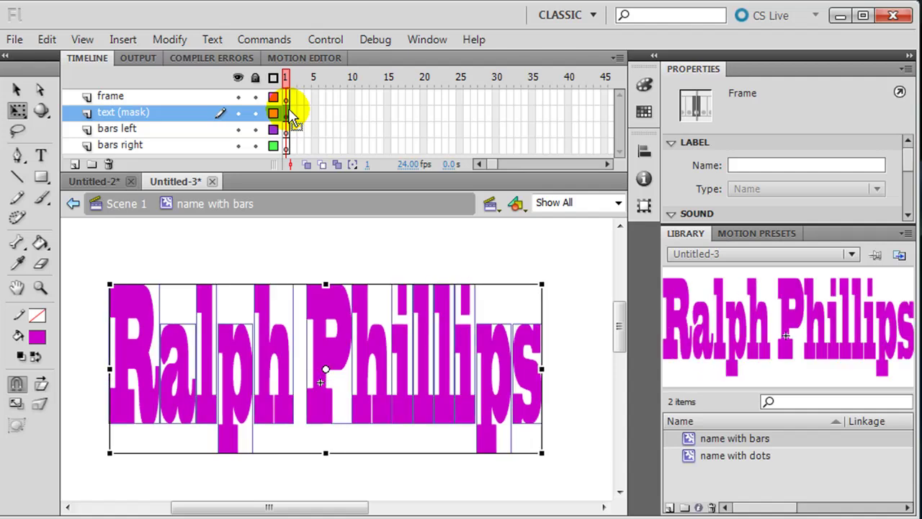
left_click(334, 367)
key("ctrl+b")
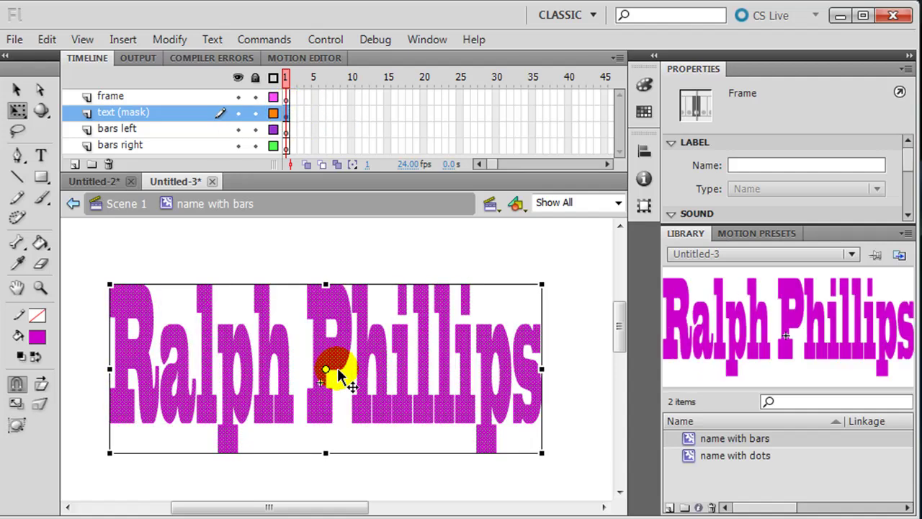
- Extend the text (mask) layer to frame 60 so the name lasts throughout
left_click(494, 165)
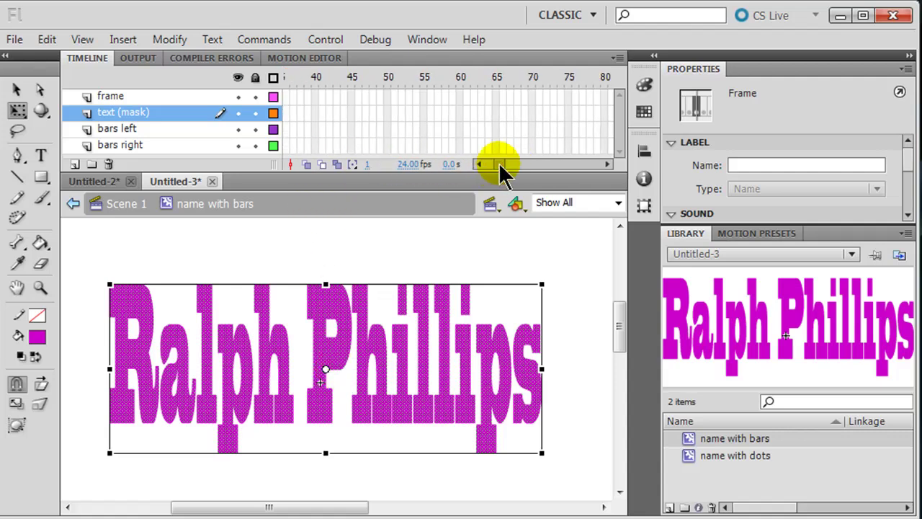
left_click(460, 115)
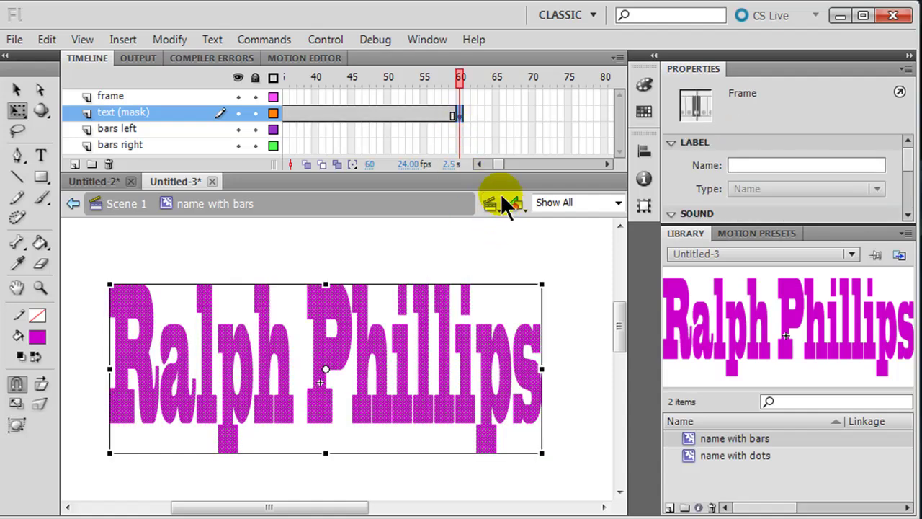
left_click(493, 165)
left_click(381, 144)
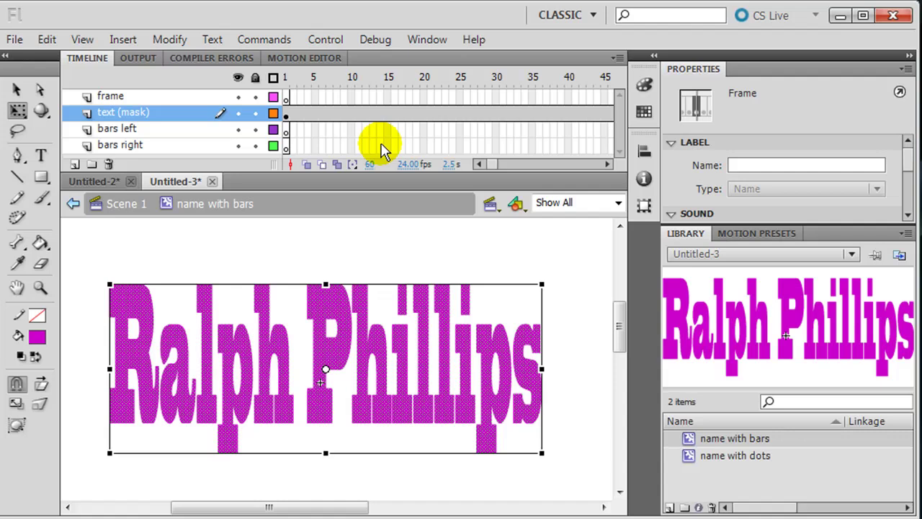
left_click(288, 115)
left_click(288, 99)
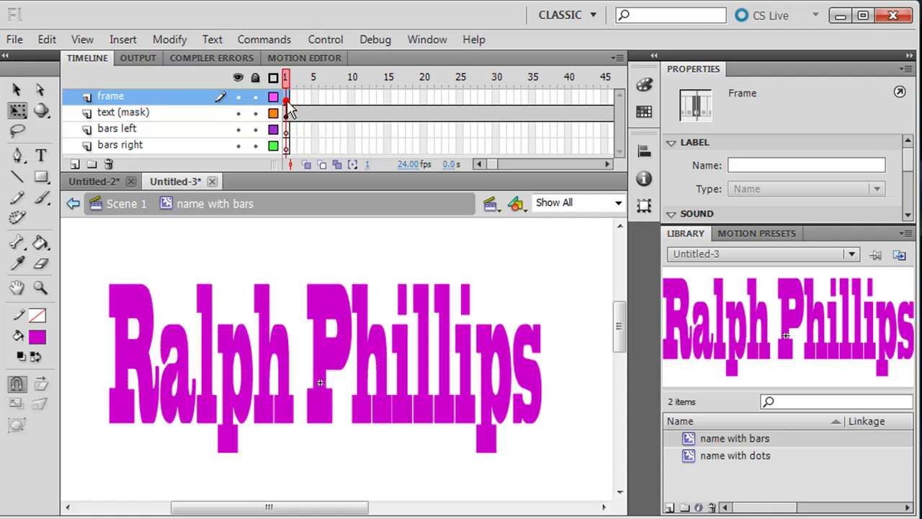
left_click(38, 338)
left_click(294, 350)
left_click(37, 315)
left_click(54, 406)
left_click(41, 179)
mouse_move(69, 254)
left_mouse_down()
mouse_move(103, 298)
mouse_move(513, 496)
mouse_move(583, 480)
left_mouse_up()
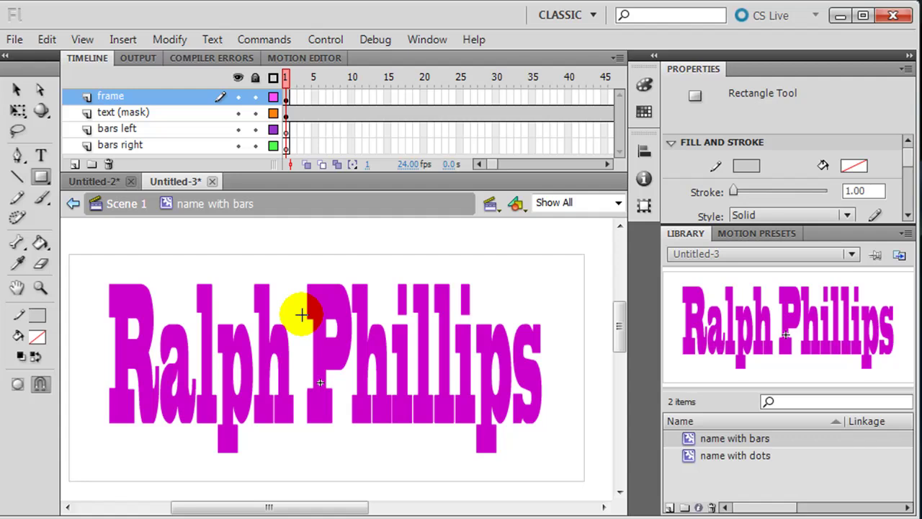
- Lock the frame layer
left_click(254, 97)
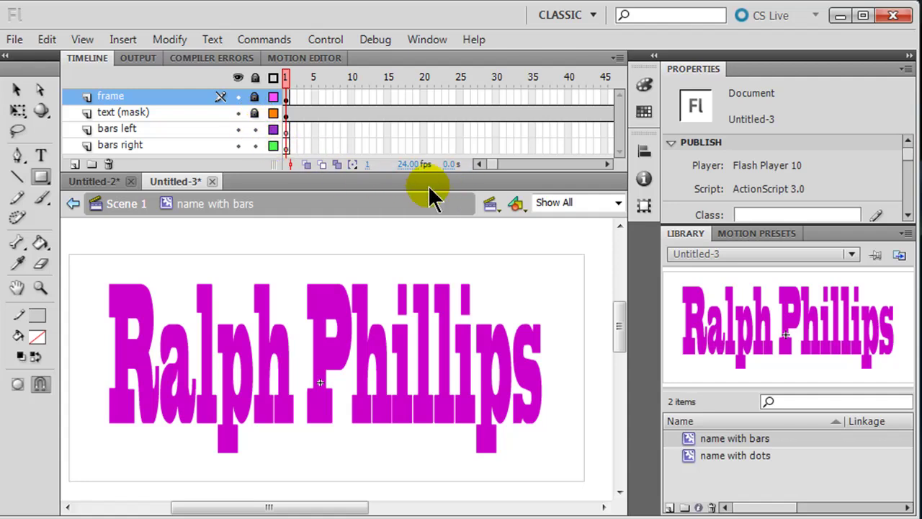
left_click_drag(304, 507, 219, 513)
left_click_drag(211, 507, 207, 508)
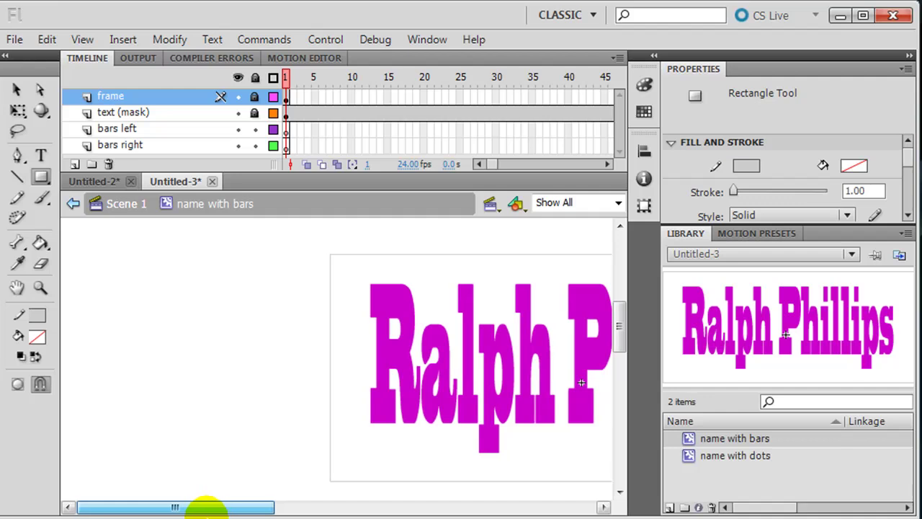
left_click(287, 131)
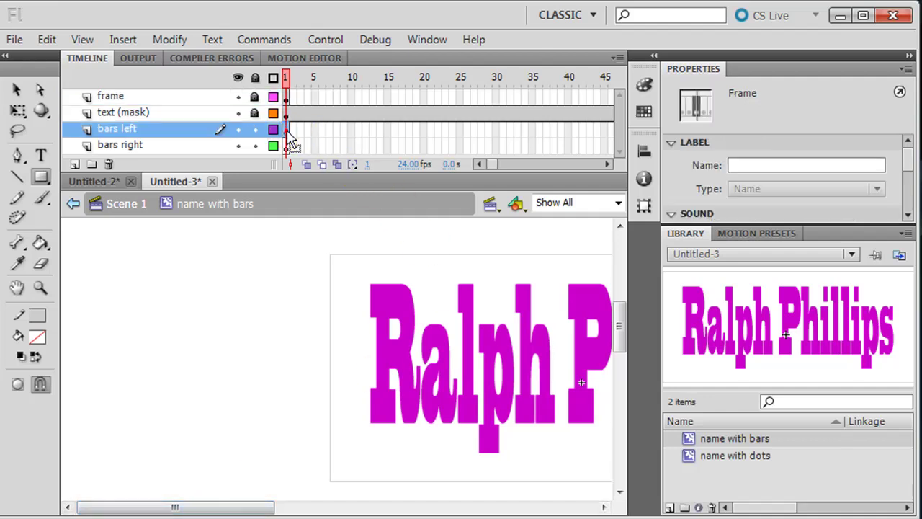
- Draw an orange (#FF6600) bar with no outline left of the text frame
left_click(41, 176)
left_click(90, 176)
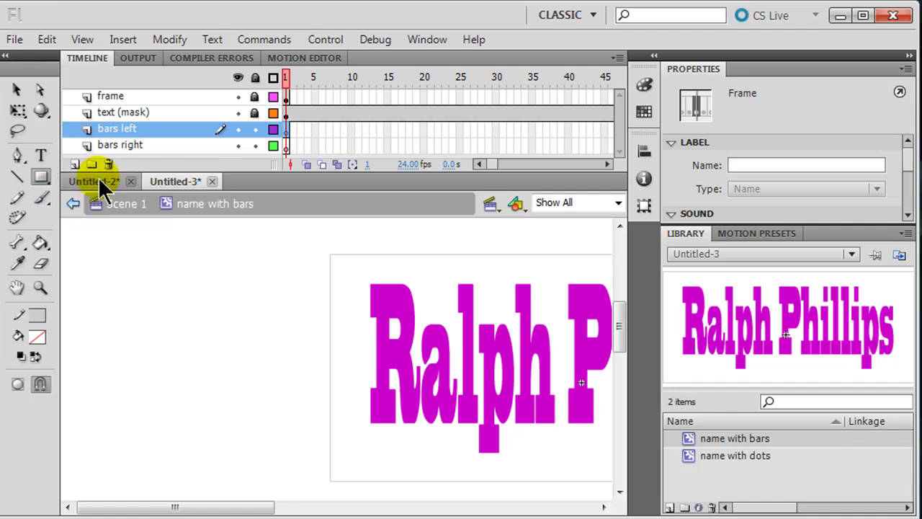
left_click(36, 315)
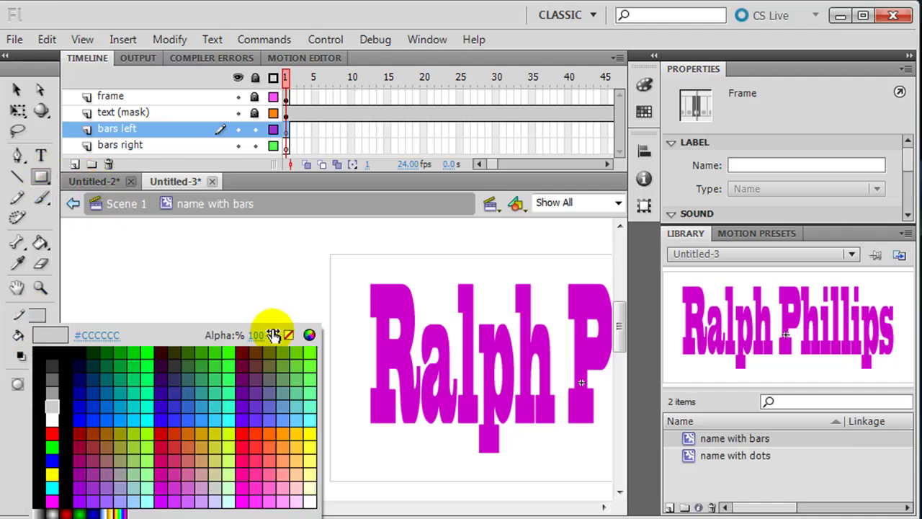
left_click(287, 333)
left_click(42, 335)
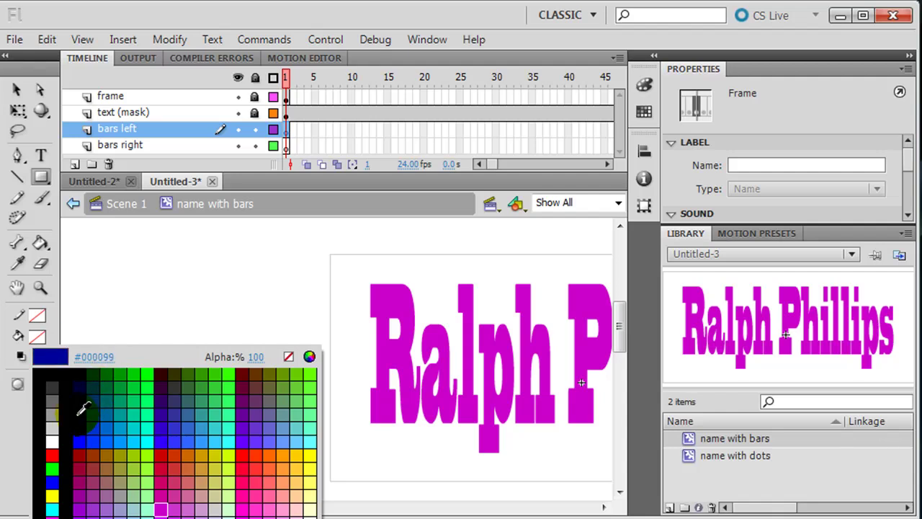
left_click(271, 452)
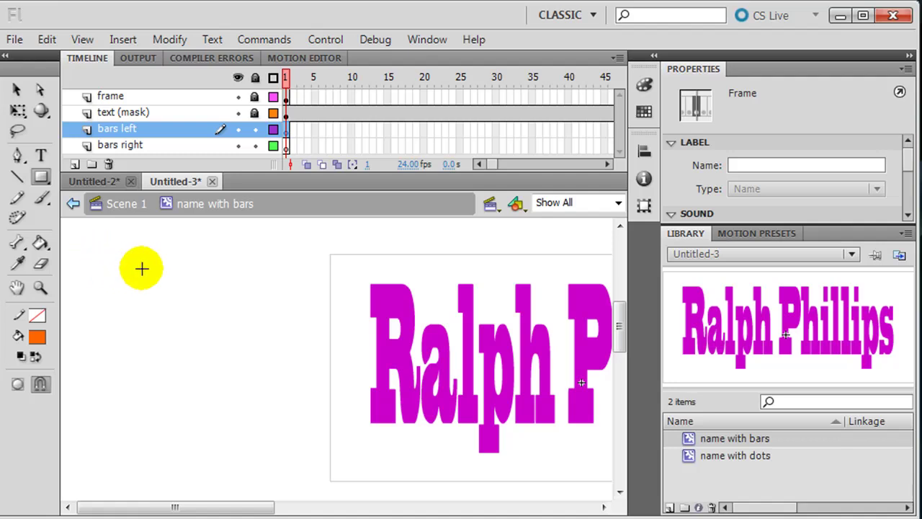
mouse_move(167, 264)
left_mouse_down()
mouse_move(181, 281)
mouse_move(328, 285)
left_mouse_up()
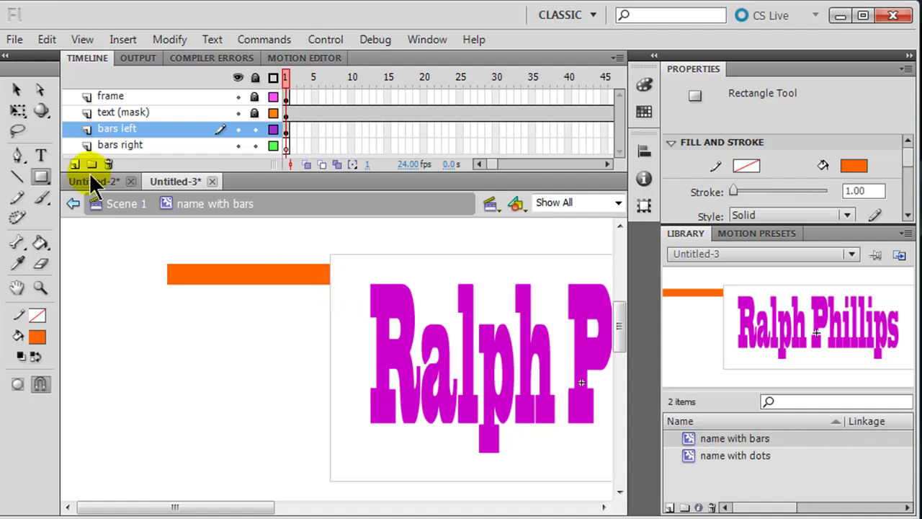
- Alt-drag copies of the orange bar downward to build a stack of five bars
left_click(16, 90)
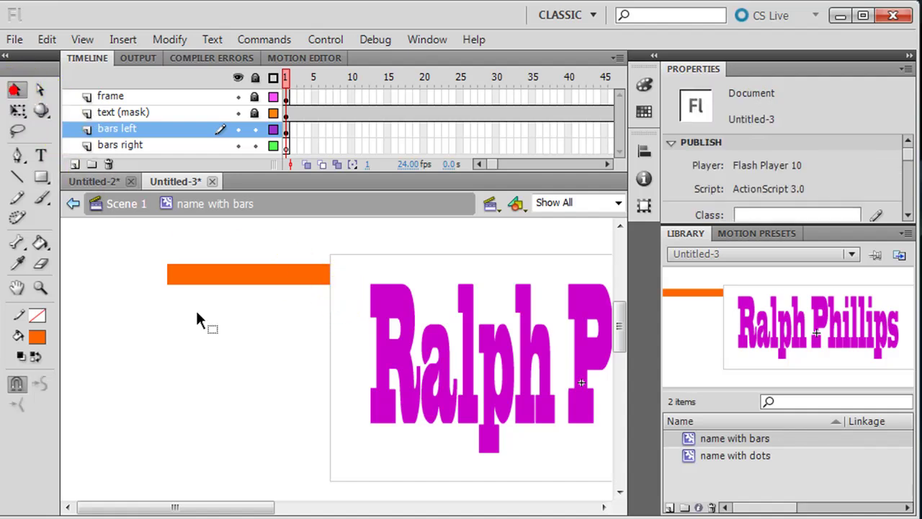
left_click(236, 278)
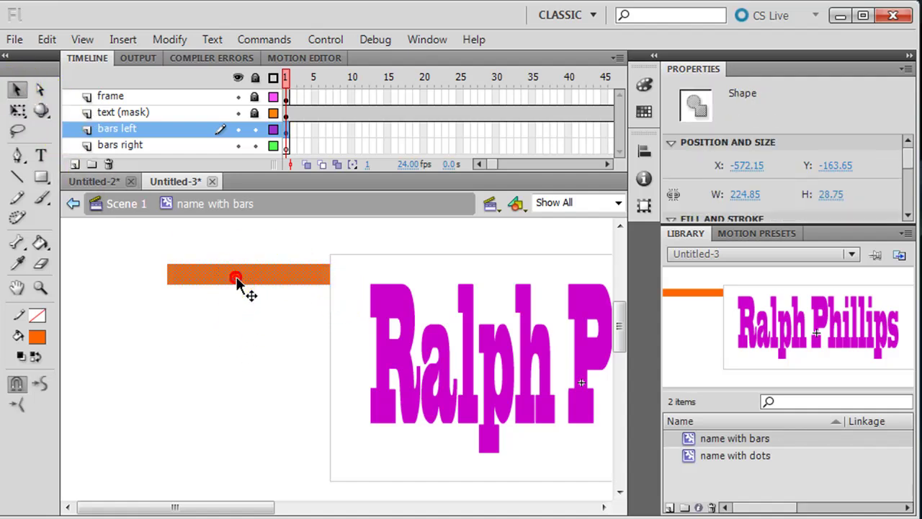
left_click_drag(238, 278, 250, 432, "alt")
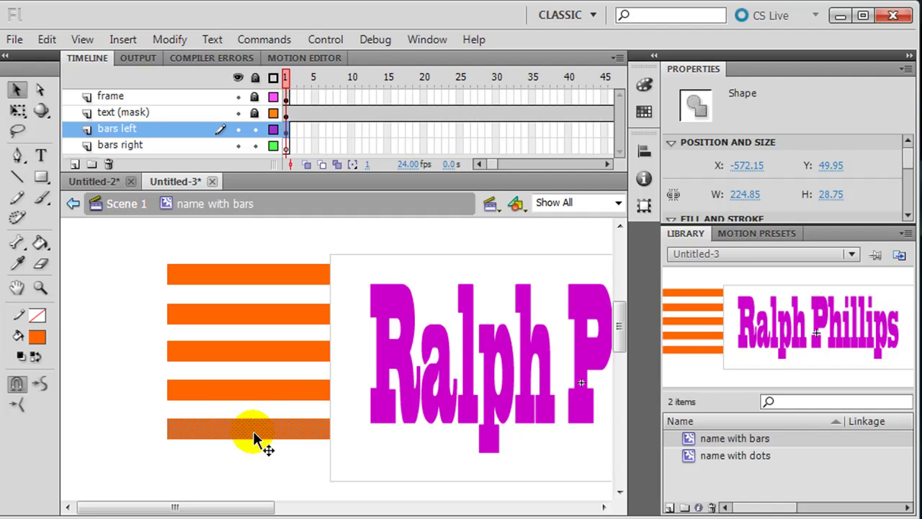
- Recolour the second and fourth bars green
left_click(251, 315)
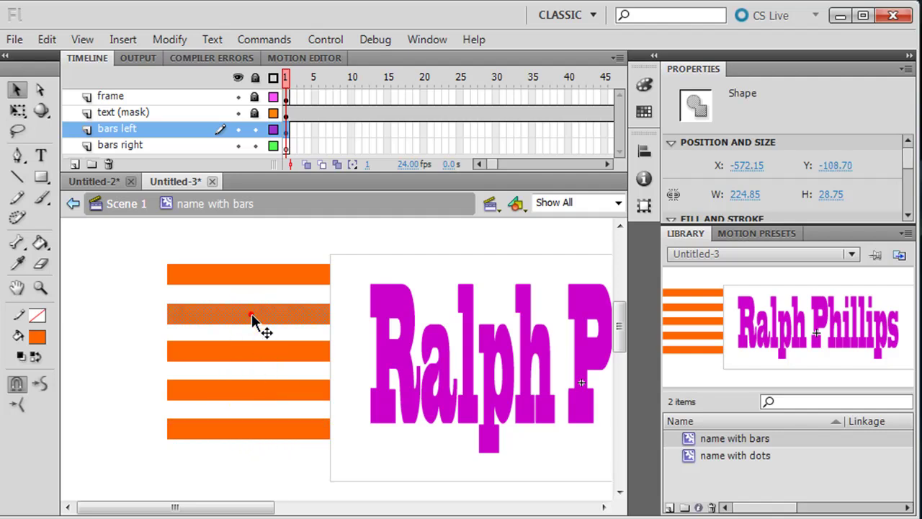
left_click(39, 335)
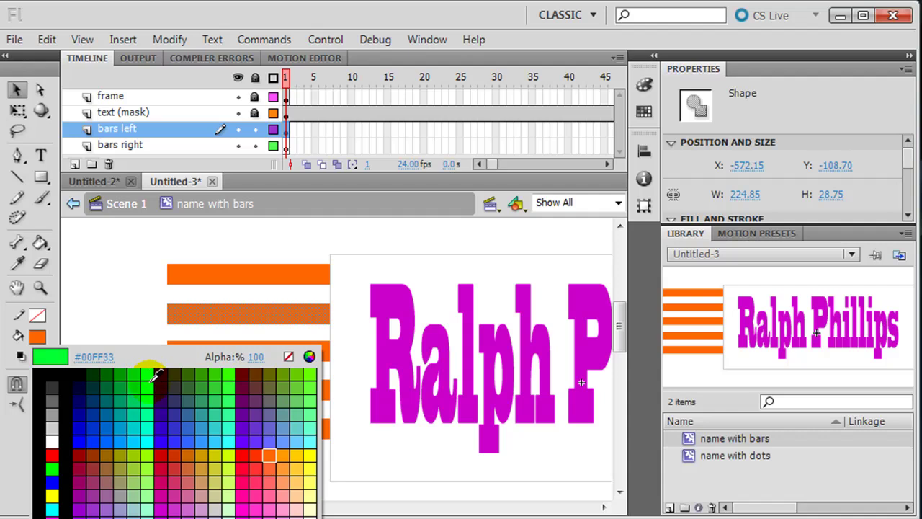
left_click(148, 383)
left_click(250, 382)
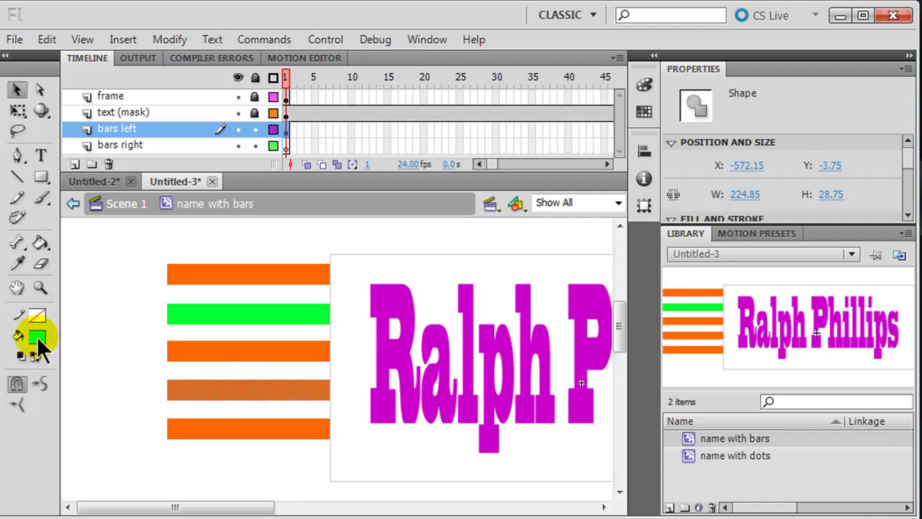
left_click(39, 337)
left_click(149, 383)
left_click(116, 389)
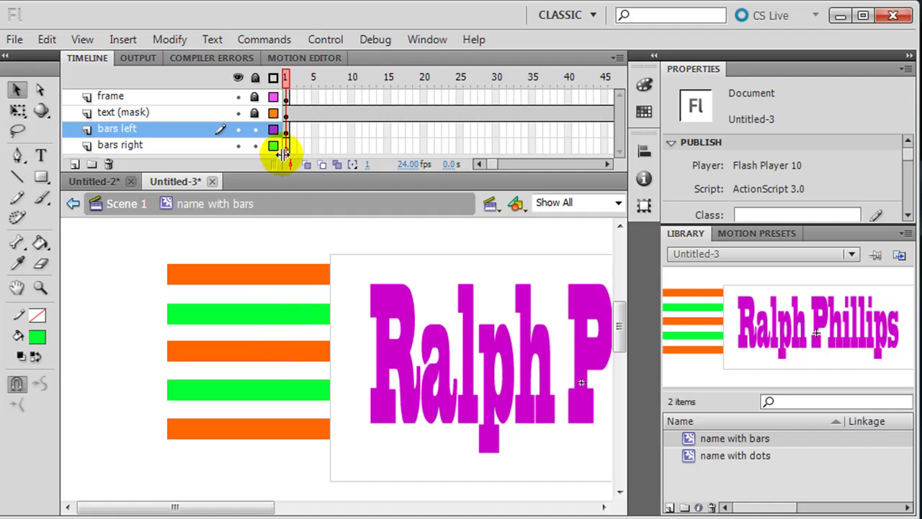
- Select and copy the bars on bars left, then lock that layer
left_click(417, 307)
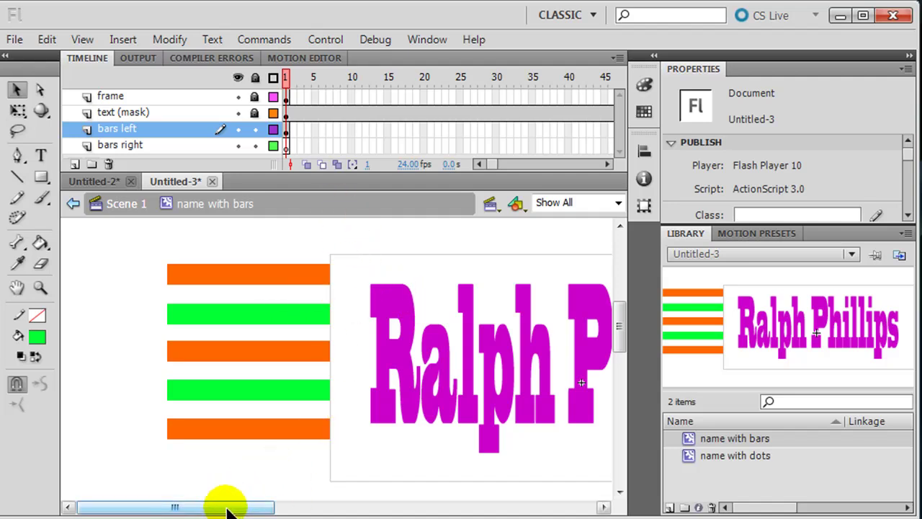
left_click(287, 147)
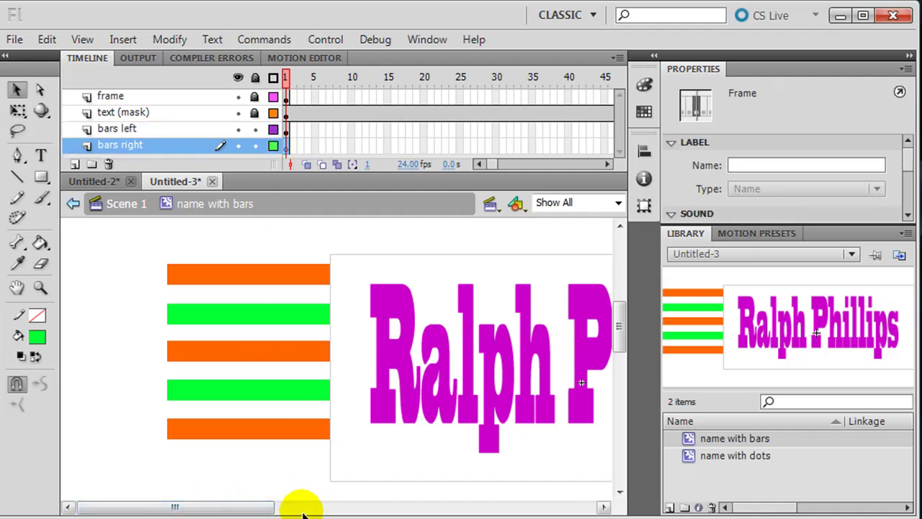
mouse_move(196, 507)
left_mouse_down()
mouse_move(398, 509)
mouse_move(195, 501)
left_mouse_up()
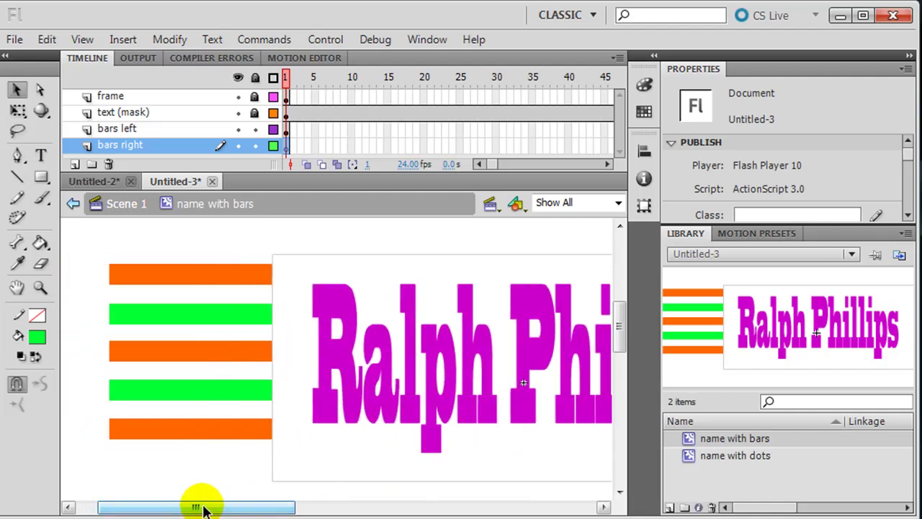
left_click(287, 130)
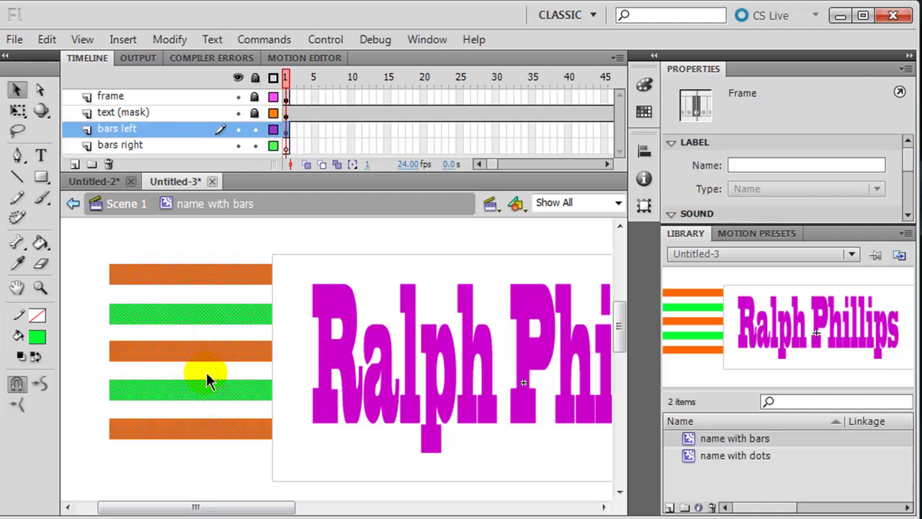
left_click(255, 128)
- Paste the bars in place onto the bars right layer
left_click(287, 147)
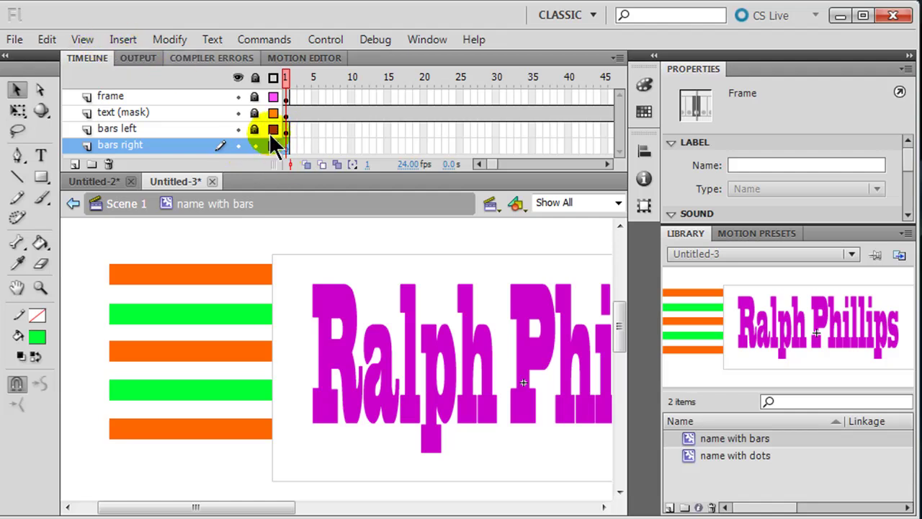
left_click(47, 40)
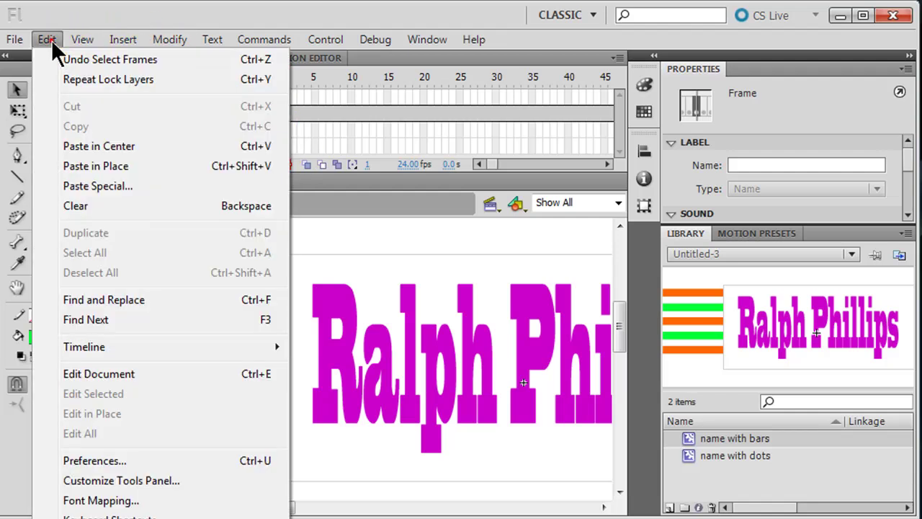
left_click(91, 151)
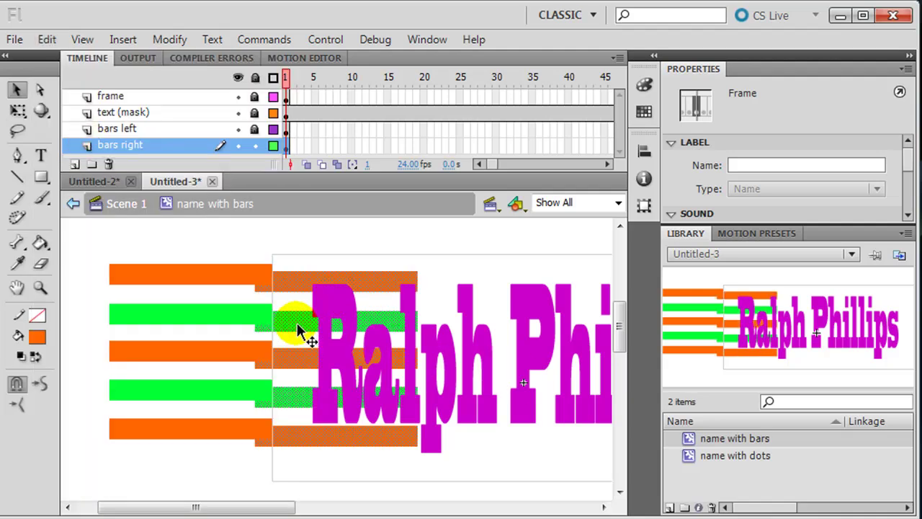
- Drag the pasted bars past the frame's right edge, to X 366.00
mouse_move(303, 327)
left_mouse_down()
mouse_move(291, 346)
mouse_move(263, 336)
mouse_move(321, 343)
mouse_move(617, 339)
mouse_move(514, 329)
mouse_move(374, 339)
mouse_move(406, 319)
mouse_move(364, 327)
mouse_move(291, 314)
mouse_move(293, 330)
left_mouse_up()
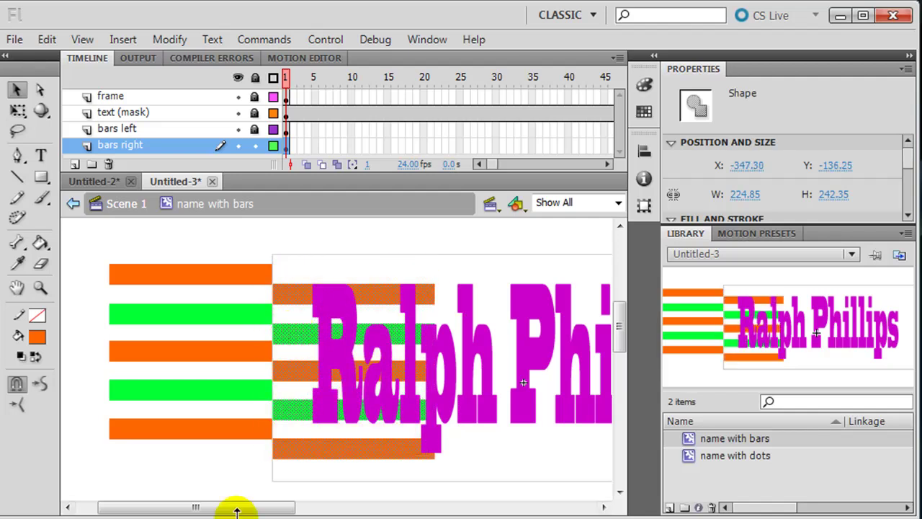
left_click_drag(236, 507, 324, 510)
left_click_drag(144, 454, 513, 463)
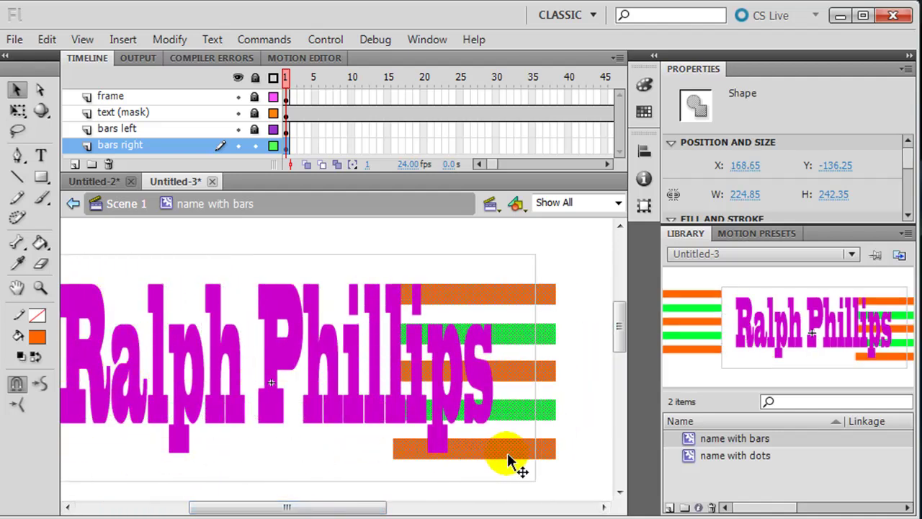
left_click_drag(312, 506, 388, 506)
left_click_drag(286, 469, 410, 460)
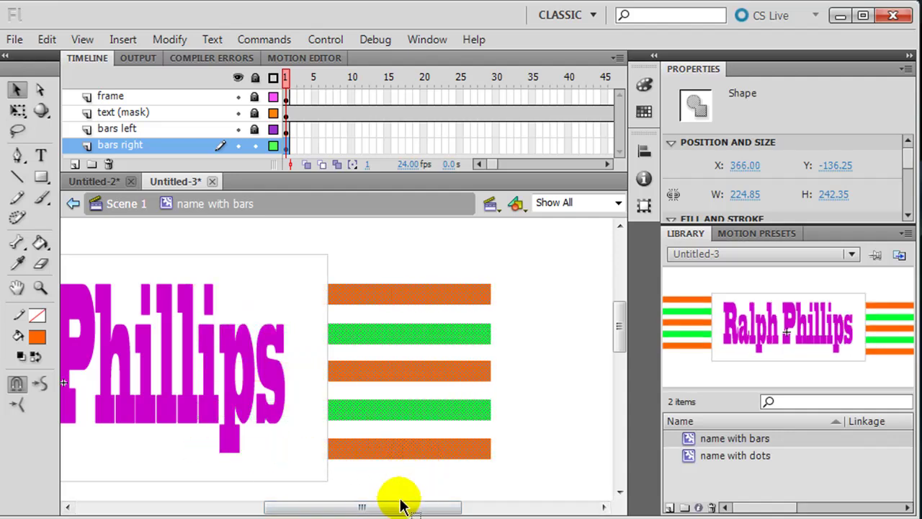
left_click_drag(394, 507, 407, 507)
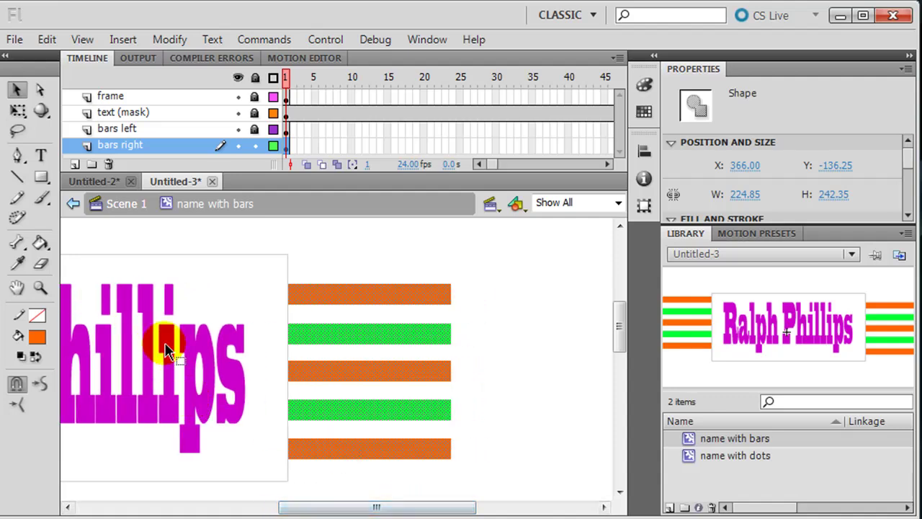
- Recolour the three orange right-side bars (top, middle, bottom) to blue #0033CC
left_click(504, 299)
left_click(359, 294)
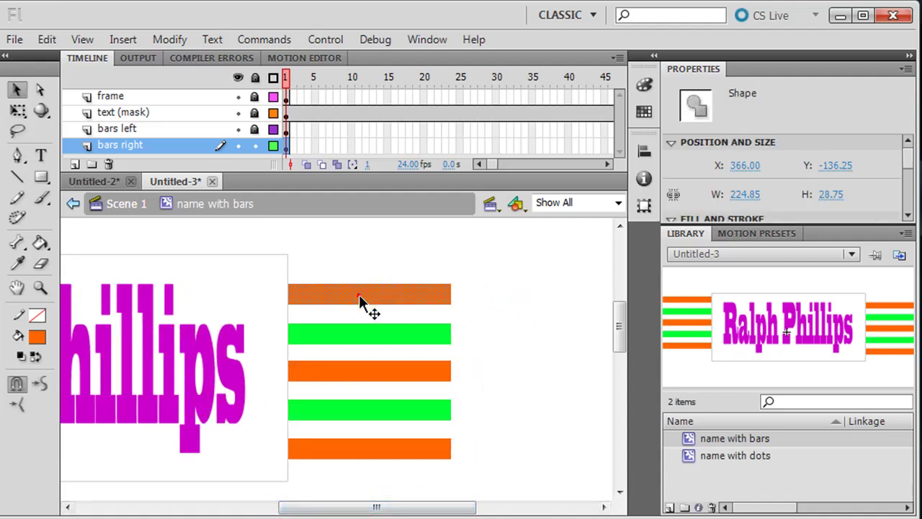
left_click(37, 336)
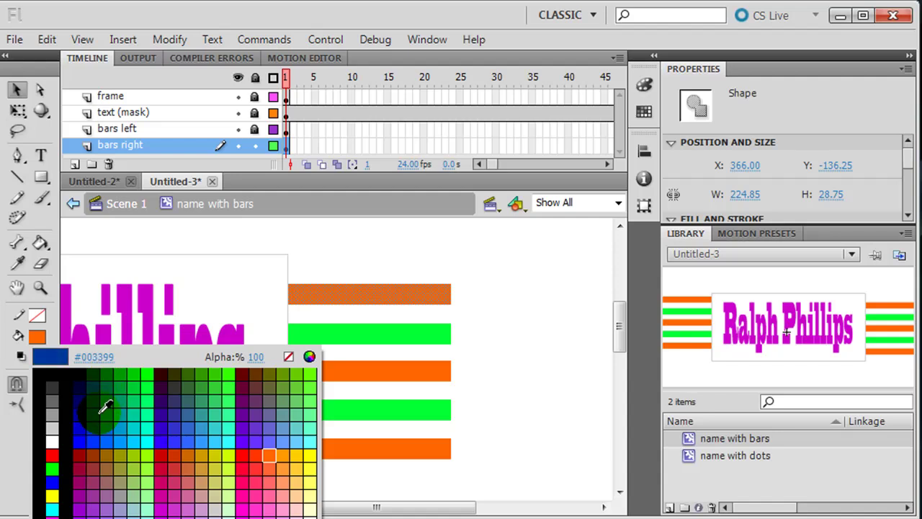
left_click(96, 427)
left_click(326, 373)
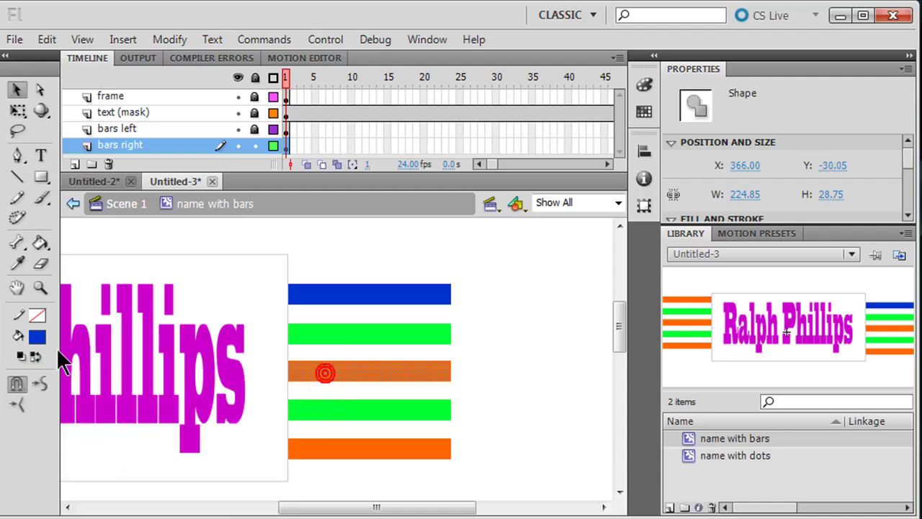
left_click(38, 336)
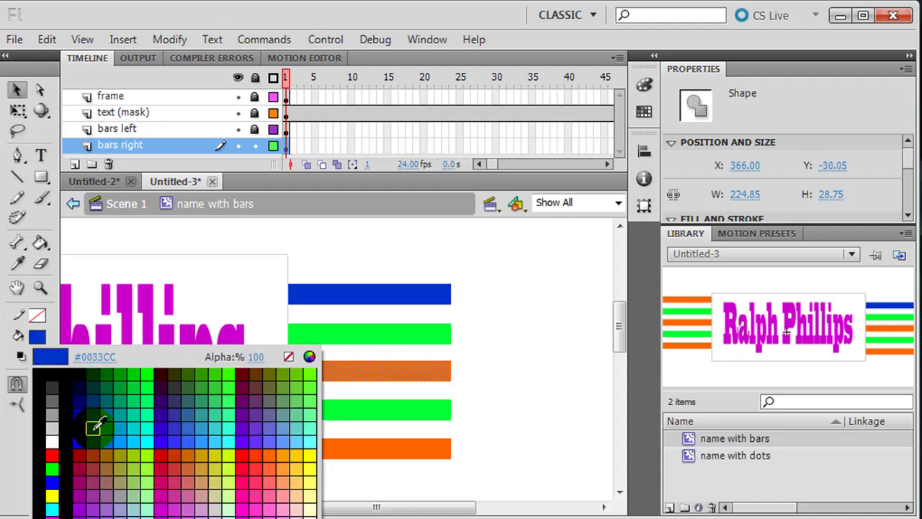
left_click(94, 428)
left_click(321, 450)
left_click(37, 337)
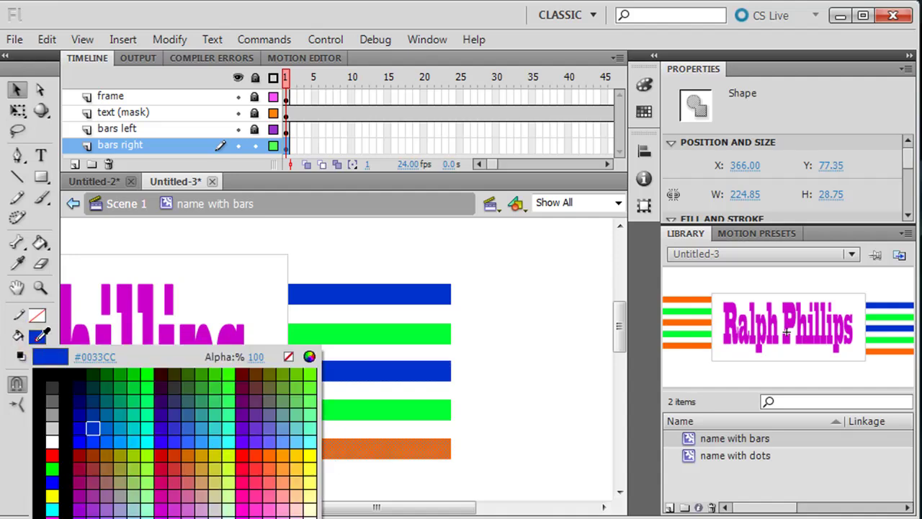
left_click(96, 427)
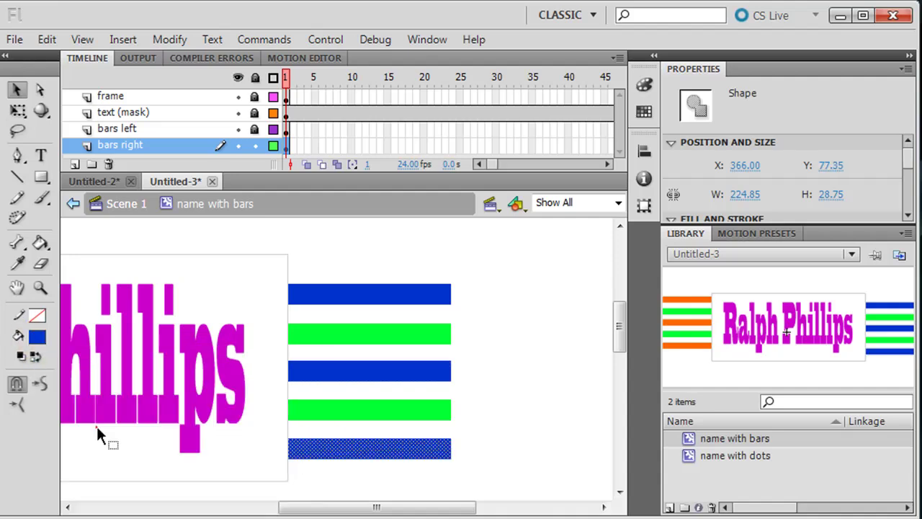
- Recolour the upper and lower green right-side bars to yellow
left_click(354, 329)
left_click(37, 336)
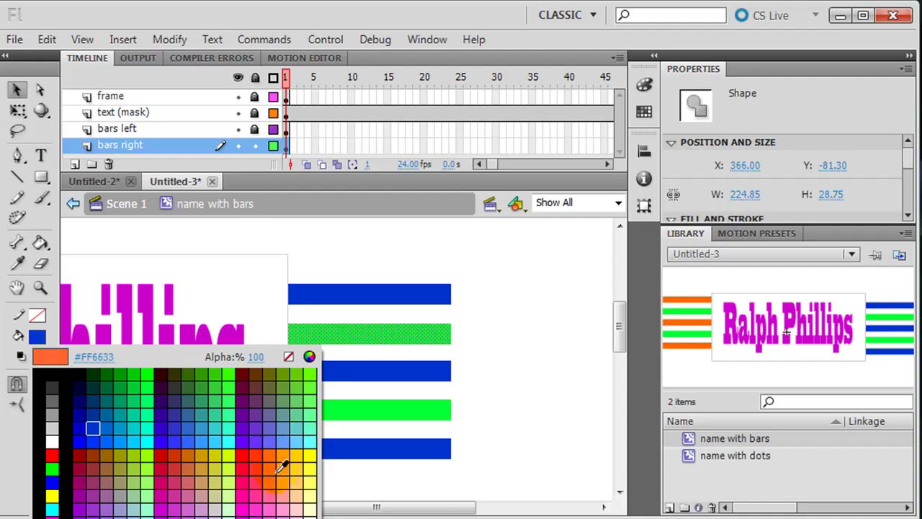
left_click(316, 455)
left_click(349, 409)
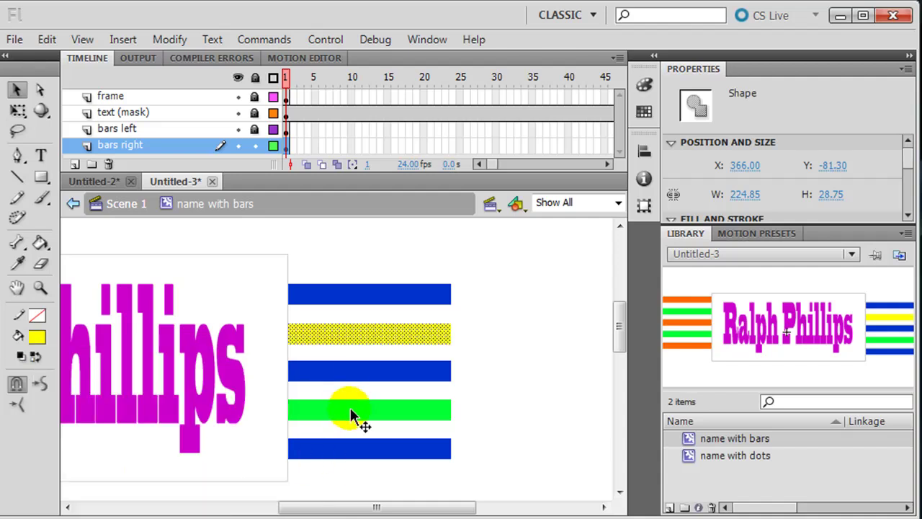
left_click(38, 337)
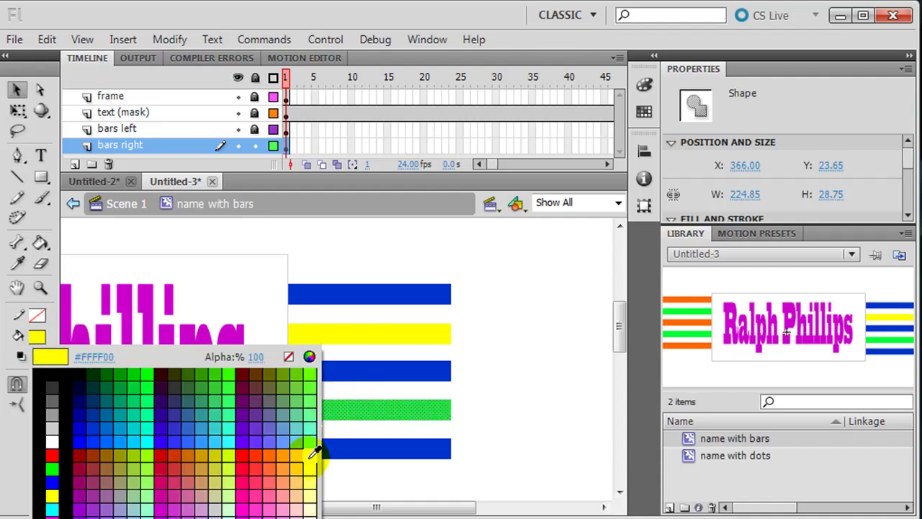
left_click(316, 452)
left_click_drag(400, 510, 284, 505)
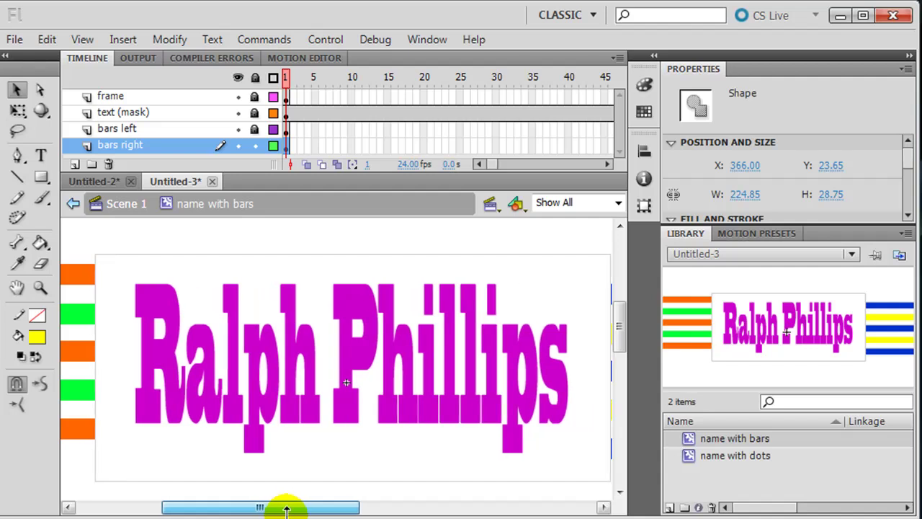
- Zoom the stage out to 50%
left_click(617, 202)
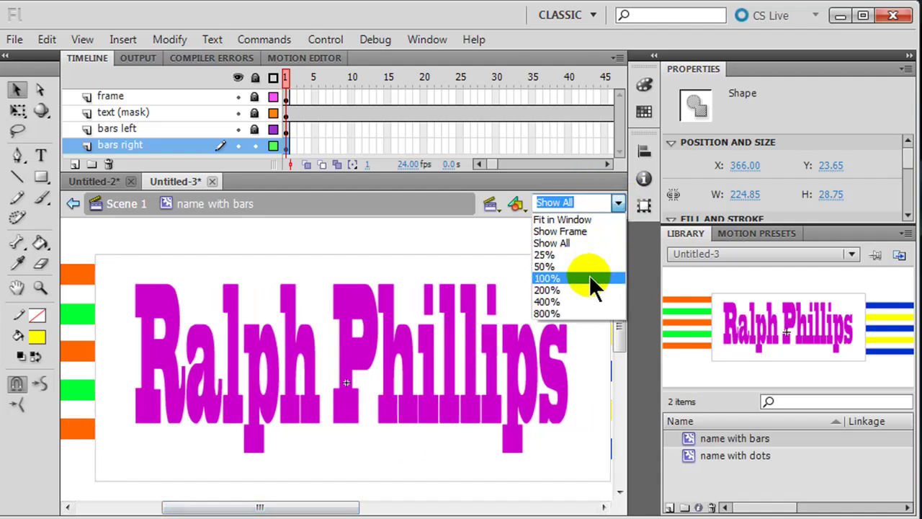
left_click(584, 268)
left_click_drag(346, 507, 363, 486)
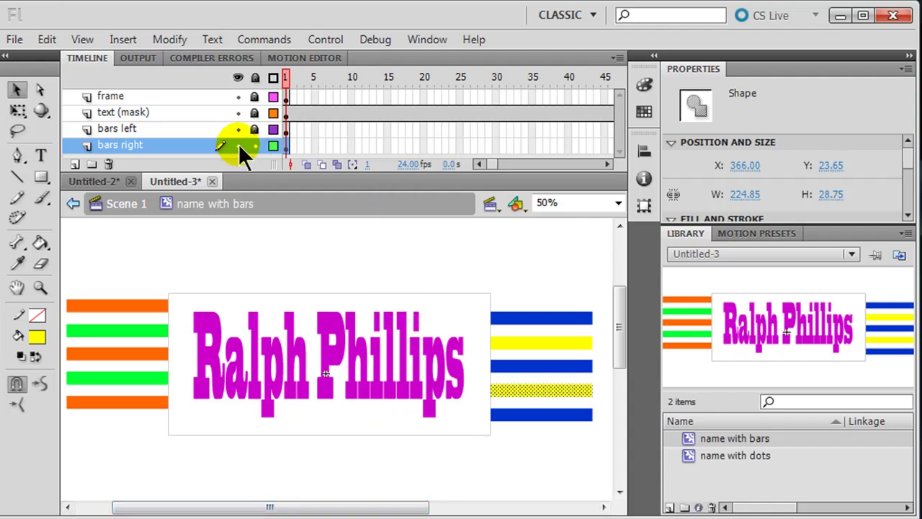
- Create and undo a motion tween on the right bars, leaving frame 1 selected
right_click(285, 147)
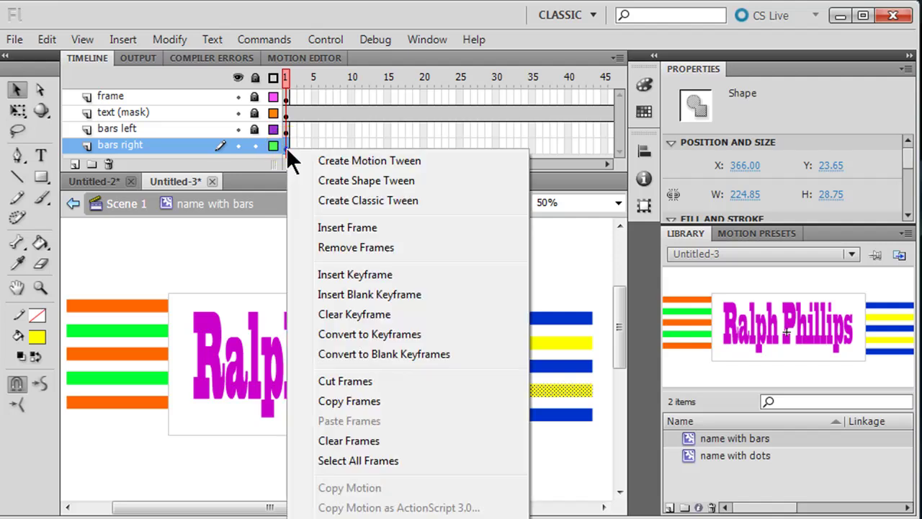
left_click(335, 162)
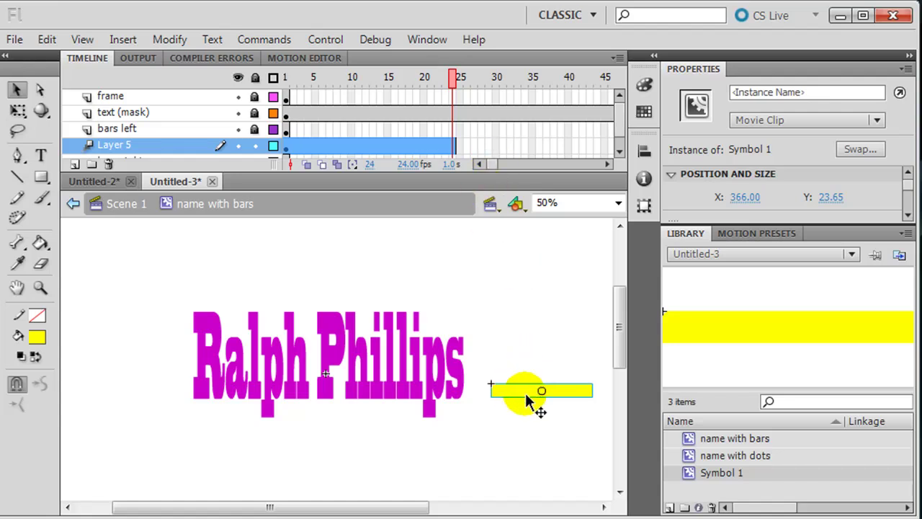
key("ctrl+z")
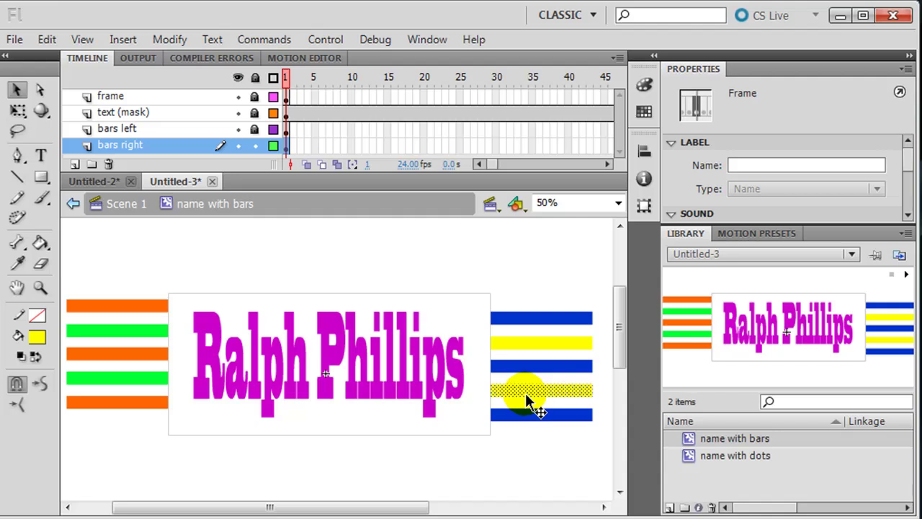
left_click(286, 148)
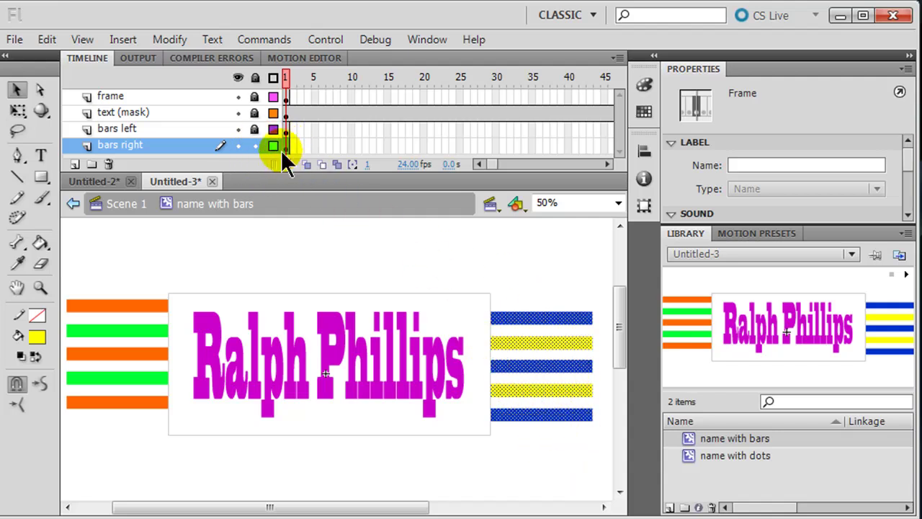
- Create a motion tween on the bars right layer and extend it to frame 60
right_click(286, 147)
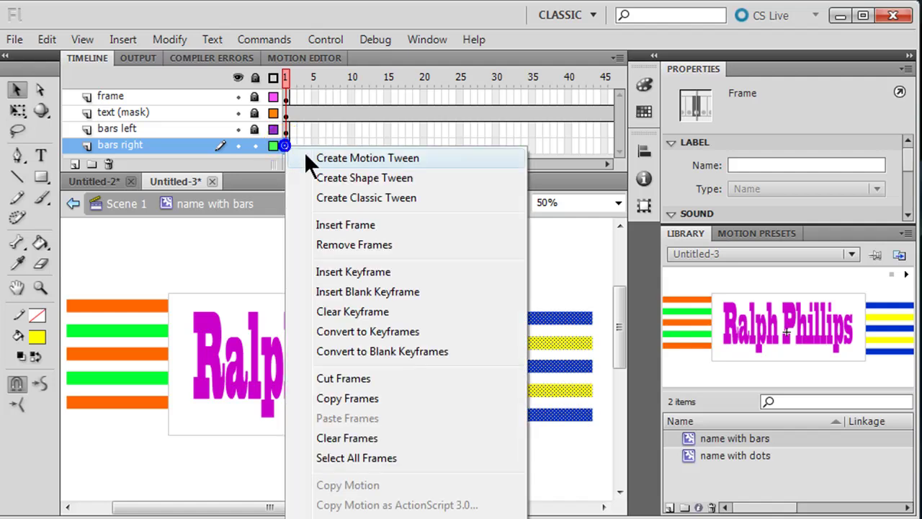
left_click(328, 157)
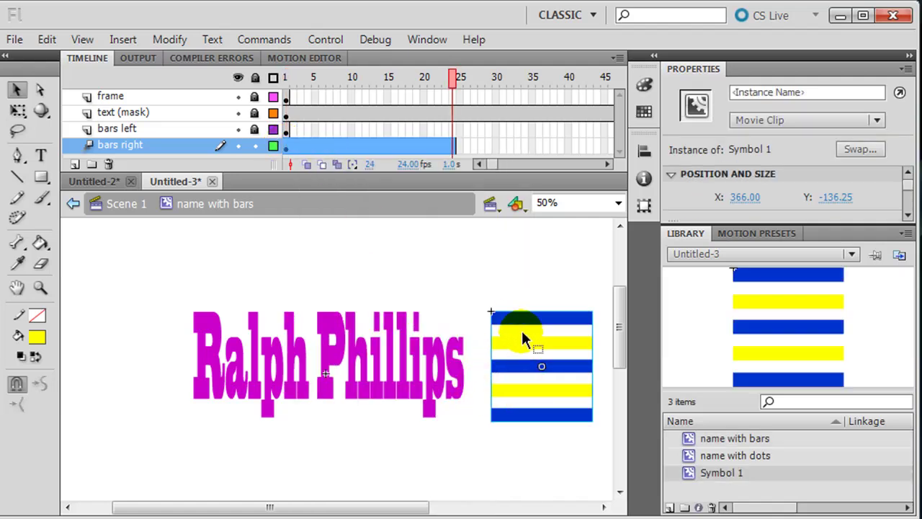
left_click_drag(491, 164, 500, 166)
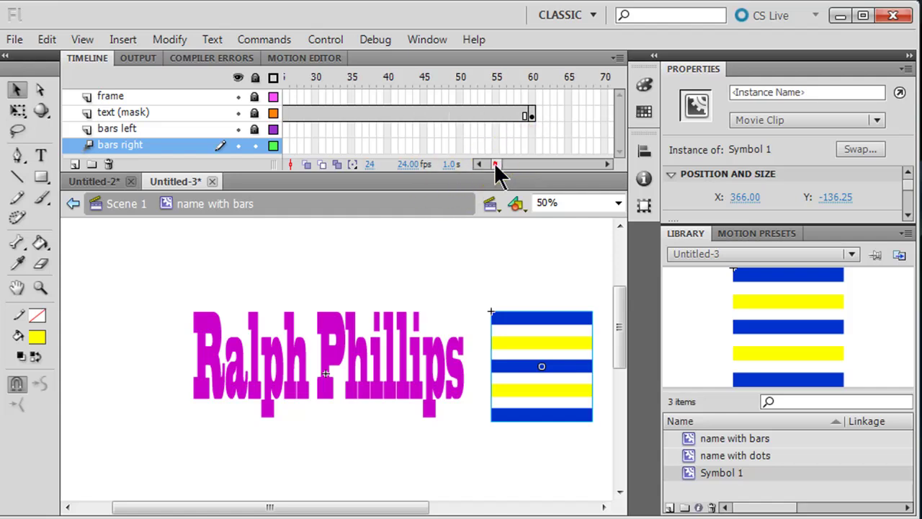
left_click(383, 147)
mouse_move(380, 146)
left_mouse_down()
mouse_move(614, 139)
mouse_move(390, 154)
left_mouse_up()
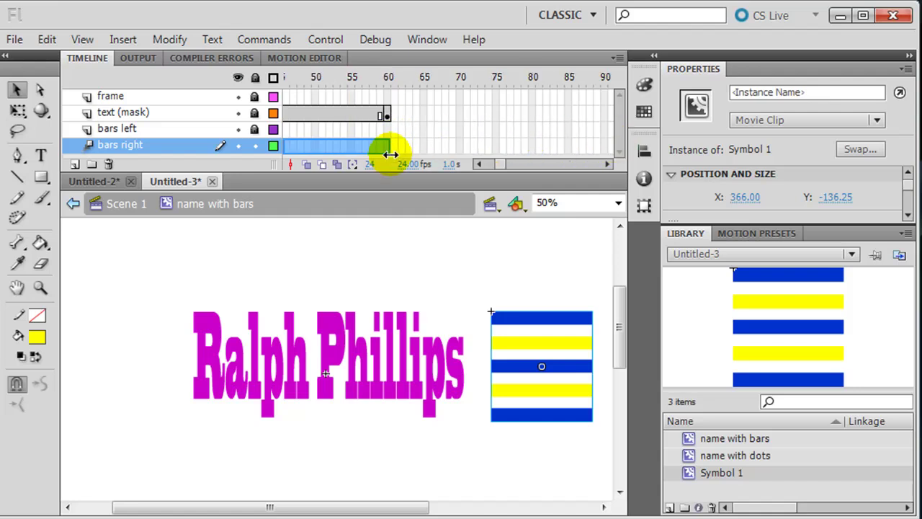
left_click(497, 163)
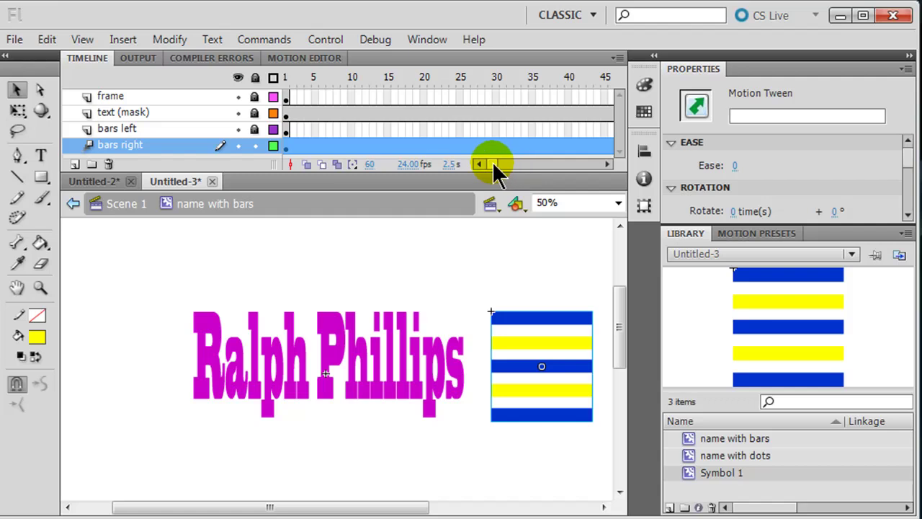
left_click(497, 164)
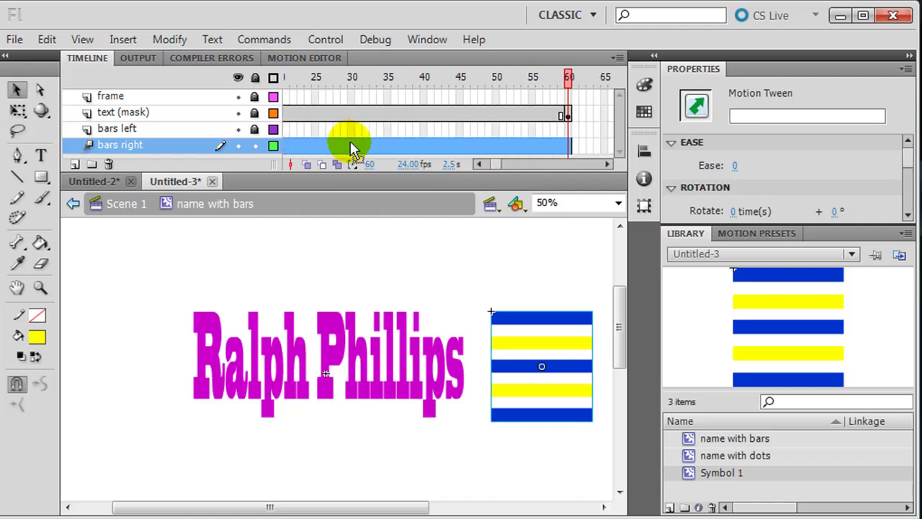
- At frame 30, stretch the right bars wide across the name with Free Transform
left_click(351, 151)
left_click(493, 377)
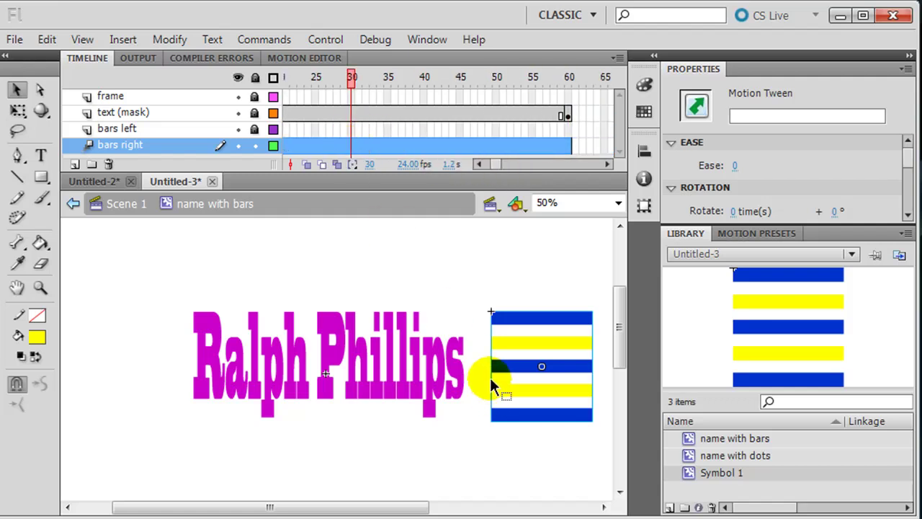
left_click(17, 112)
left_click_drag(491, 366, 158, 353)
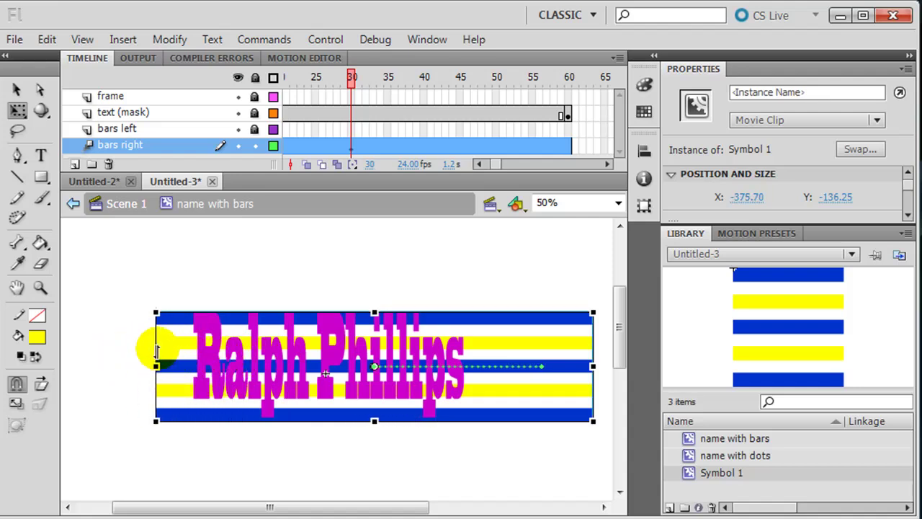
- At frame 60, move the right bars down below the name and lock the layer
left_click(568, 150)
left_click_drag(522, 351, 523, 416)
left_click_drag(520, 446, 523, 460)
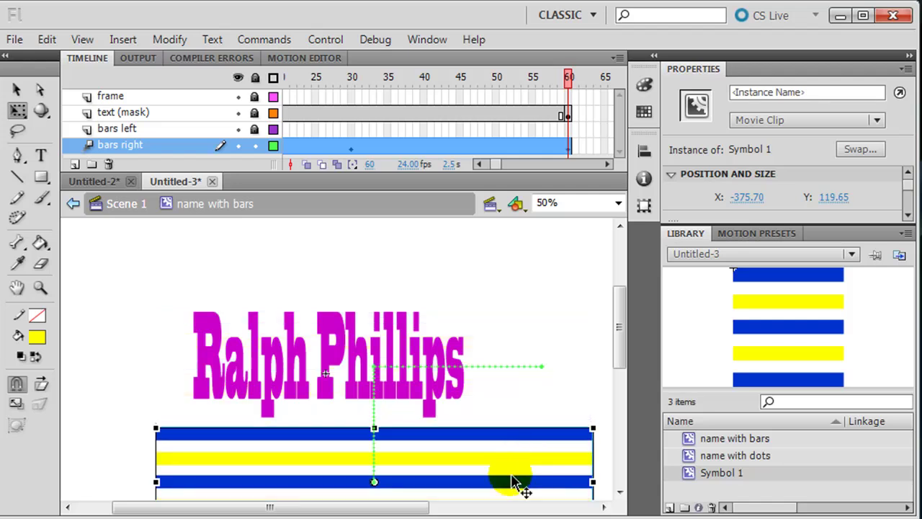
left_click_drag(383, 506, 391, 506)
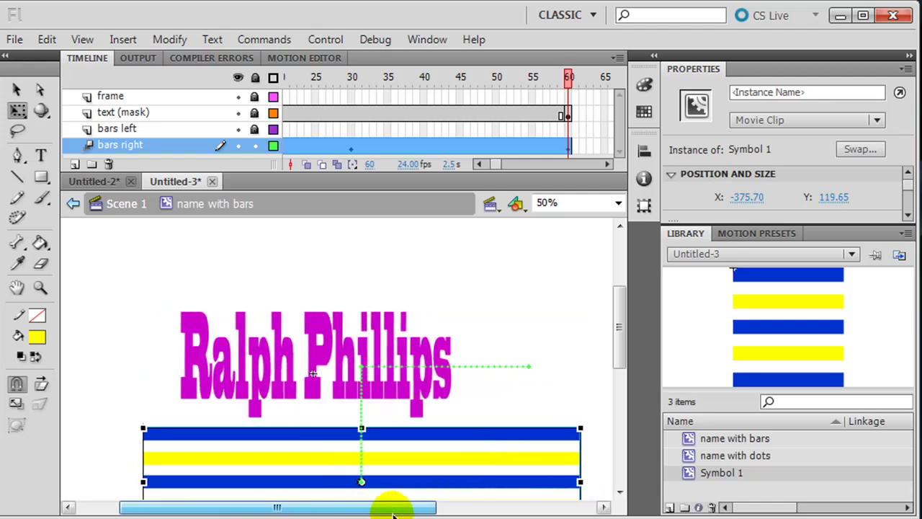
left_click_drag(494, 164, 477, 172)
left_click(255, 147)
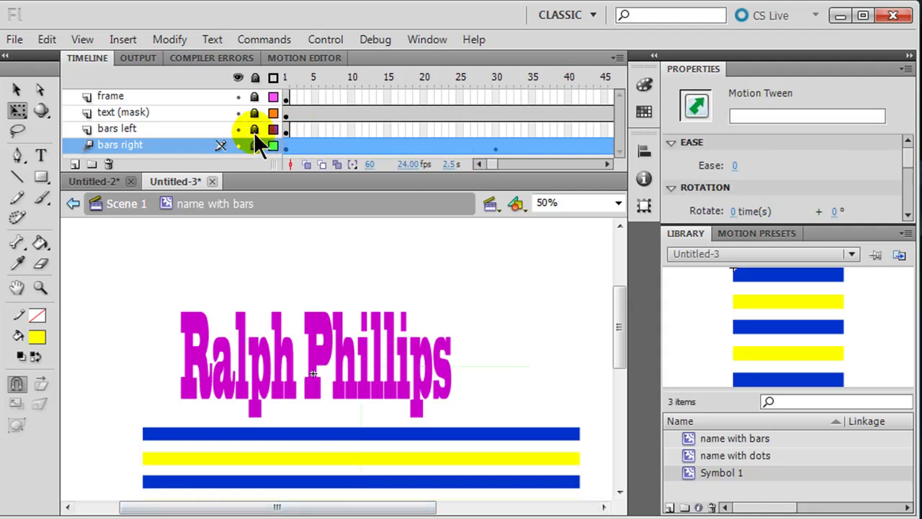
- Unlock bars left, add a motion tween to it and extend it to frame 60
left_click(254, 129)
left_click(288, 130)
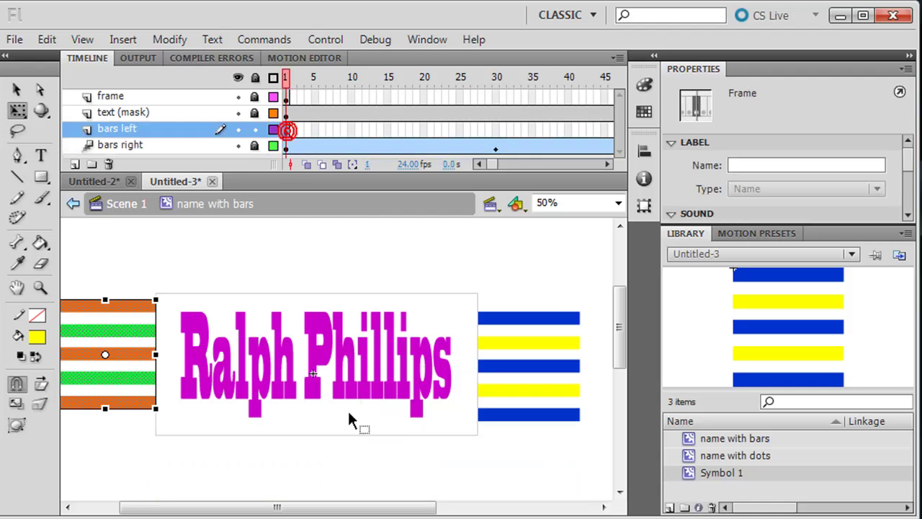
left_click_drag(336, 509, 329, 509)
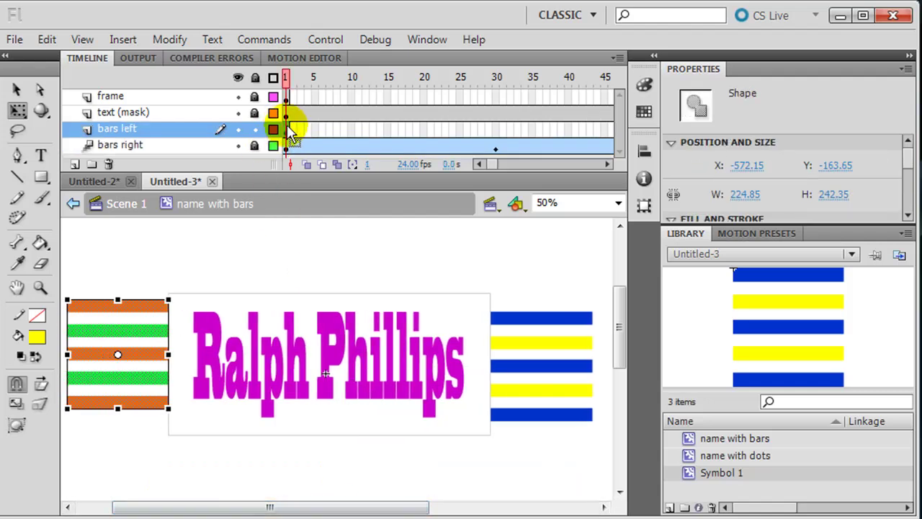
right_click(287, 129)
left_click(332, 138)
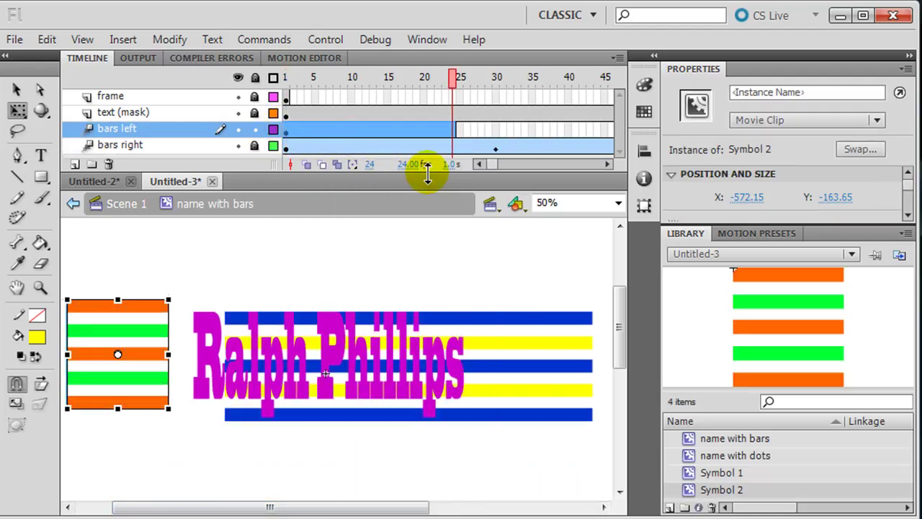
left_click_drag(455, 129, 425, 130)
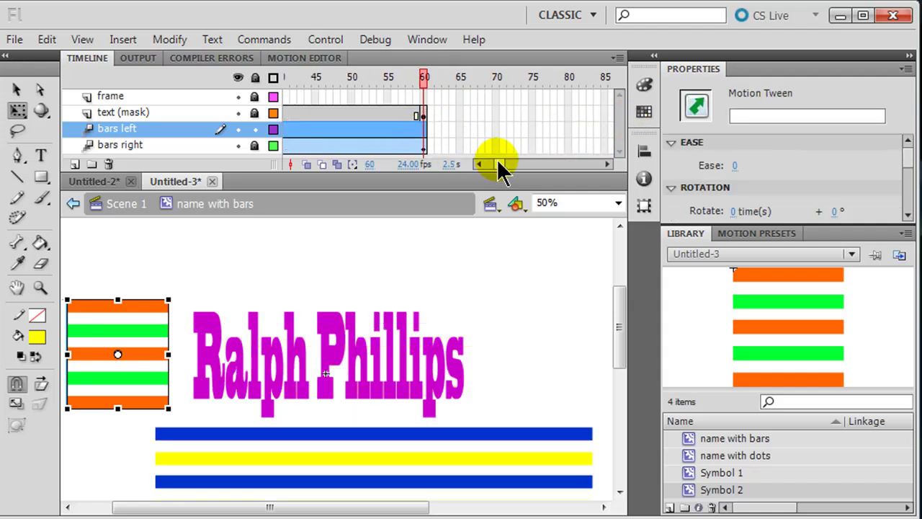
left_click_drag(496, 162, 466, 163)
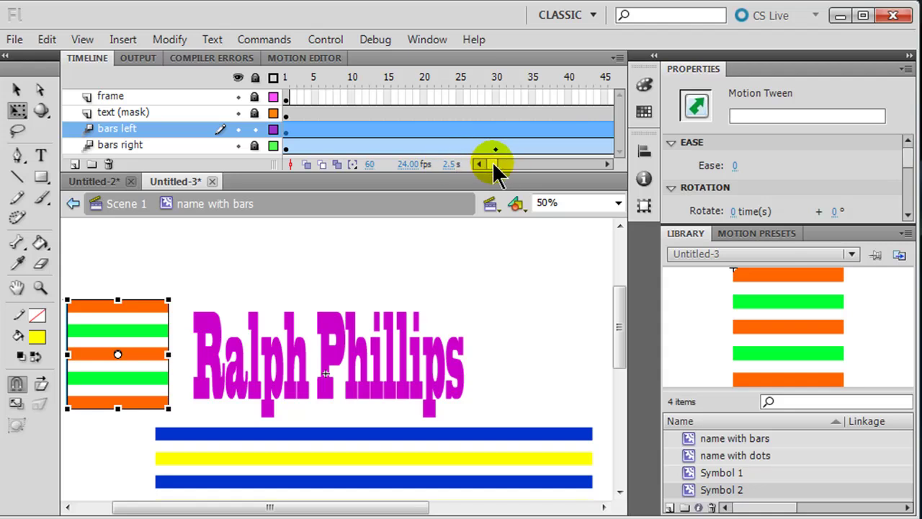
- Stretch the orange and green bars across the name at frame 30, then drop them below at 60
left_click(498, 137)
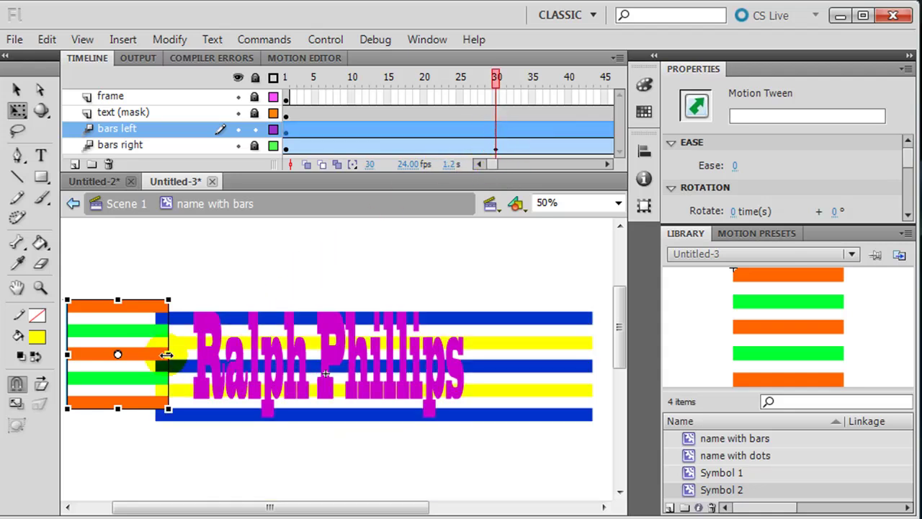
left_click_drag(166, 354, 490, 354)
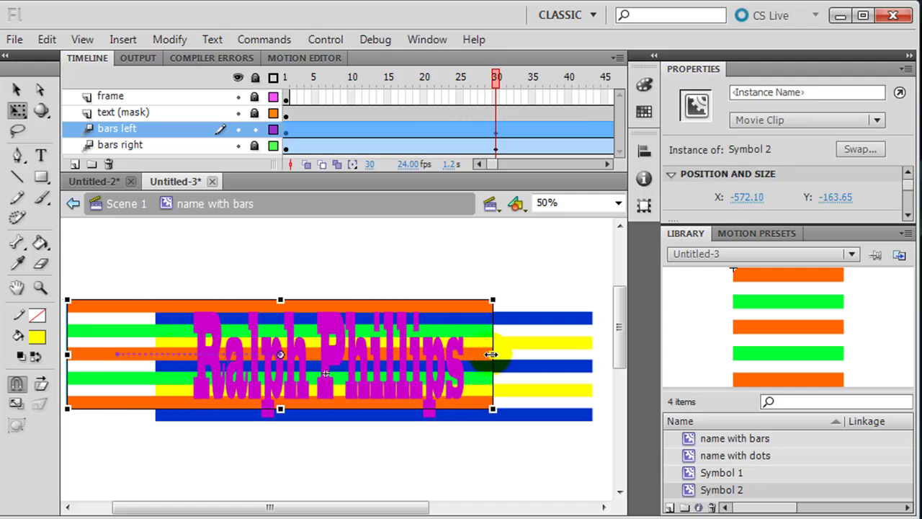
left_click(607, 164)
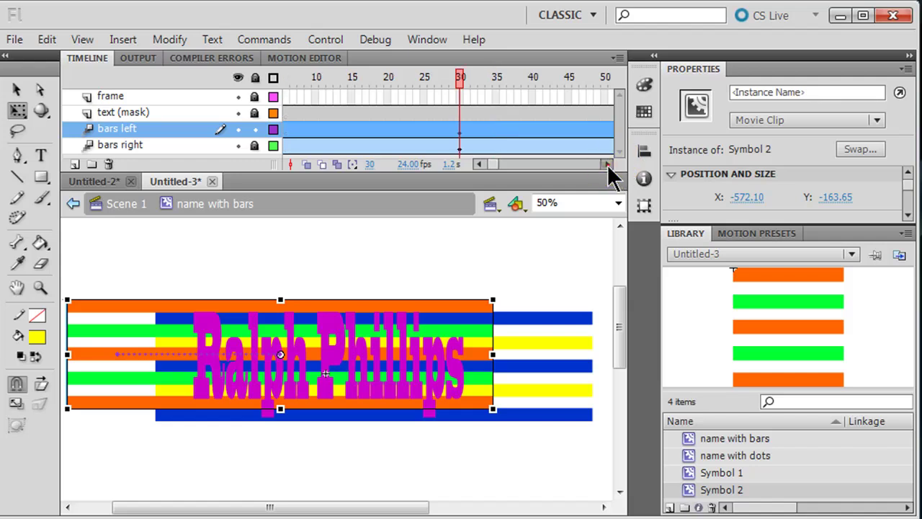
left_click(567, 134)
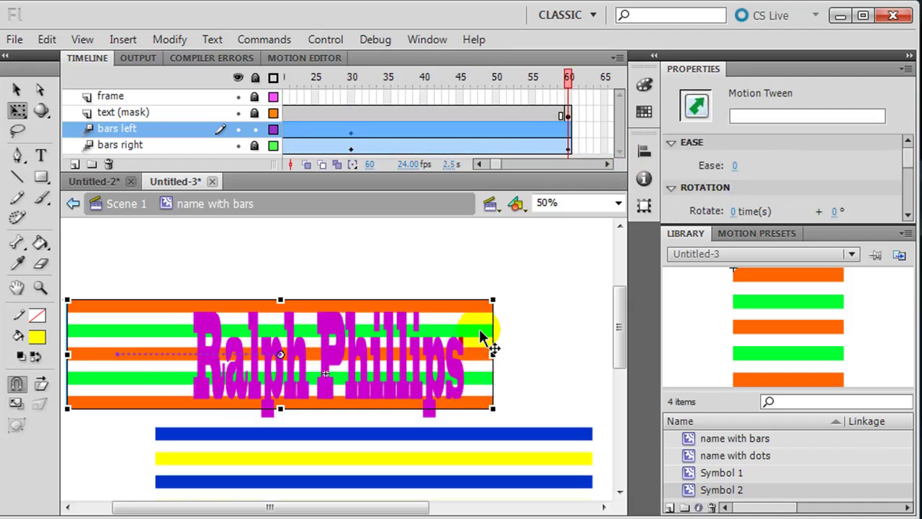
left_click_drag(479, 329, 487, 452)
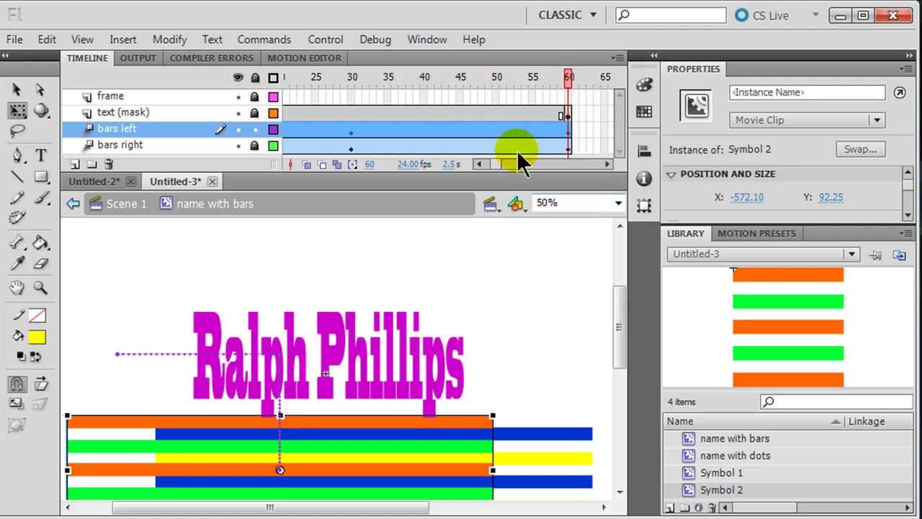
left_click_drag(496, 164, 488, 164)
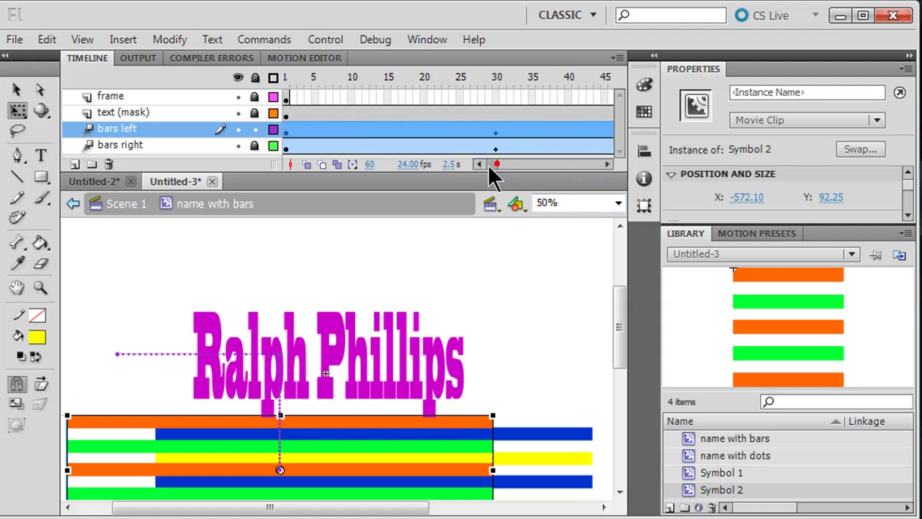
- Unlock both bars layers, make the text layer a mask, and play the timeline
left_click(254, 128)
left_click(254, 145)
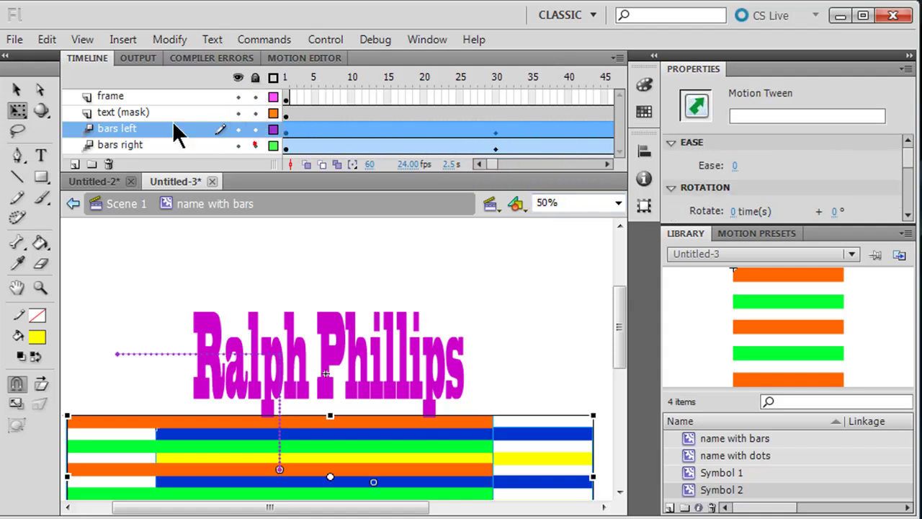
right_click(141, 112)
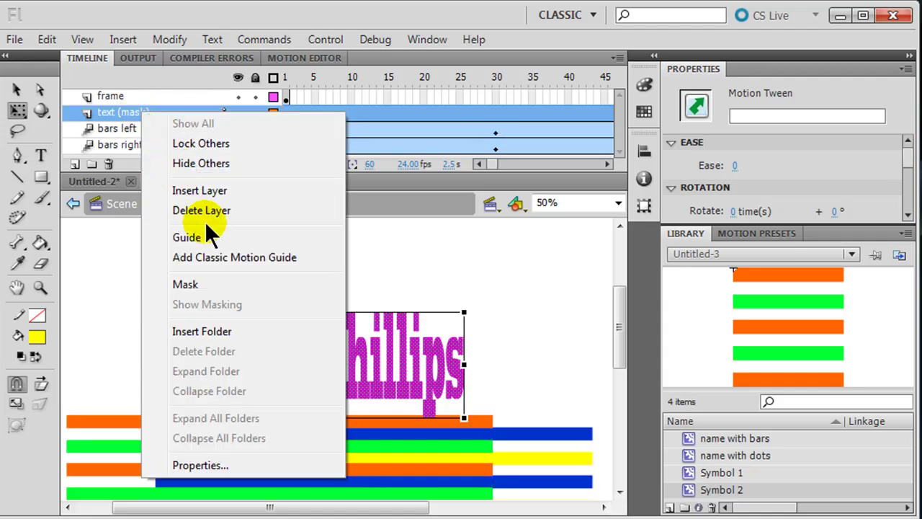
left_click(200, 285)
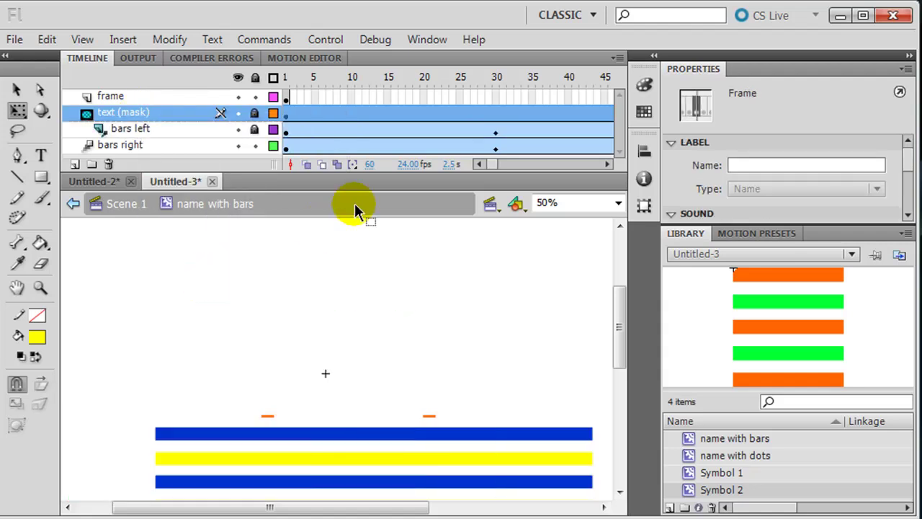
key("Return")
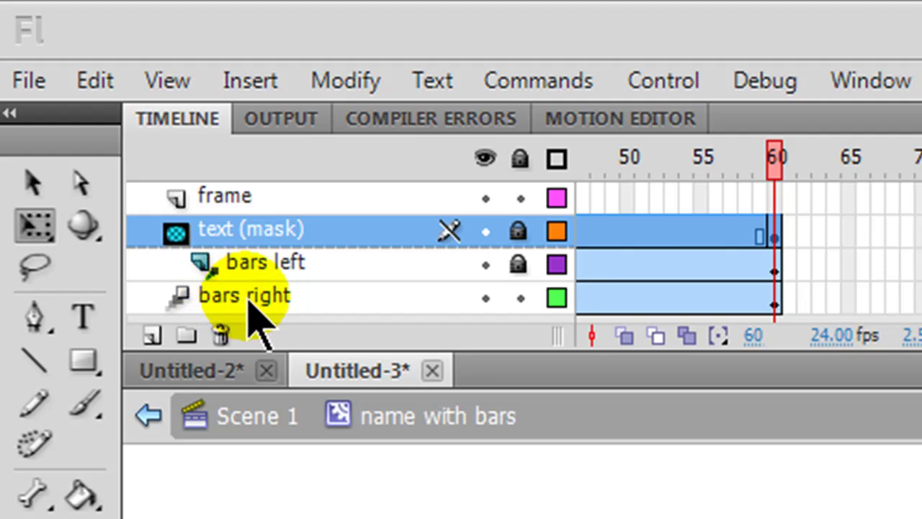
- Move bars right under the text mask, replay, and test the movie with Ctrl+Enter
left_click(230, 299)
left_click_drag(228, 301, 228, 304)
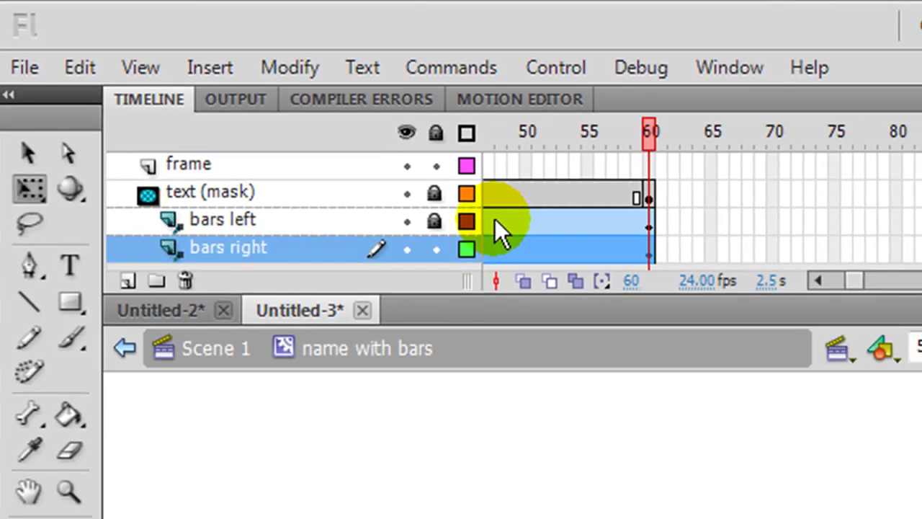
key("Return")
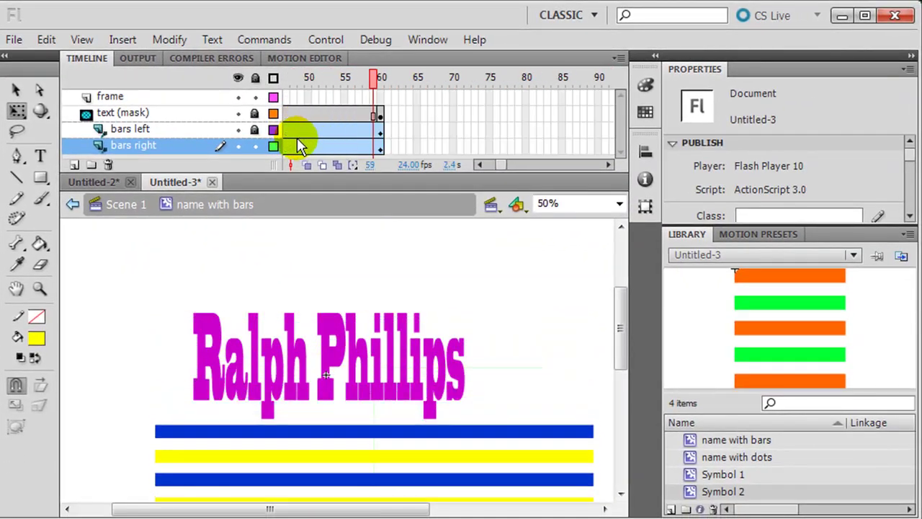
key("ctrl+Return")
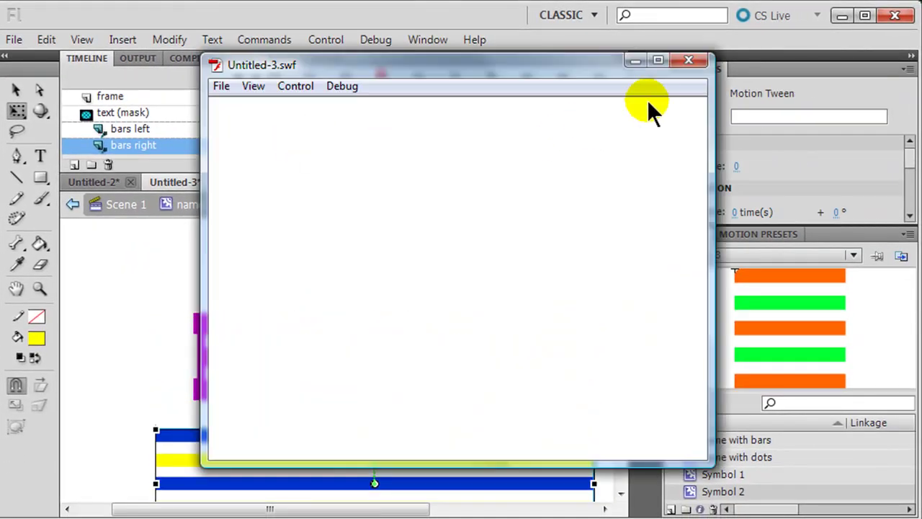
left_click(685, 63)
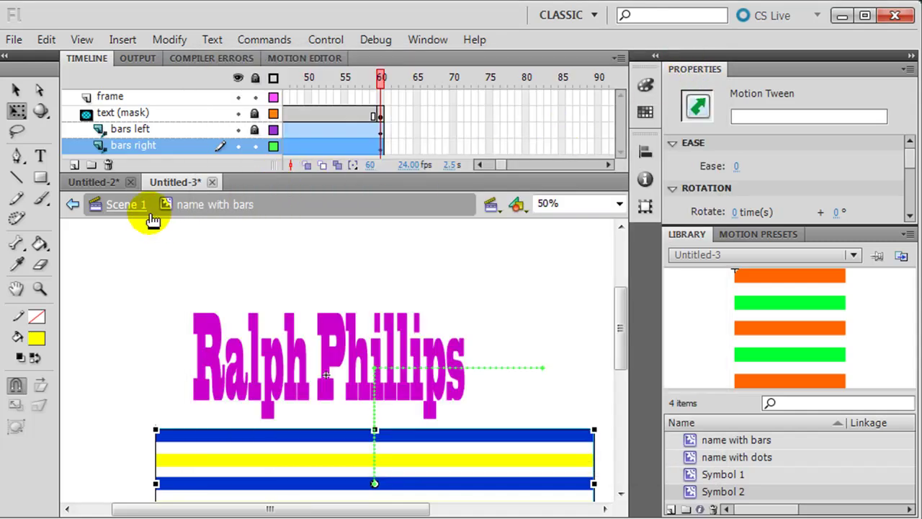
- In Scene 1, place the name with dots symbol at 50% zoom and resize it to fit
left_click(124, 206)
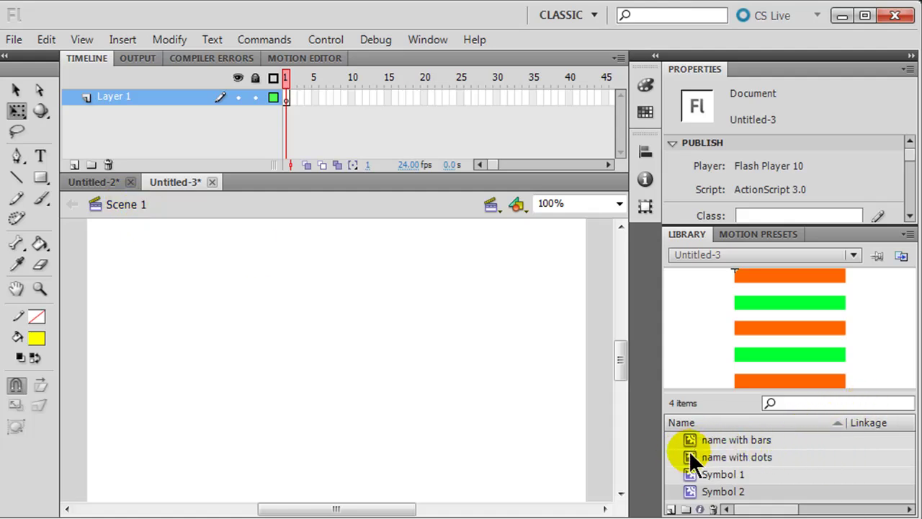
left_click_drag(693, 464, 322, 291)
left_click(619, 204)
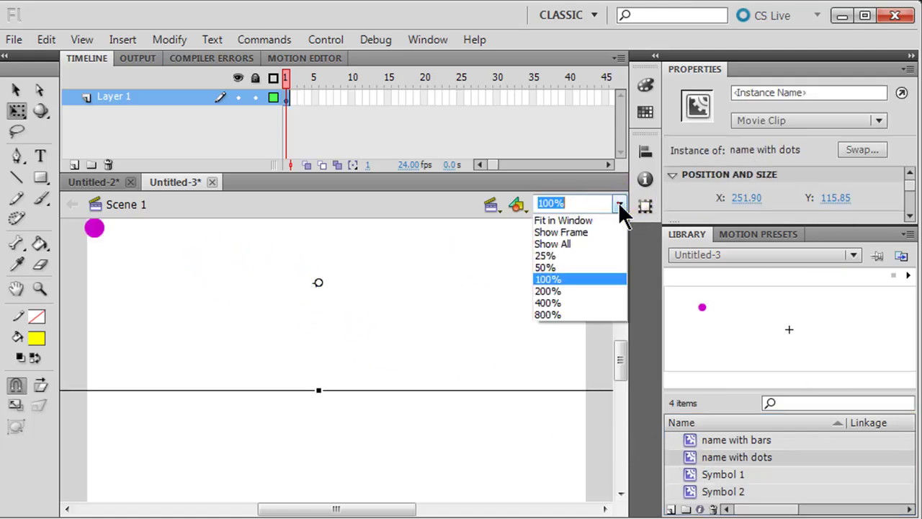
left_click(587, 267)
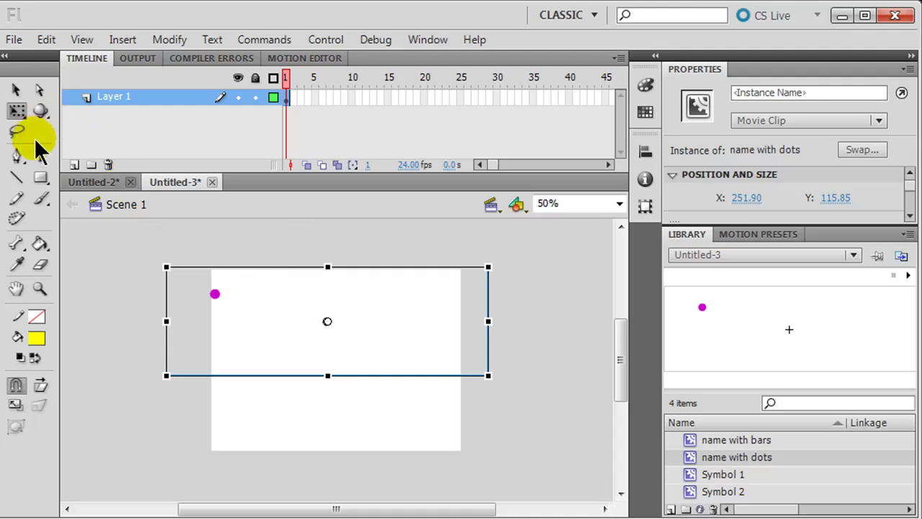
left_click_drag(166, 376, 206, 361)
left_click(551, 396)
left_click_drag(411, 362, 424, 350)
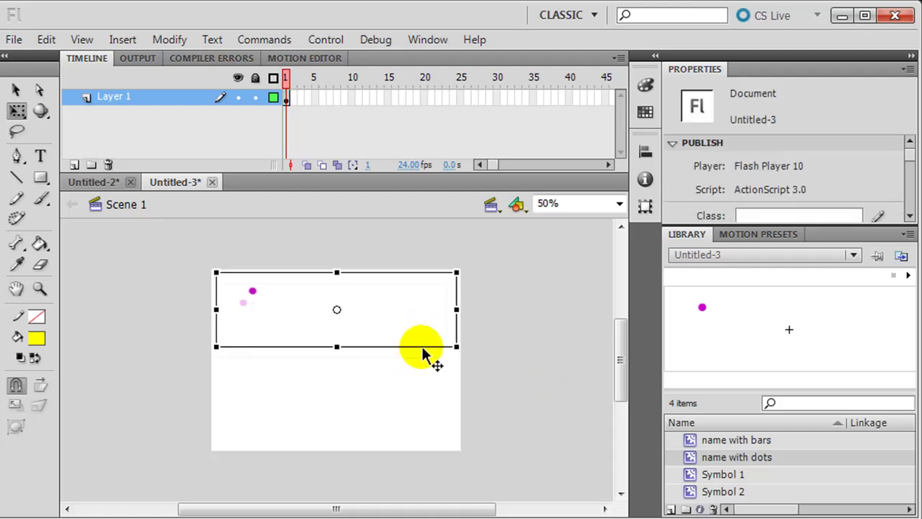
left_click(383, 337)
- Place and scale down the name with bars symbol below it, then test the movie
left_click_drag(692, 445, 376, 423)
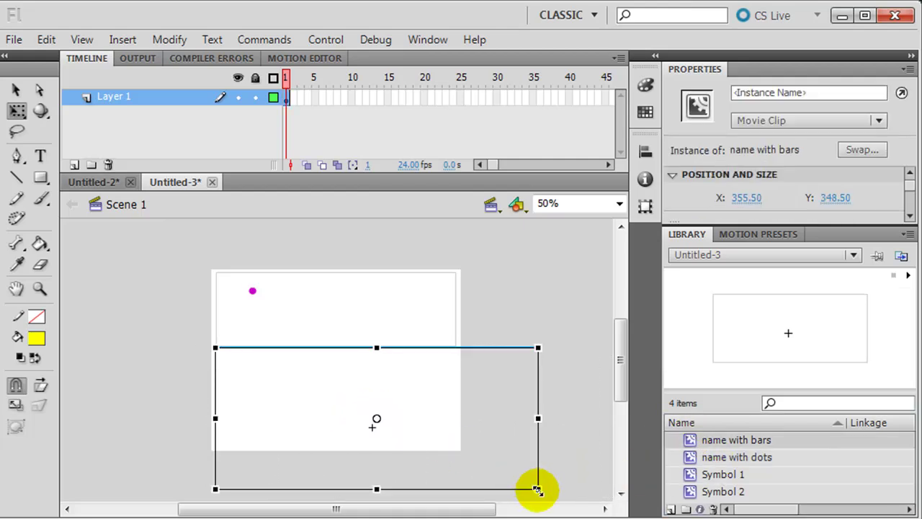
left_click_drag(537, 490, 452, 440)
left_click(515, 389)
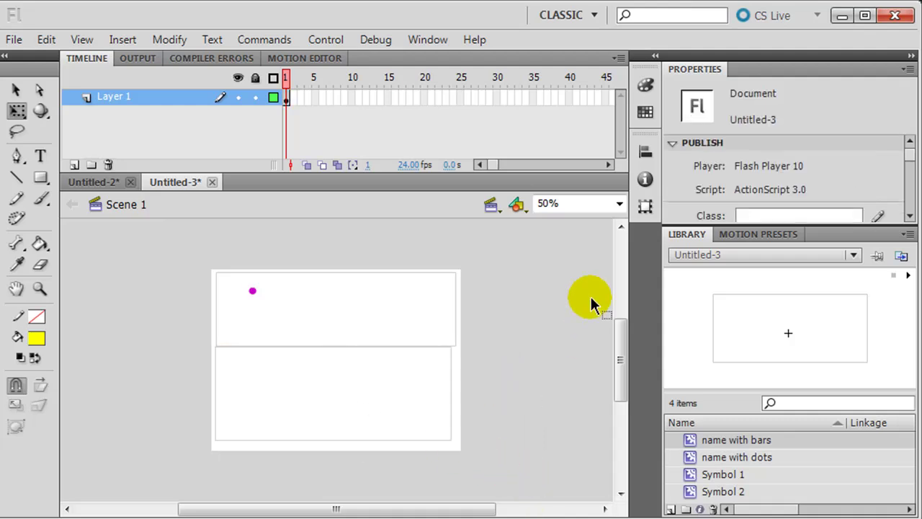
key("ctrl+Return")
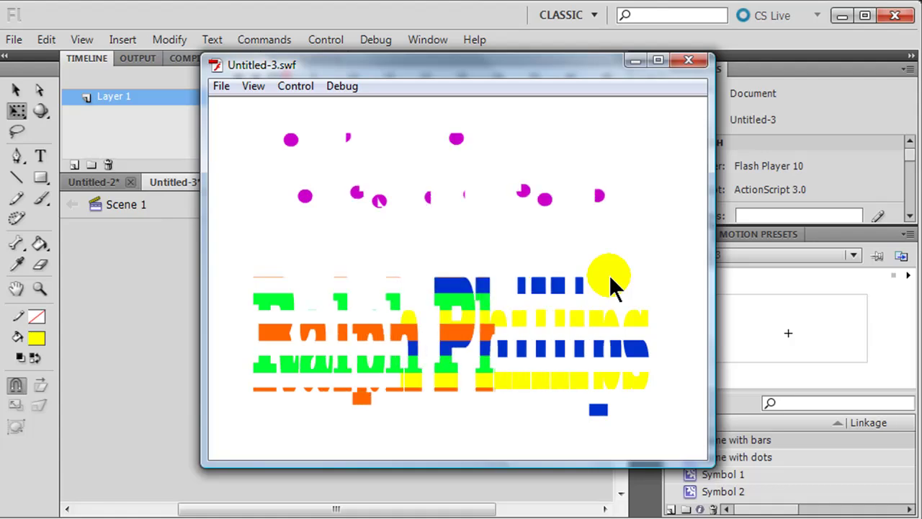